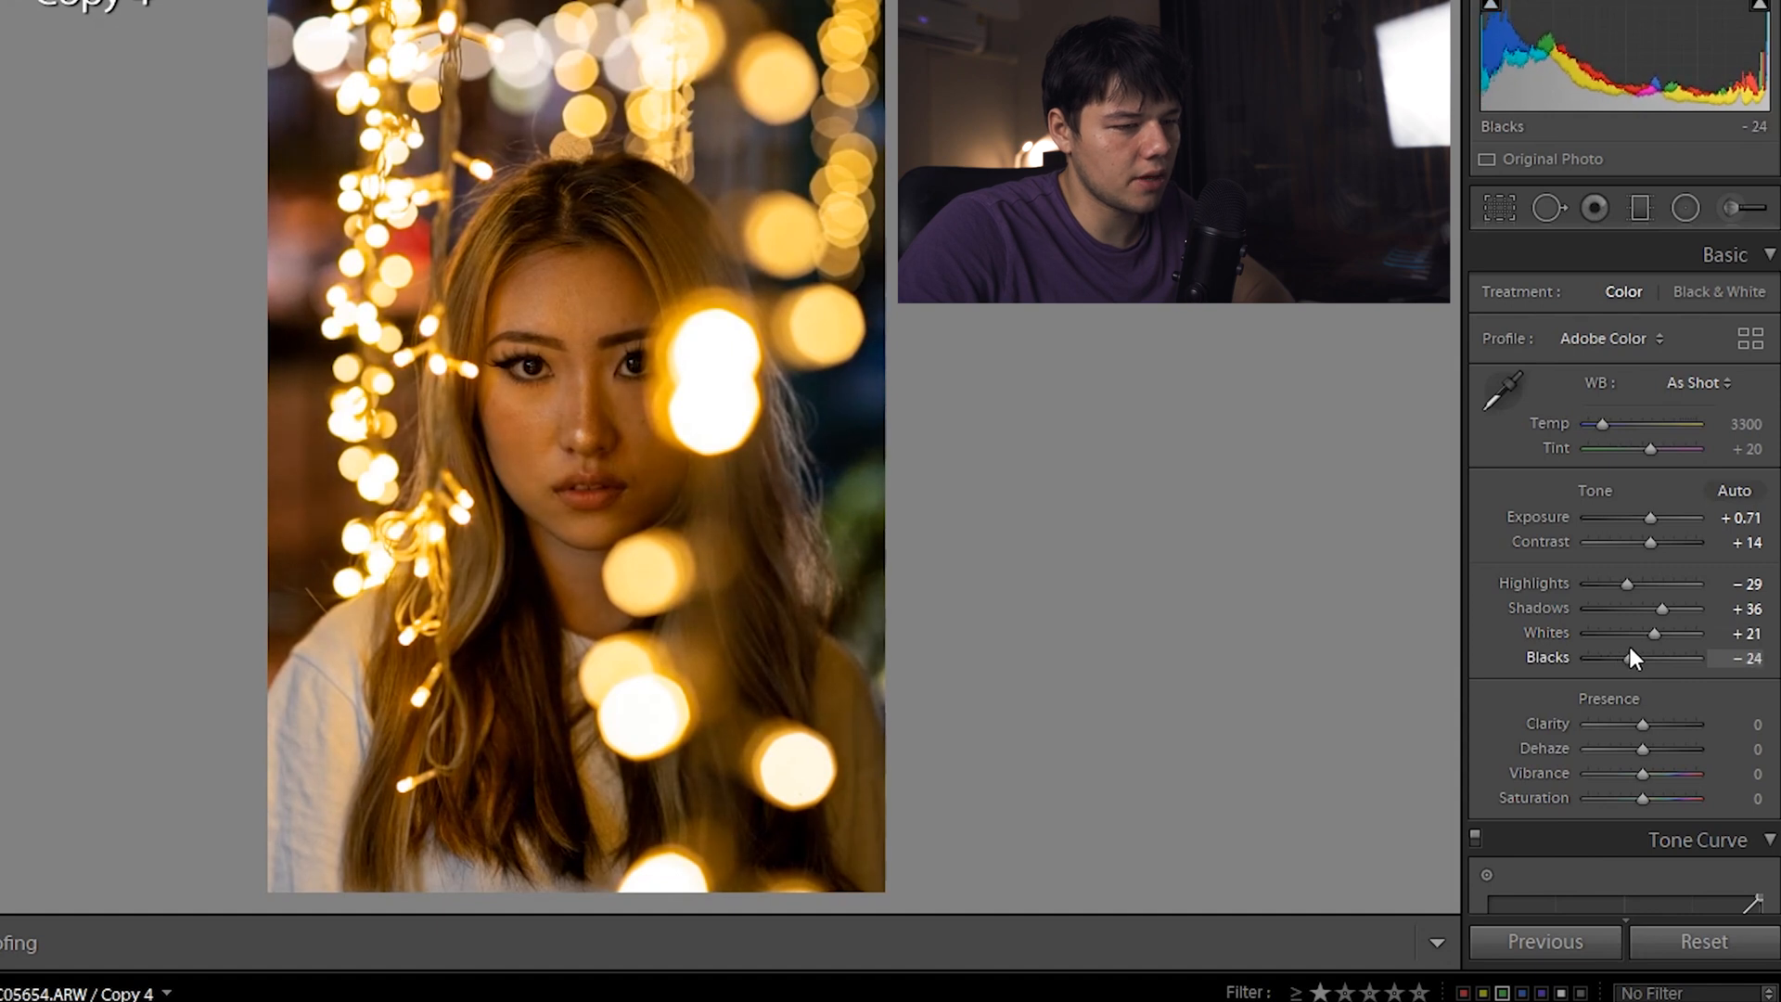
# Scroll the right-hand panel down past the Basic panel toward the Tone Curve
pyautogui.scroll(-3, 1509, 657)
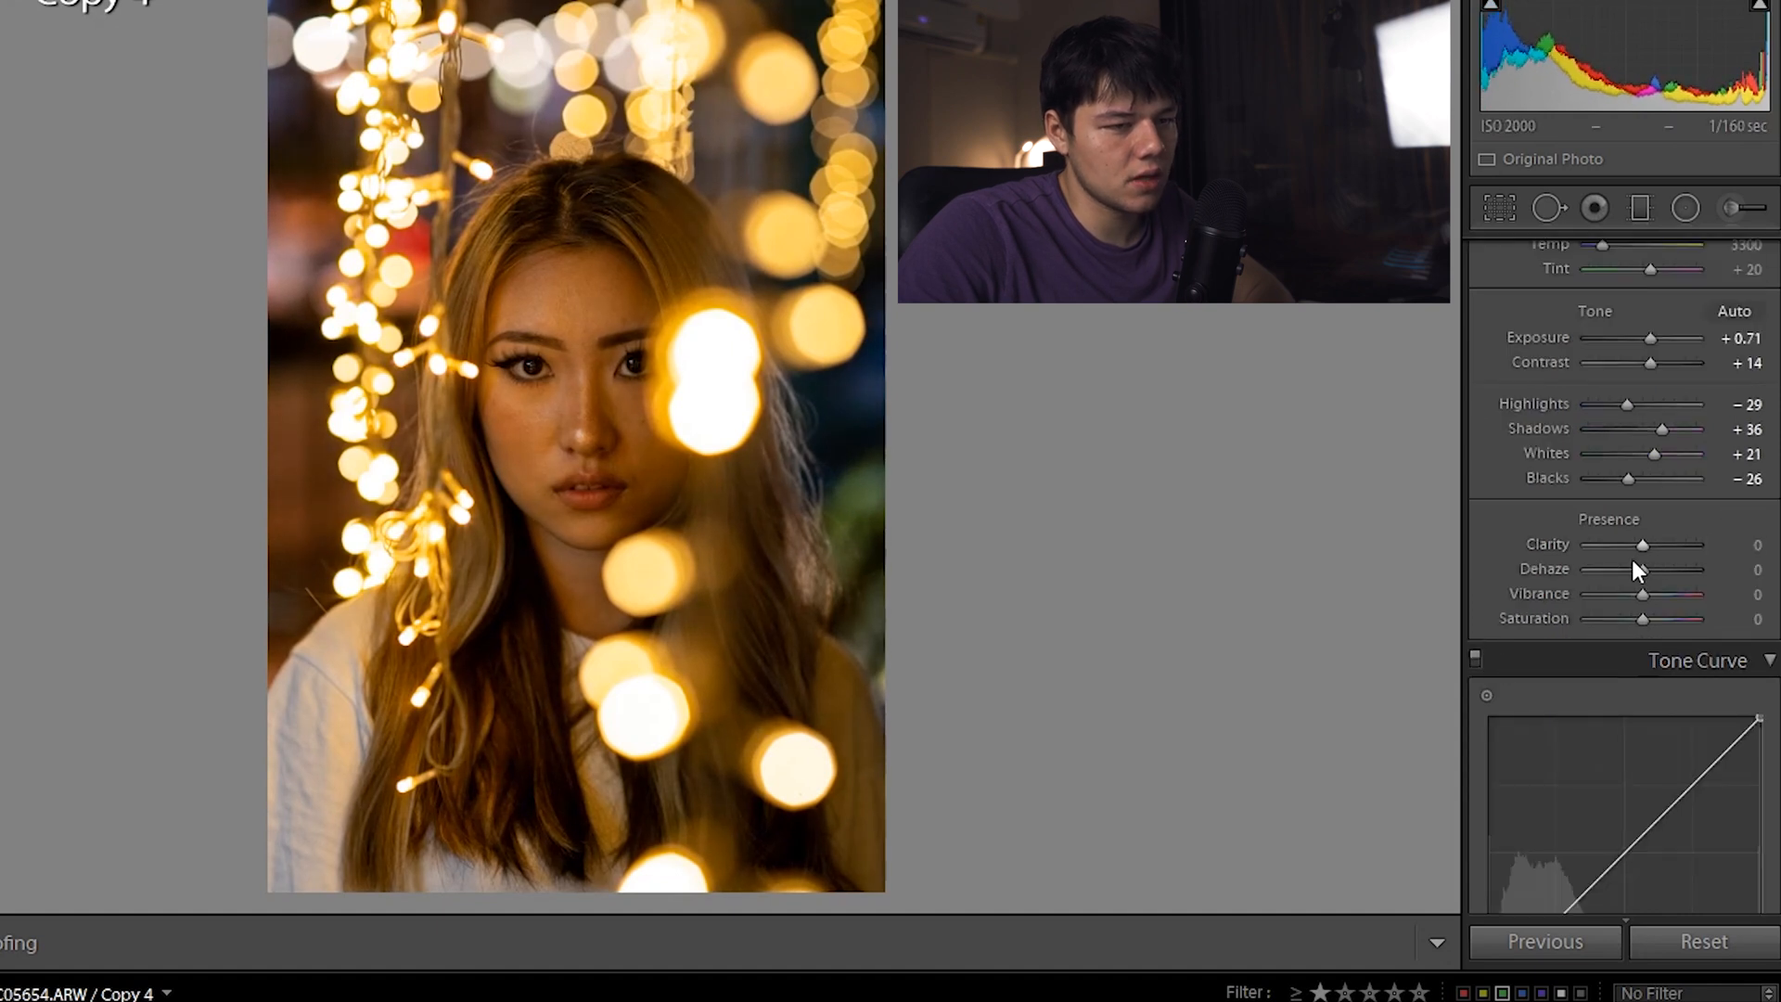
# Shape an S-curve on the RGB tone curve and lift its black point to fade shadows
pyautogui.scroll(-6, 1644, 555)
pyautogui.moveTo(1685, 432); pyautogui.dragTo(1686, 419)
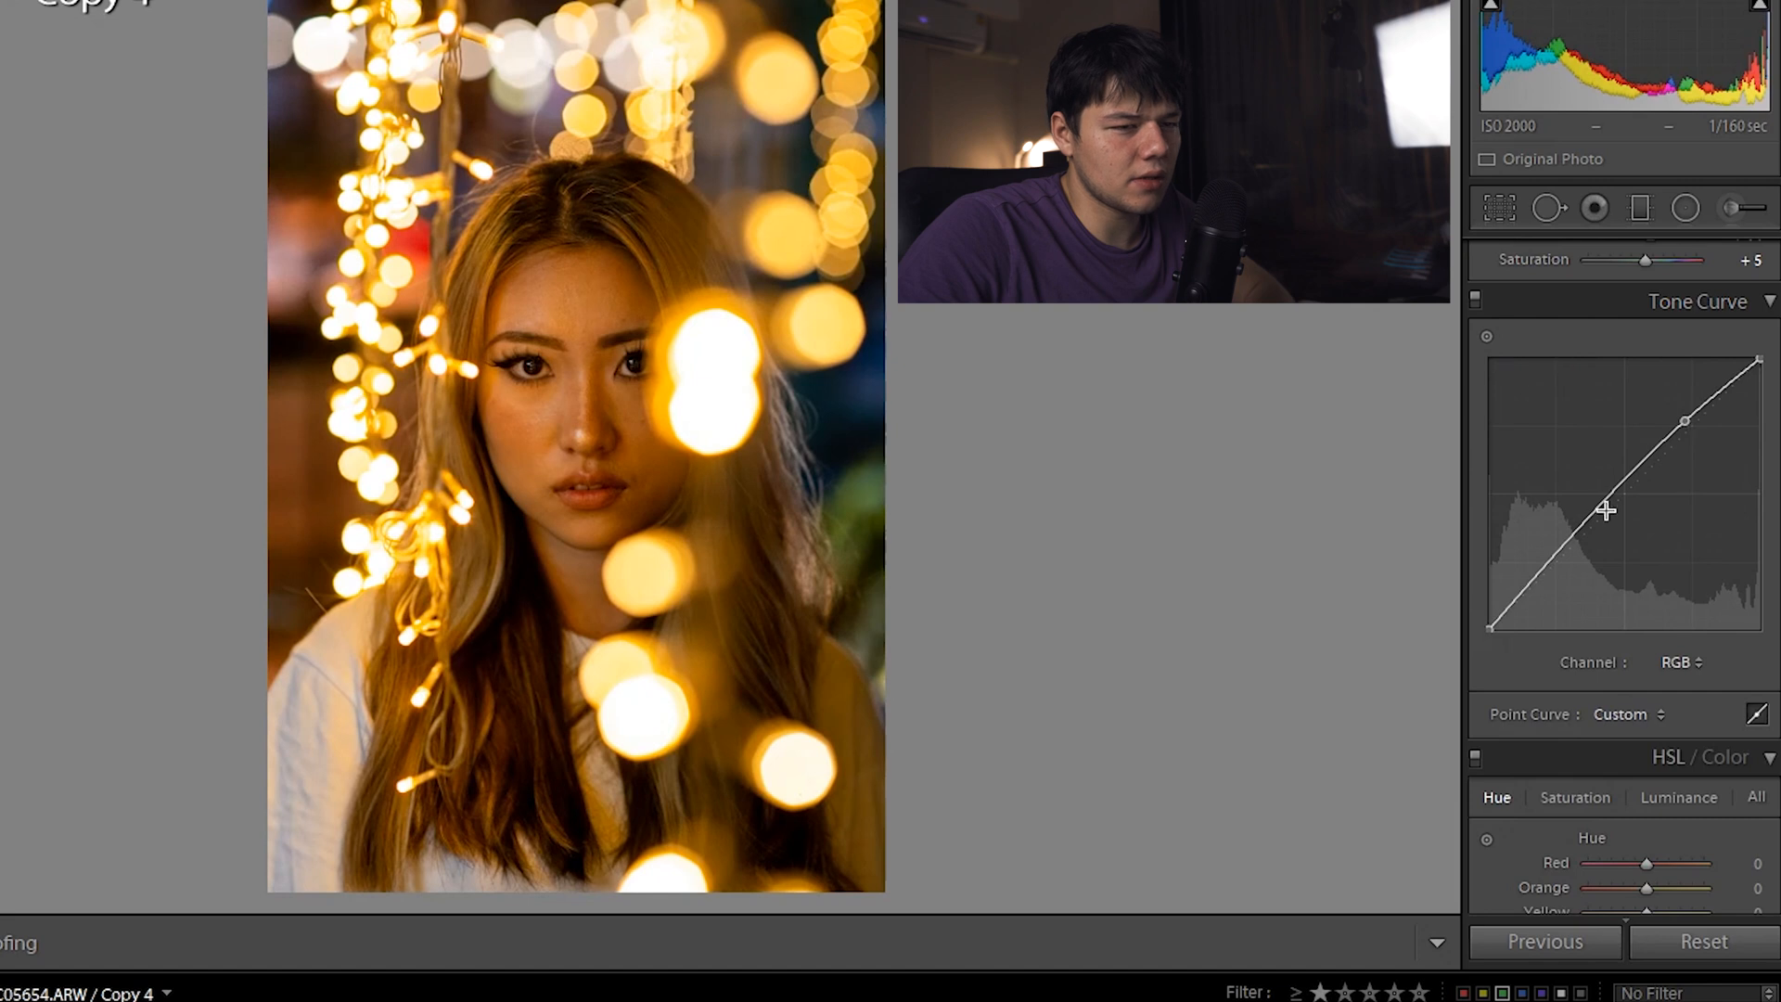
pyautogui.moveTo(1577, 534); pyautogui.dragTo(1574, 540)
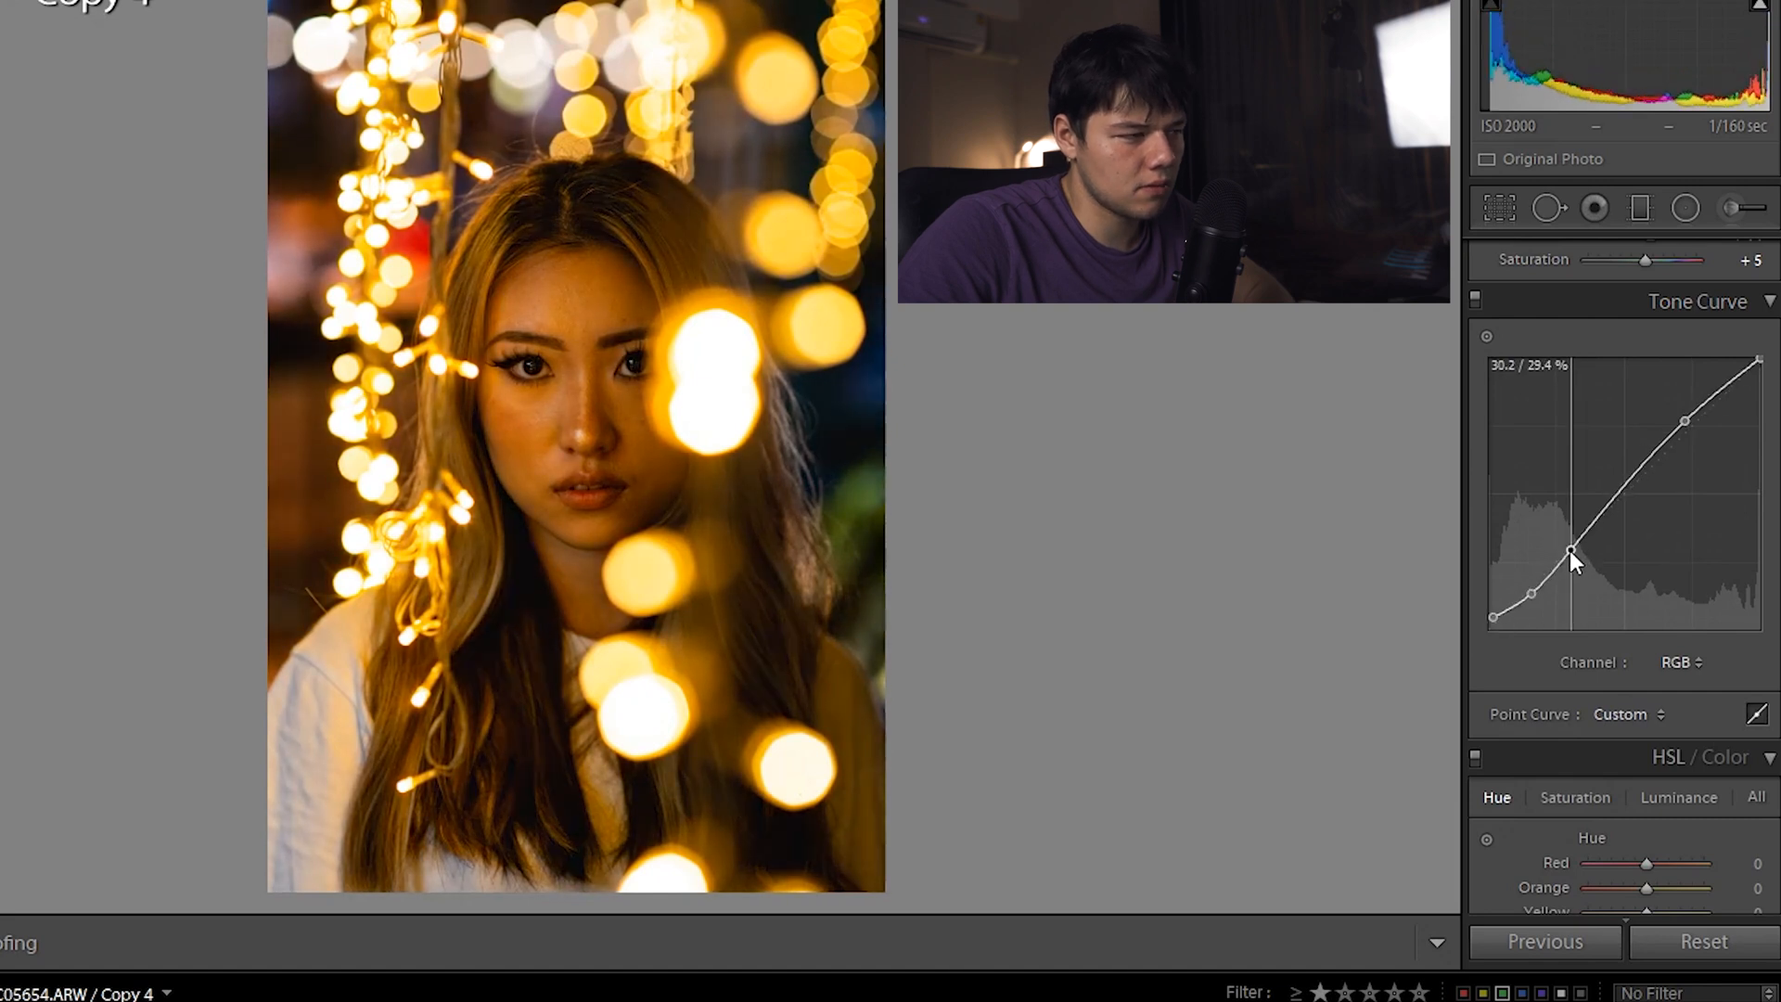
pyautogui.moveTo(1569, 549); pyautogui.dragTo(1585, 539)
pyautogui.moveTo(1684, 421); pyautogui.dragTo(1684, 417)
pyautogui.moveTo(1492, 615); pyautogui.dragTo(1538, 597)
pyautogui.moveTo(844, 616); pyautogui.dragTo(652, 384)
pyautogui.moveTo(1537, 596); pyautogui.dragTo(1538, 588)
# Raise Blacks to +7 to lift the shadows
pyautogui.scroll(5, 1525, 561)
pyautogui.moveTo(1626, 660); pyautogui.dragTo(1640, 653)
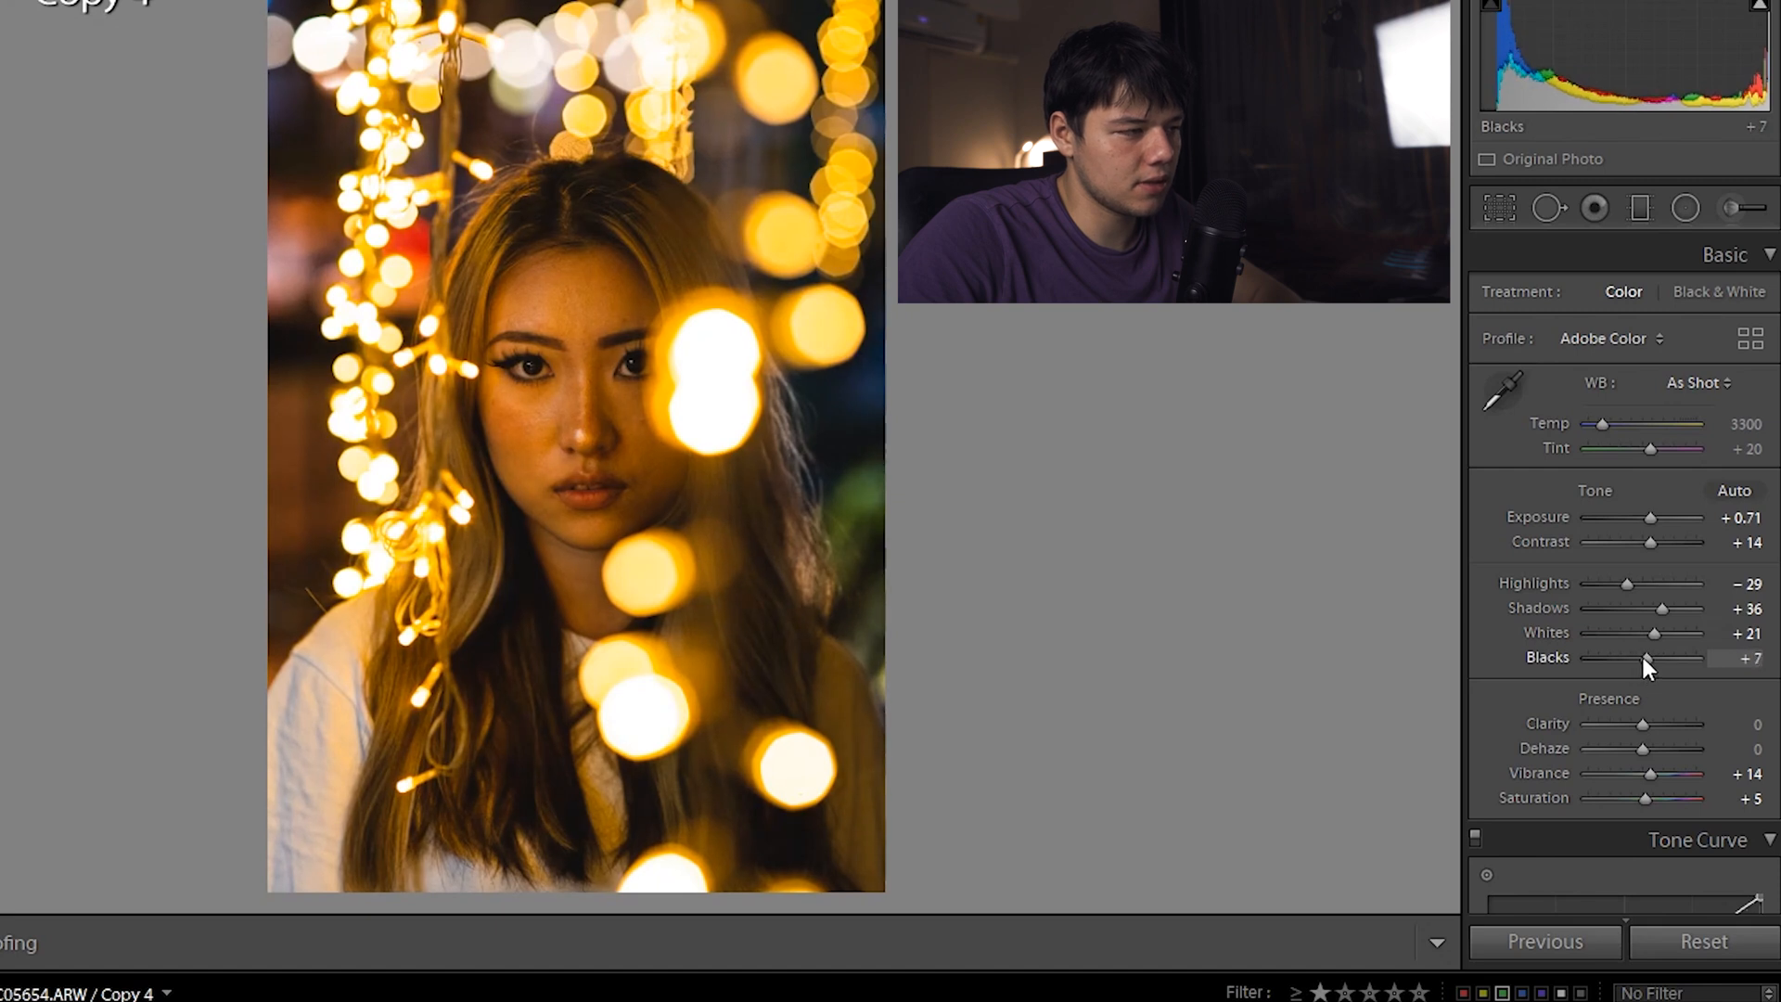
pyautogui.scroll(-6, 1556, 509)
pyautogui.scroll(2, 1557, 508)
# Check the Red, Green and Blue channel curves, then return to the combined RGB curve
pyautogui.click(1681, 662)
pyautogui.click(1678, 724)
pyautogui.click(1669, 748)
pyautogui.click(1681, 661)
pyautogui.click(1632, 778)
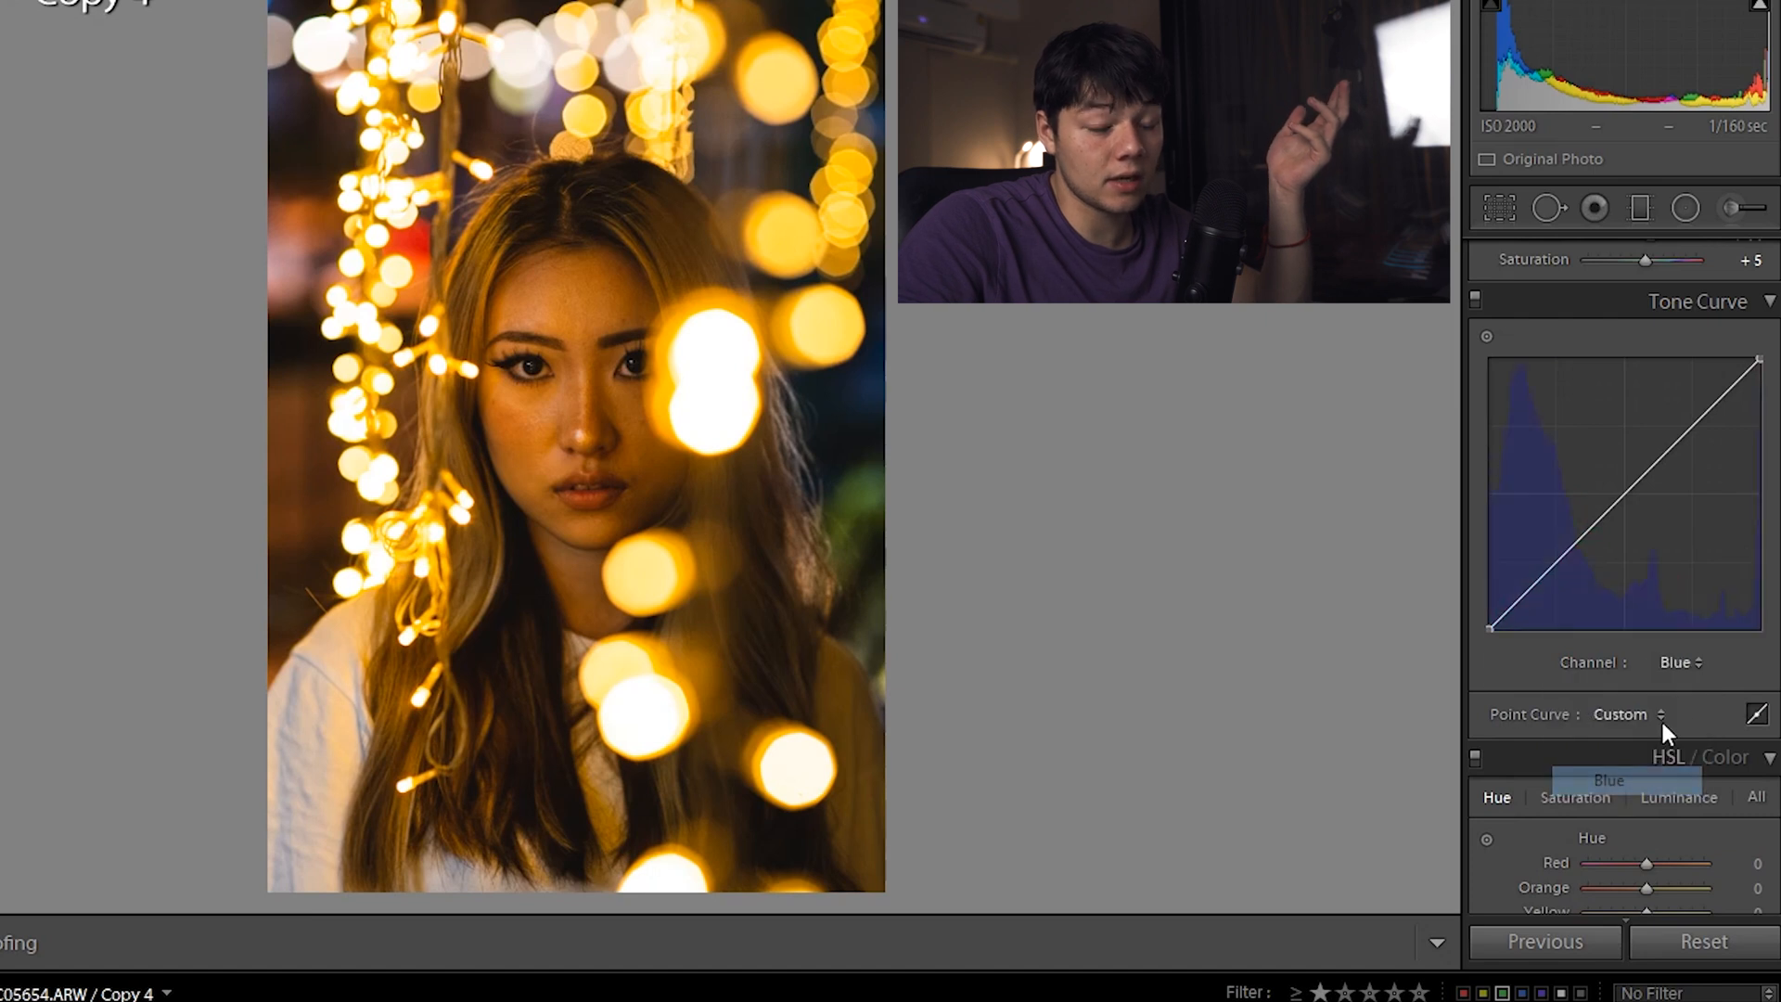
pyautogui.click(1683, 662)
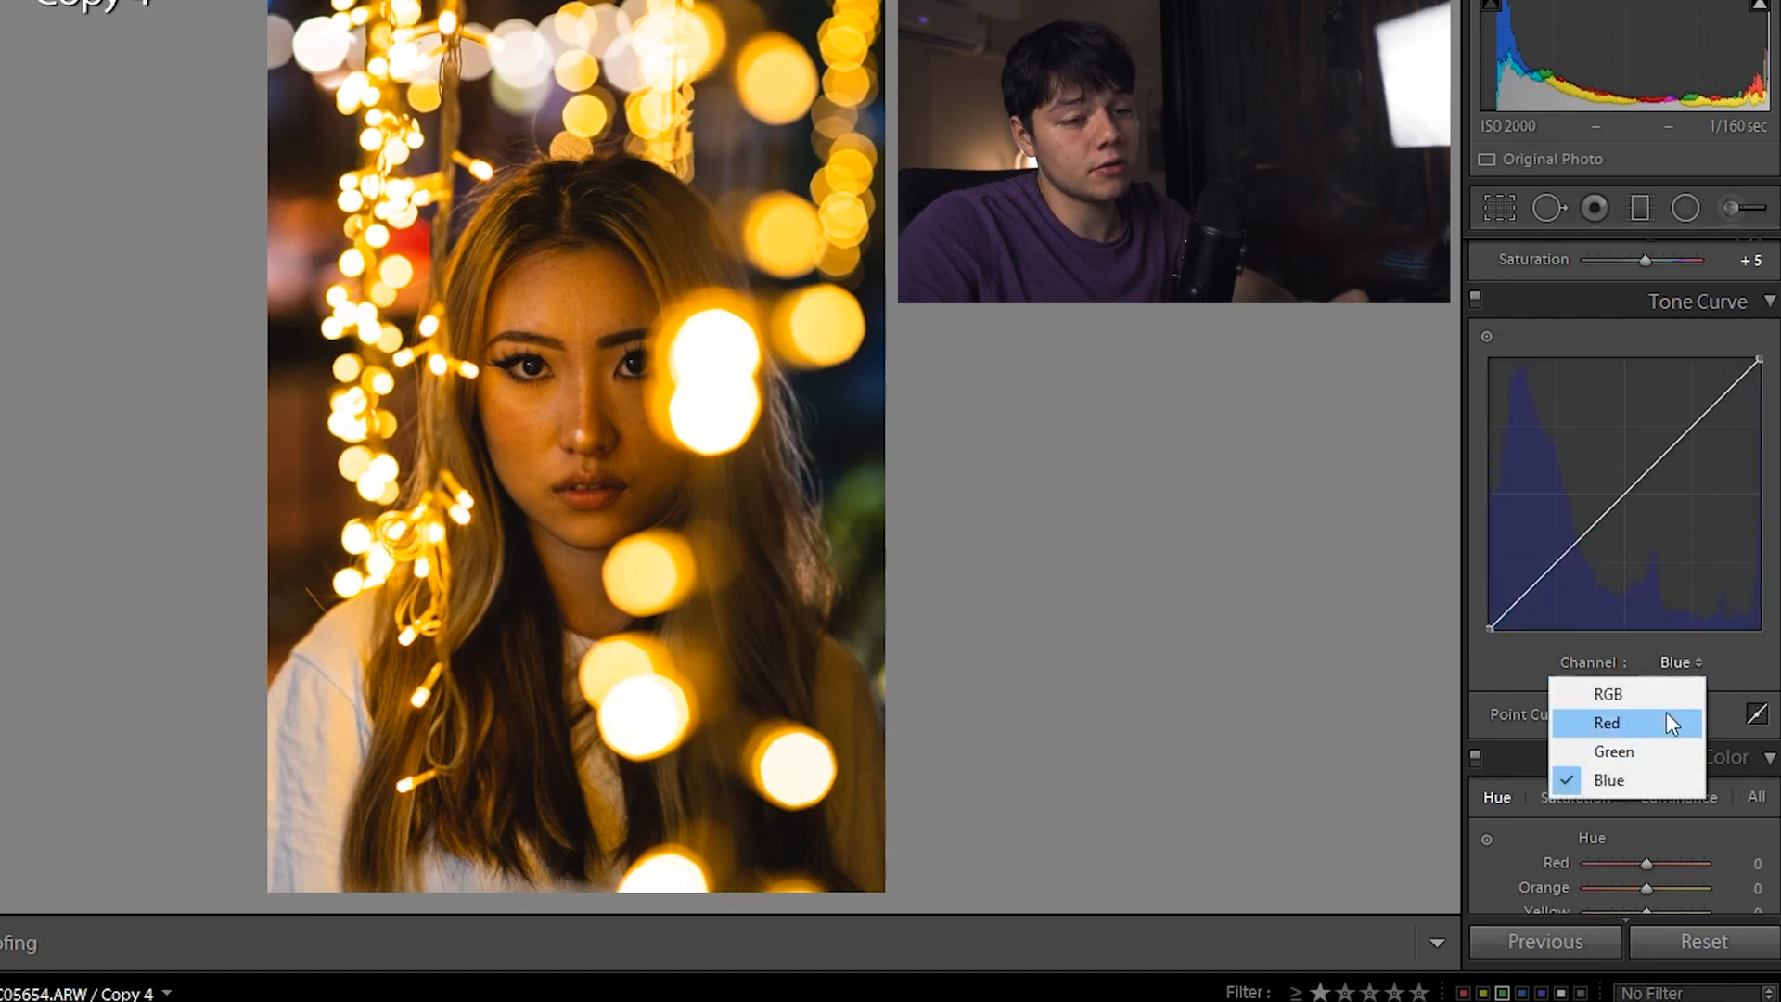
pyautogui.click(1670, 694)
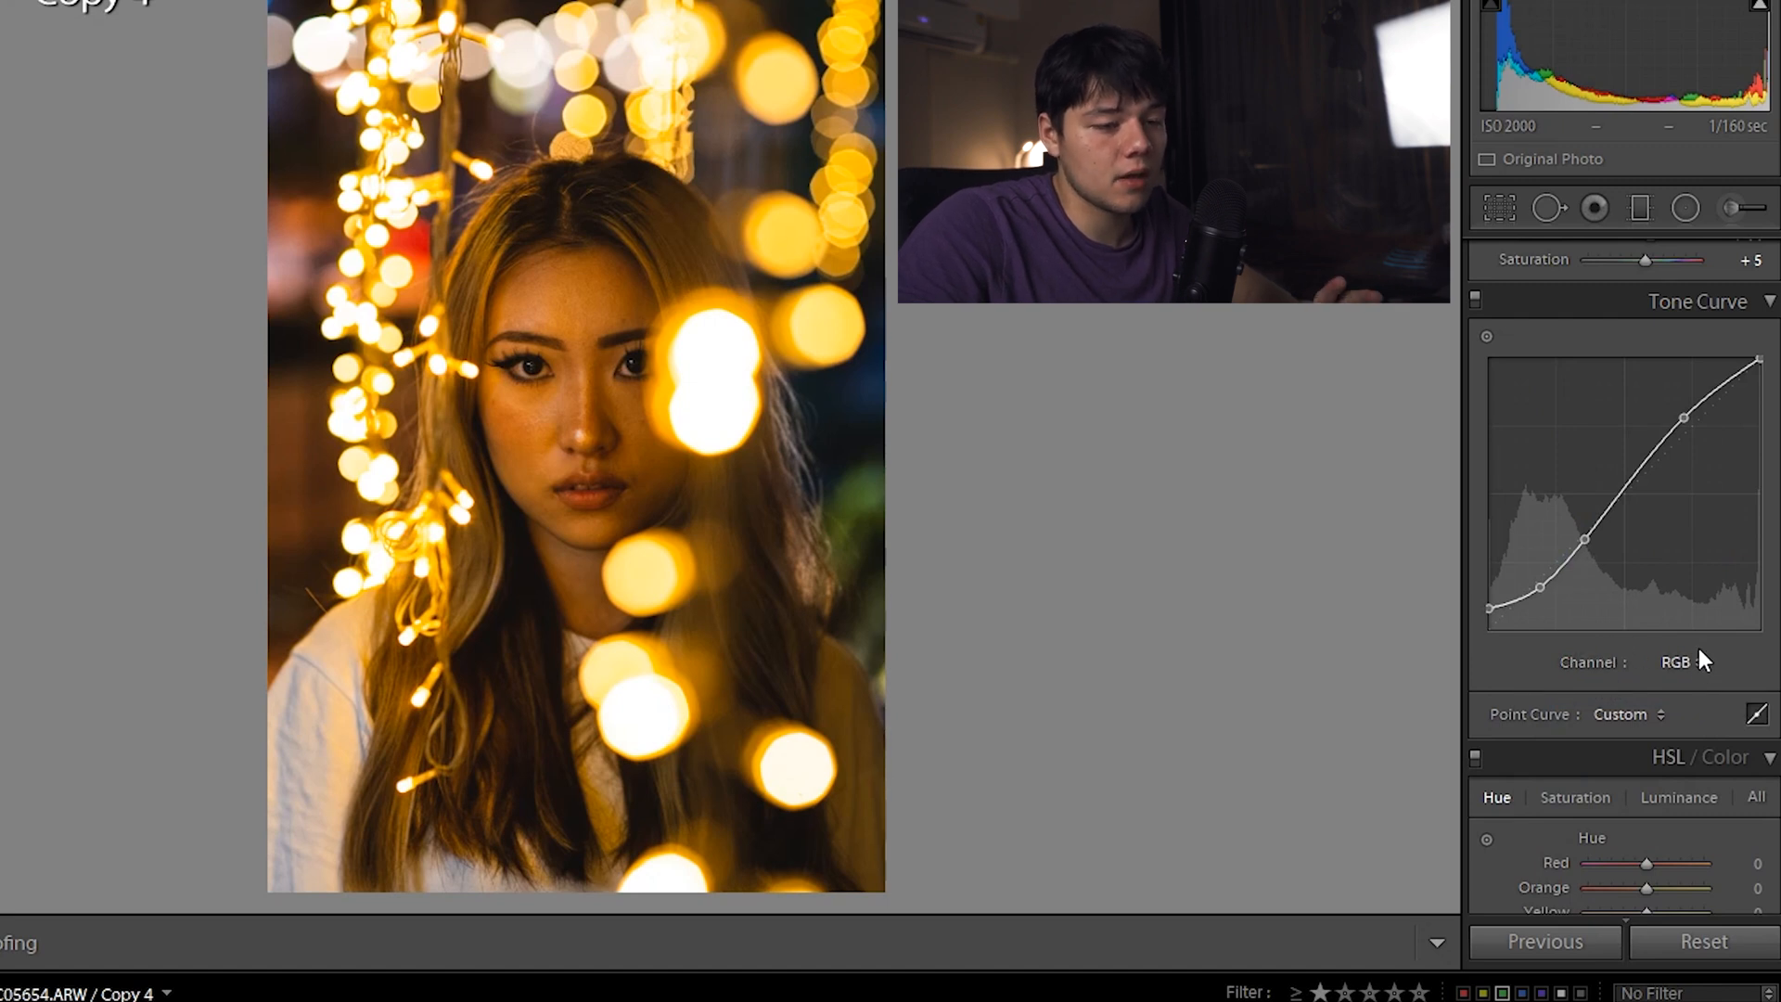
pyautogui.scroll(-2, 1699, 647)
pyautogui.scroll(-2, 1600, 608)
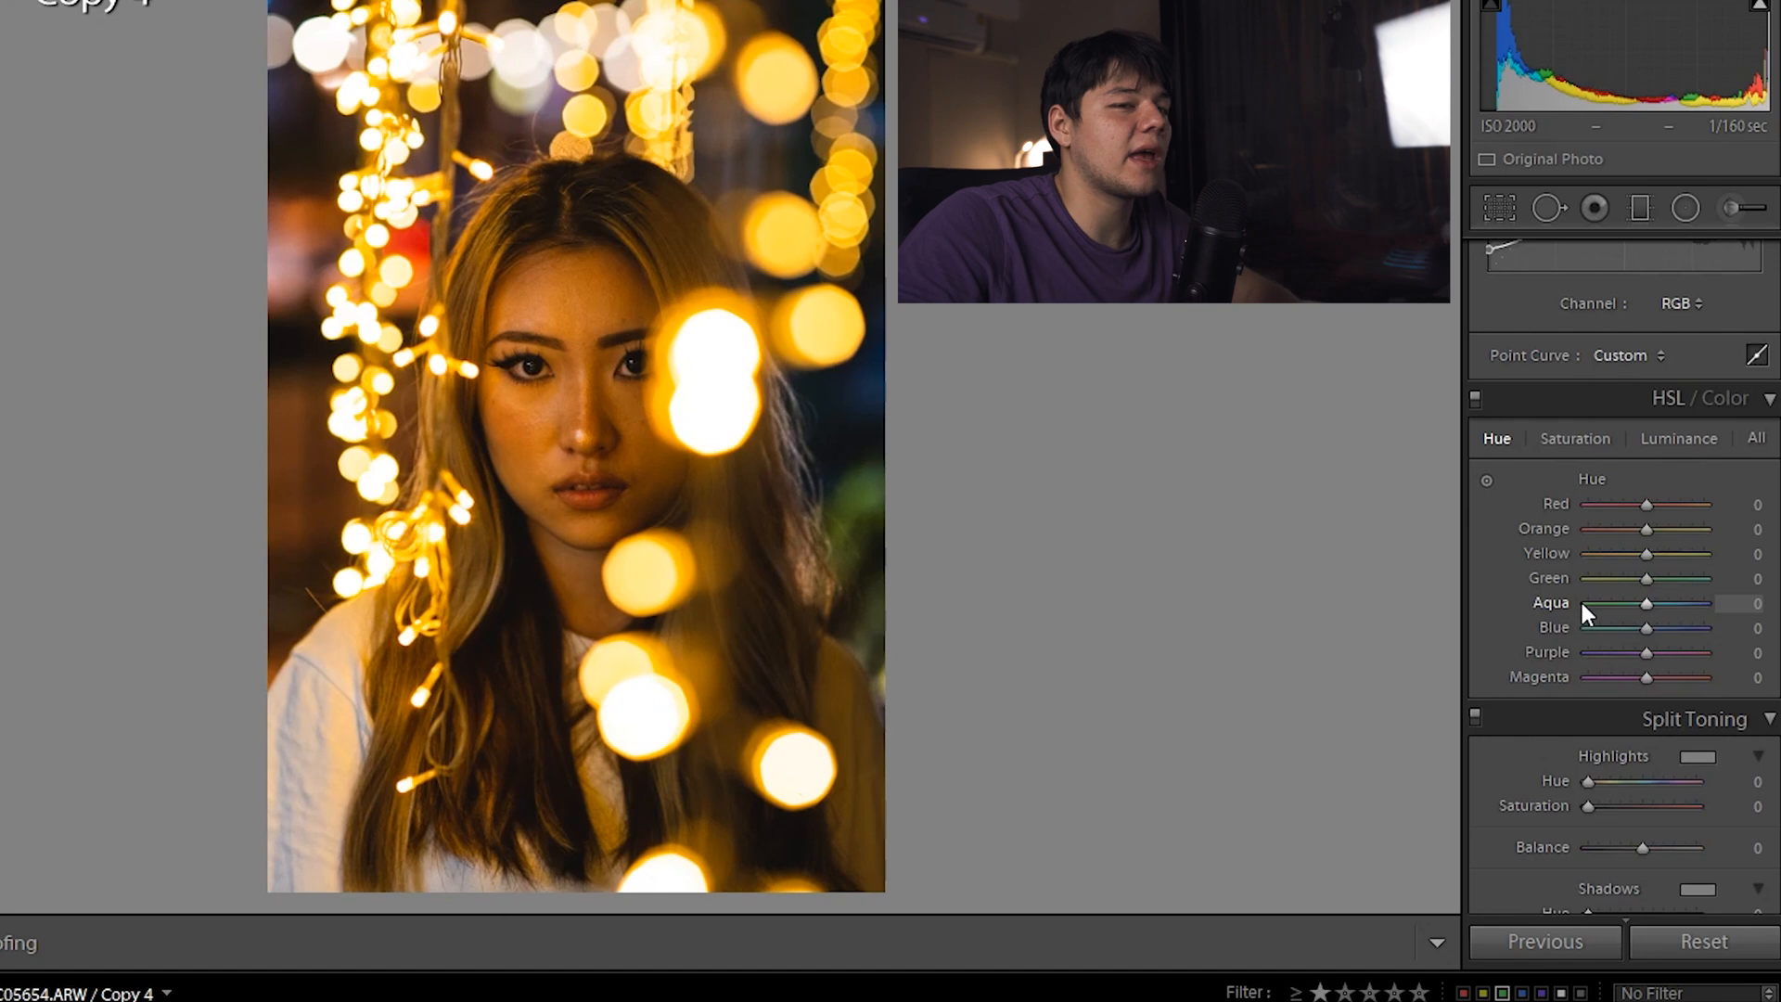
# Shift red hue to −53, boost red saturation to +33 and brighten red luminance to +20
pyautogui.moveTo(1644, 512); pyautogui.dragTo(1614, 503)
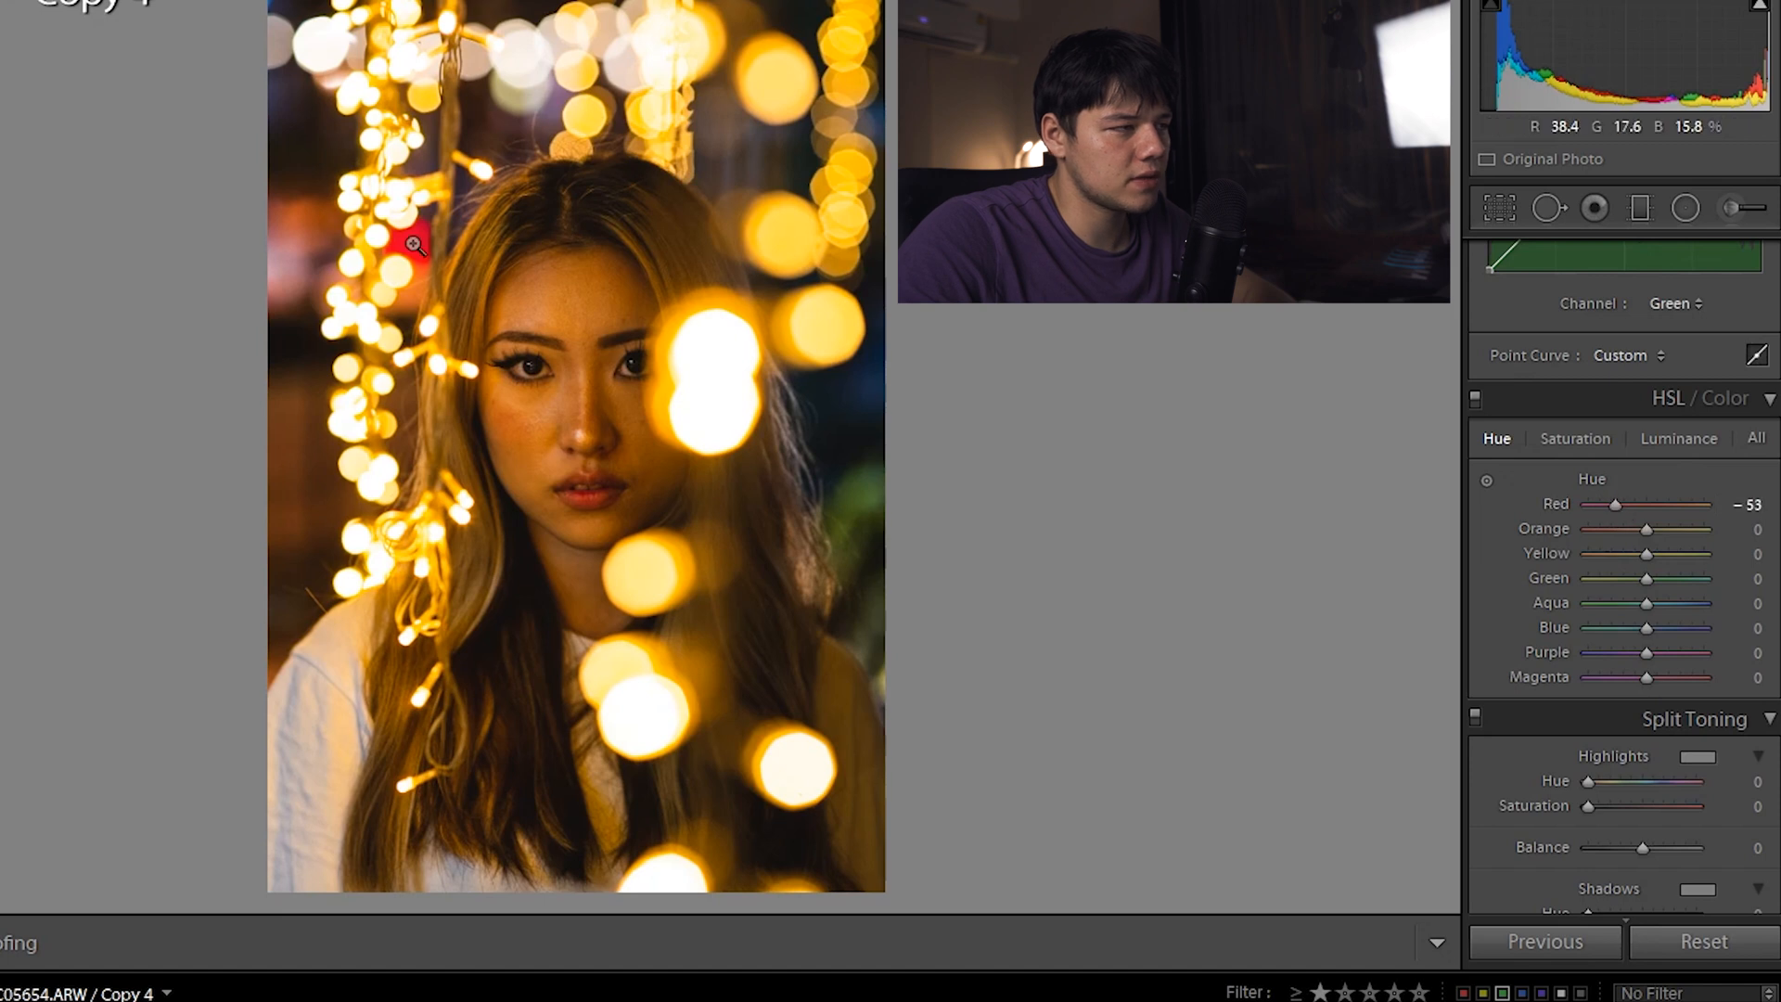
pyautogui.click(1580, 442)
pyautogui.moveTo(1640, 504); pyautogui.dragTo(1666, 504)
pyautogui.click(1674, 445)
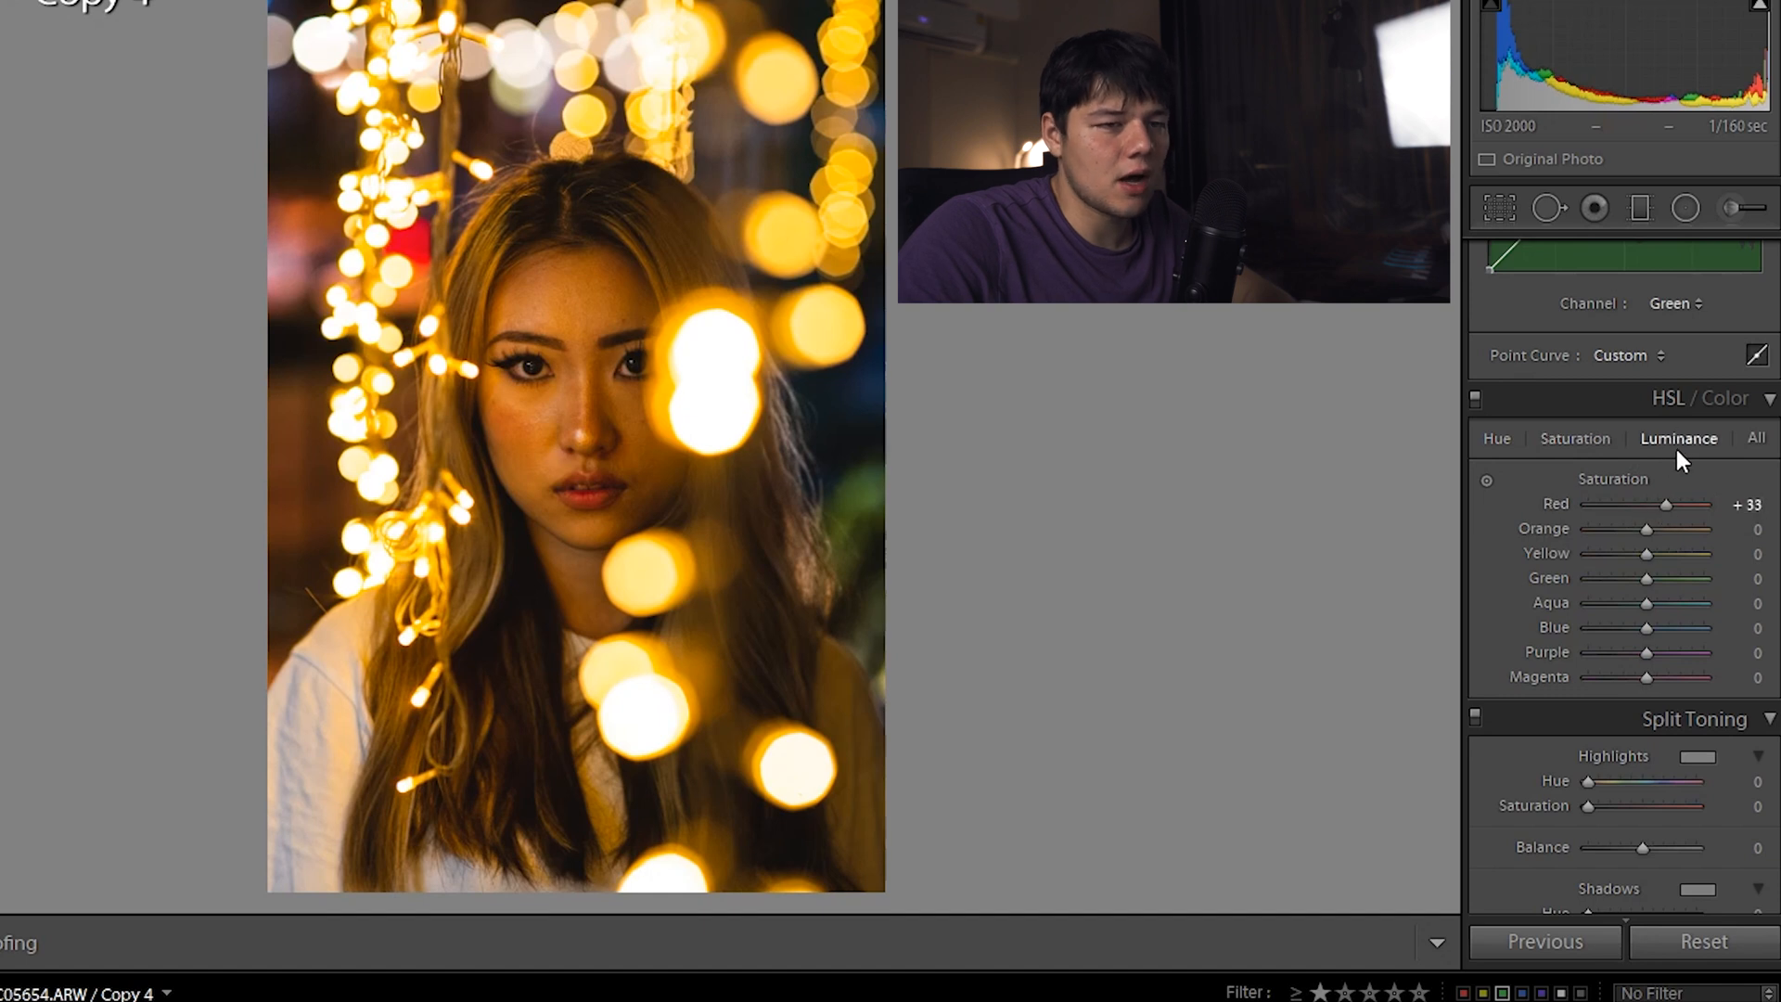
pyautogui.moveTo(1644, 505); pyautogui.dragTo(1655, 504)
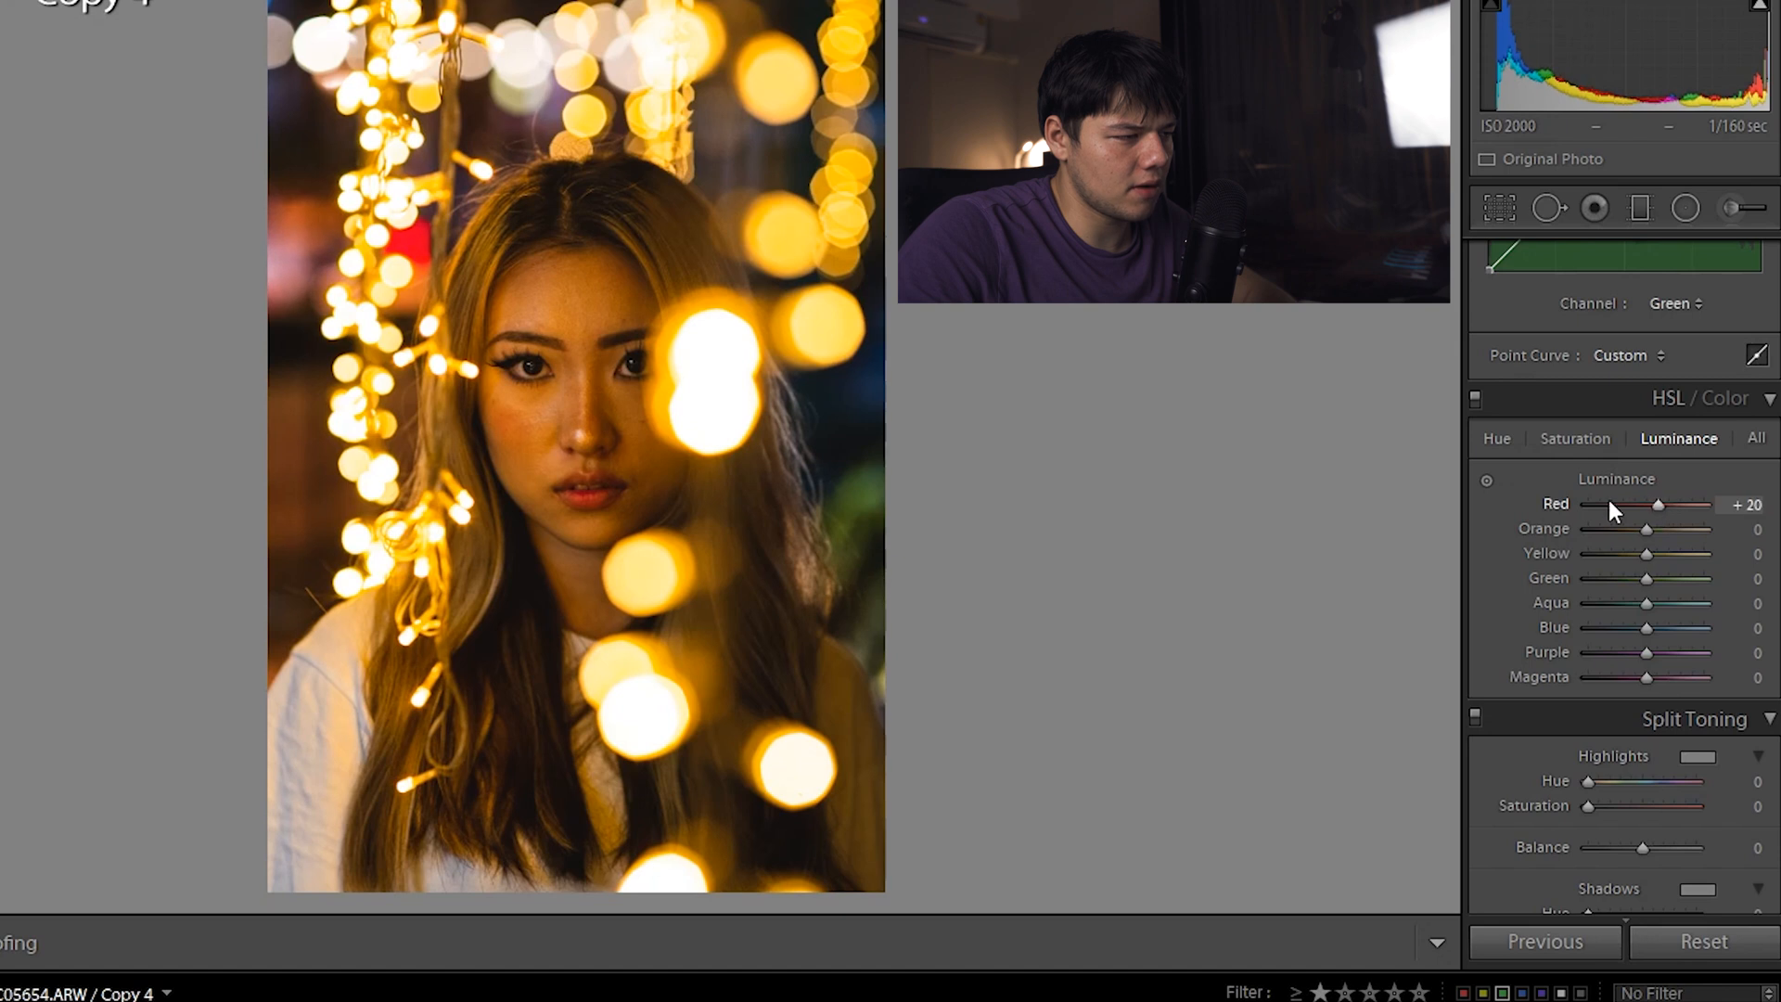
# Set orange hue to −9, desaturate oranges to −36 and brighten orange luminance
pyautogui.click(1503, 437)
pyautogui.moveTo(1645, 527)
pyautogui.mouseDown()
pyautogui.moveTo(1672, 532)
pyautogui.moveTo(1639, 531)
pyautogui.mouseUp()
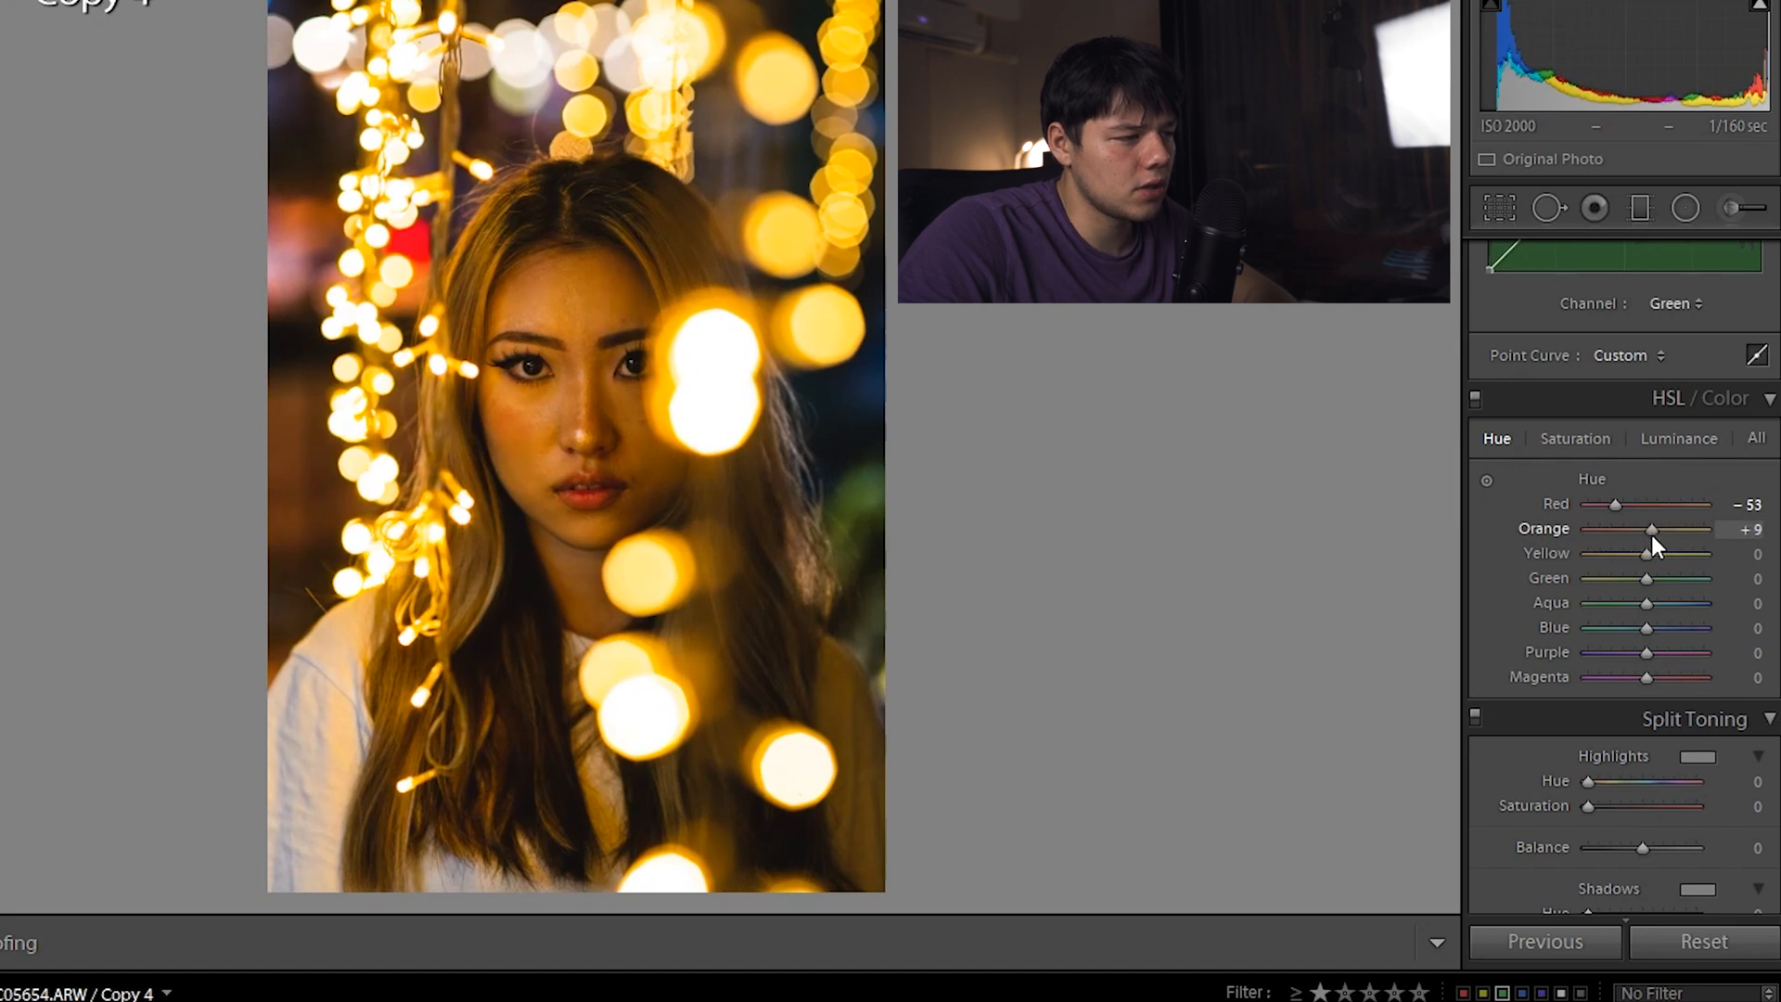
pyautogui.click(1575, 438)
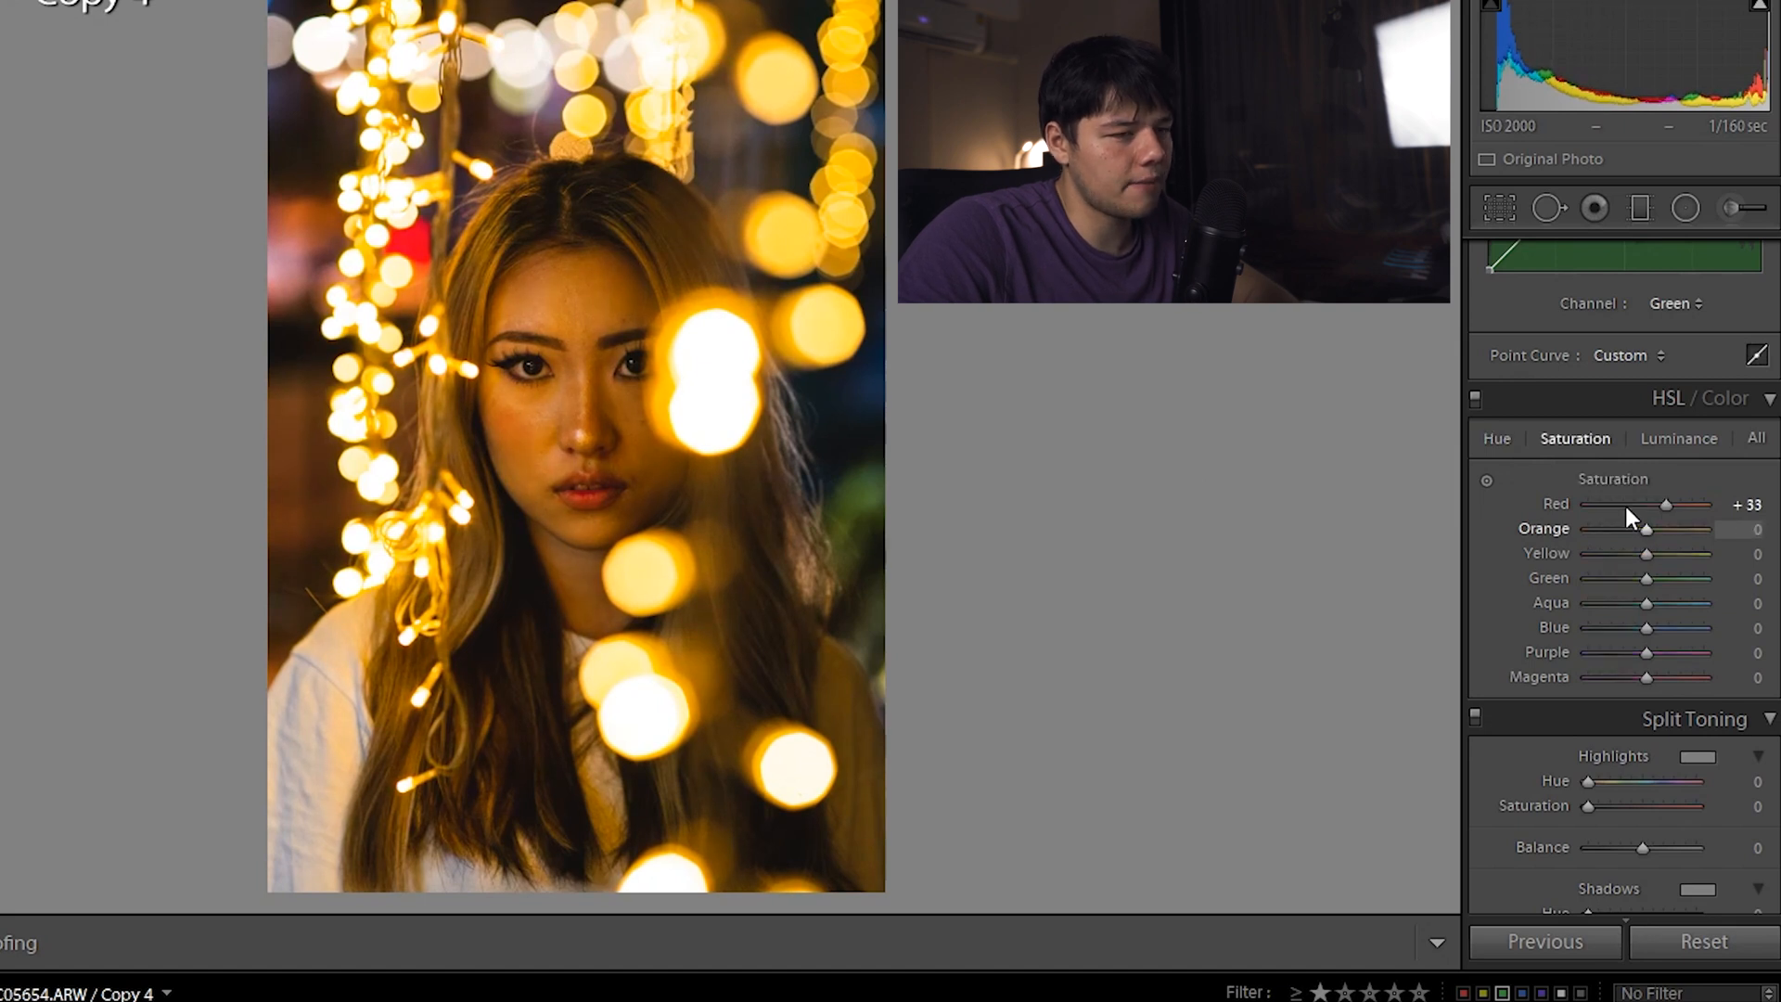
pyautogui.click(1495, 436)
pyautogui.moveTo(1650, 532)
pyautogui.mouseDown()
pyautogui.moveTo(1666, 523)
pyautogui.moveTo(1643, 518)
pyautogui.moveTo(1683, 525)
pyautogui.moveTo(1631, 526)
pyautogui.moveTo(1646, 529)
pyautogui.mouseUp()
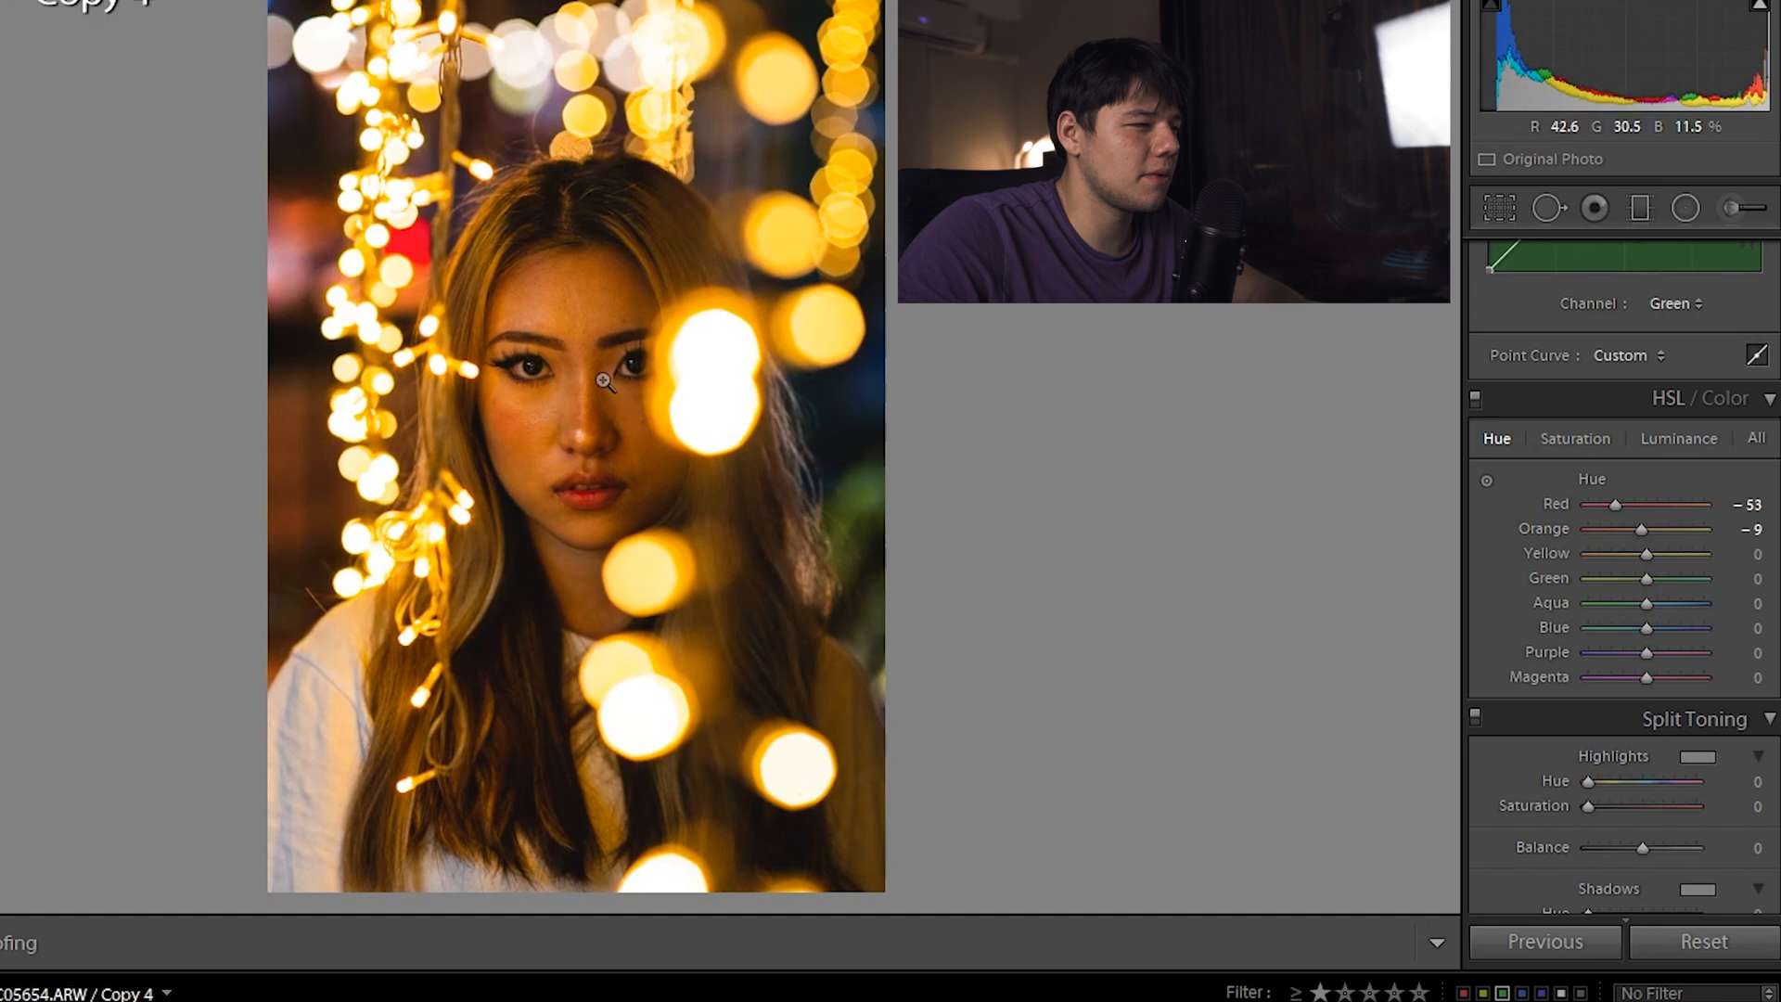
pyautogui.click(1597, 443)
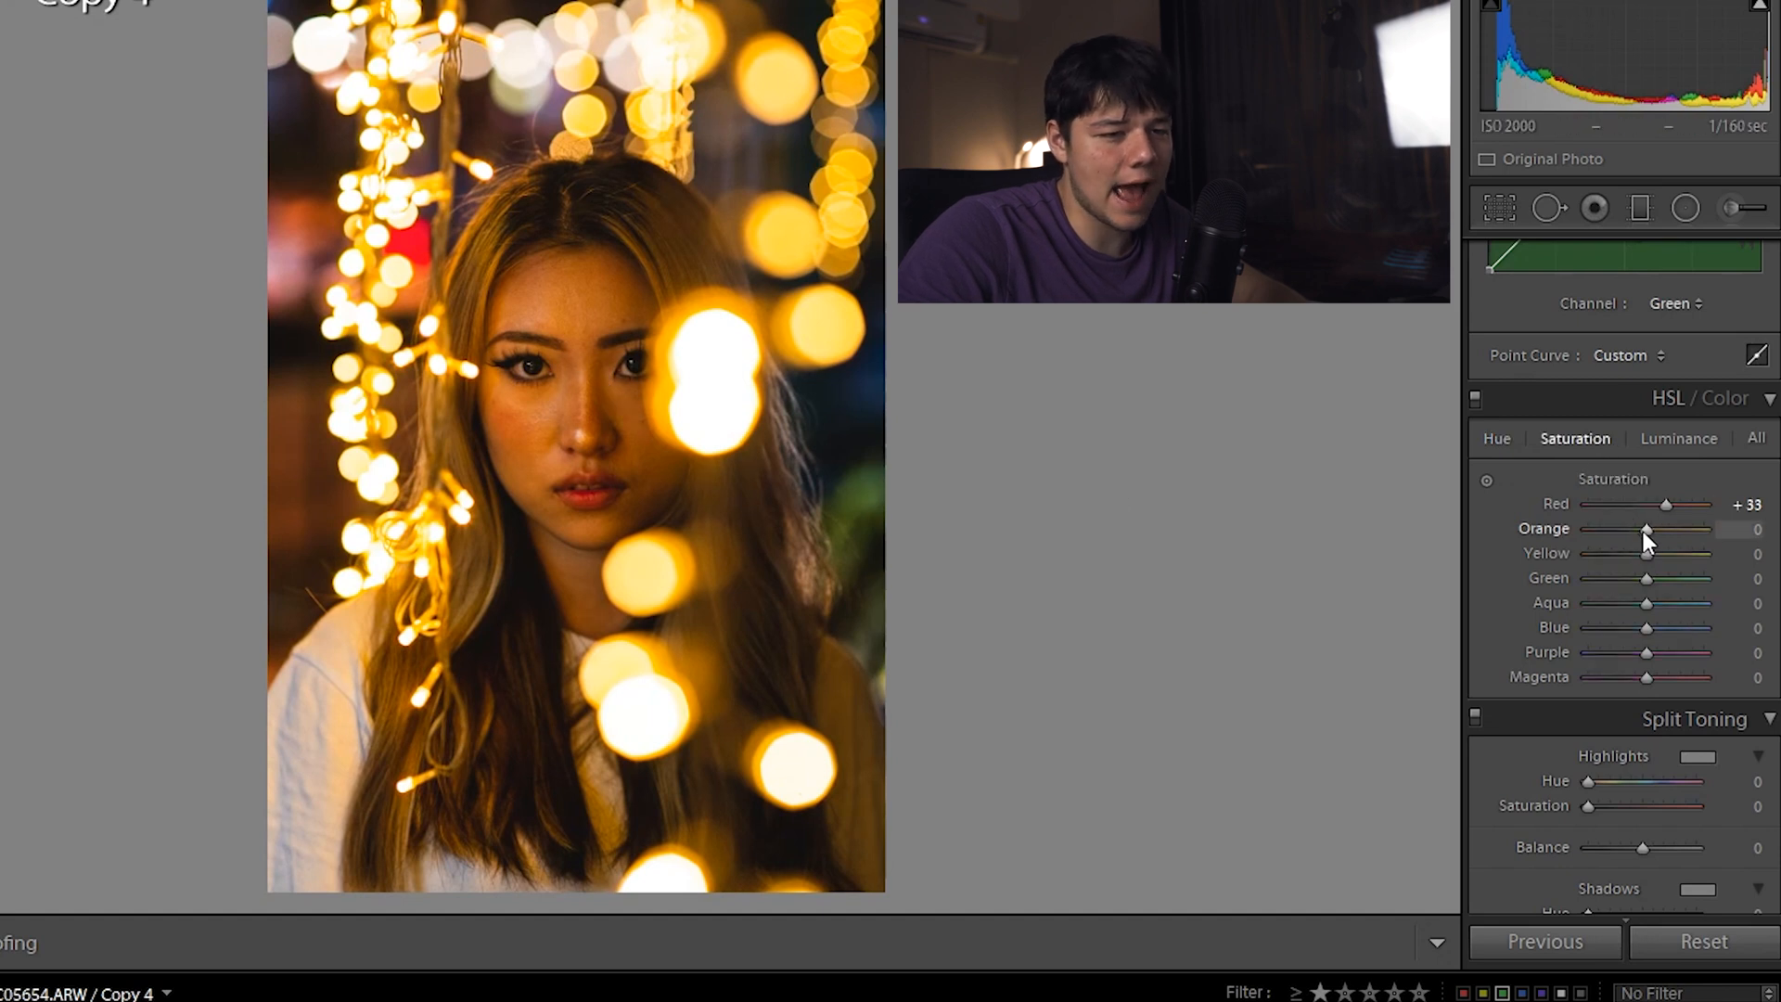
pyautogui.moveTo(1648, 532); pyautogui.dragTo(1625, 534)
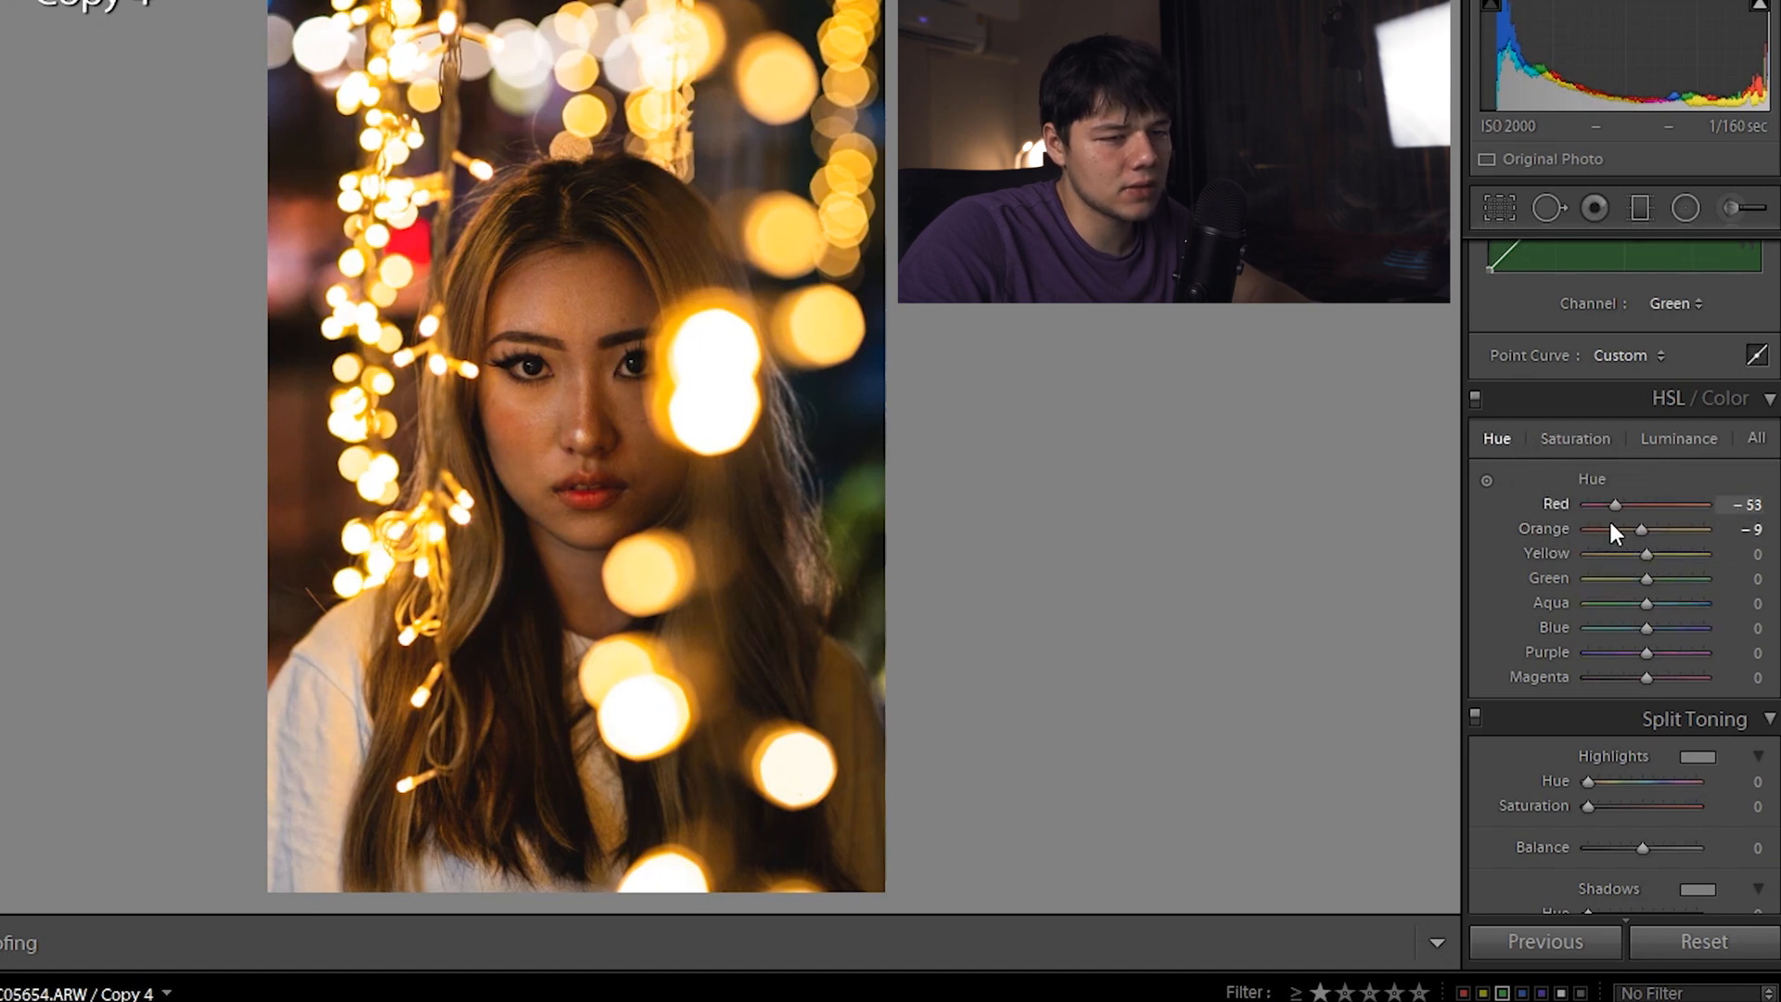
pyautogui.click(1674, 439)
pyautogui.moveTo(1644, 531)
pyautogui.mouseDown()
pyautogui.moveTo(1670, 531)
pyautogui.moveTo(1651, 531)
pyautogui.mouseUp()
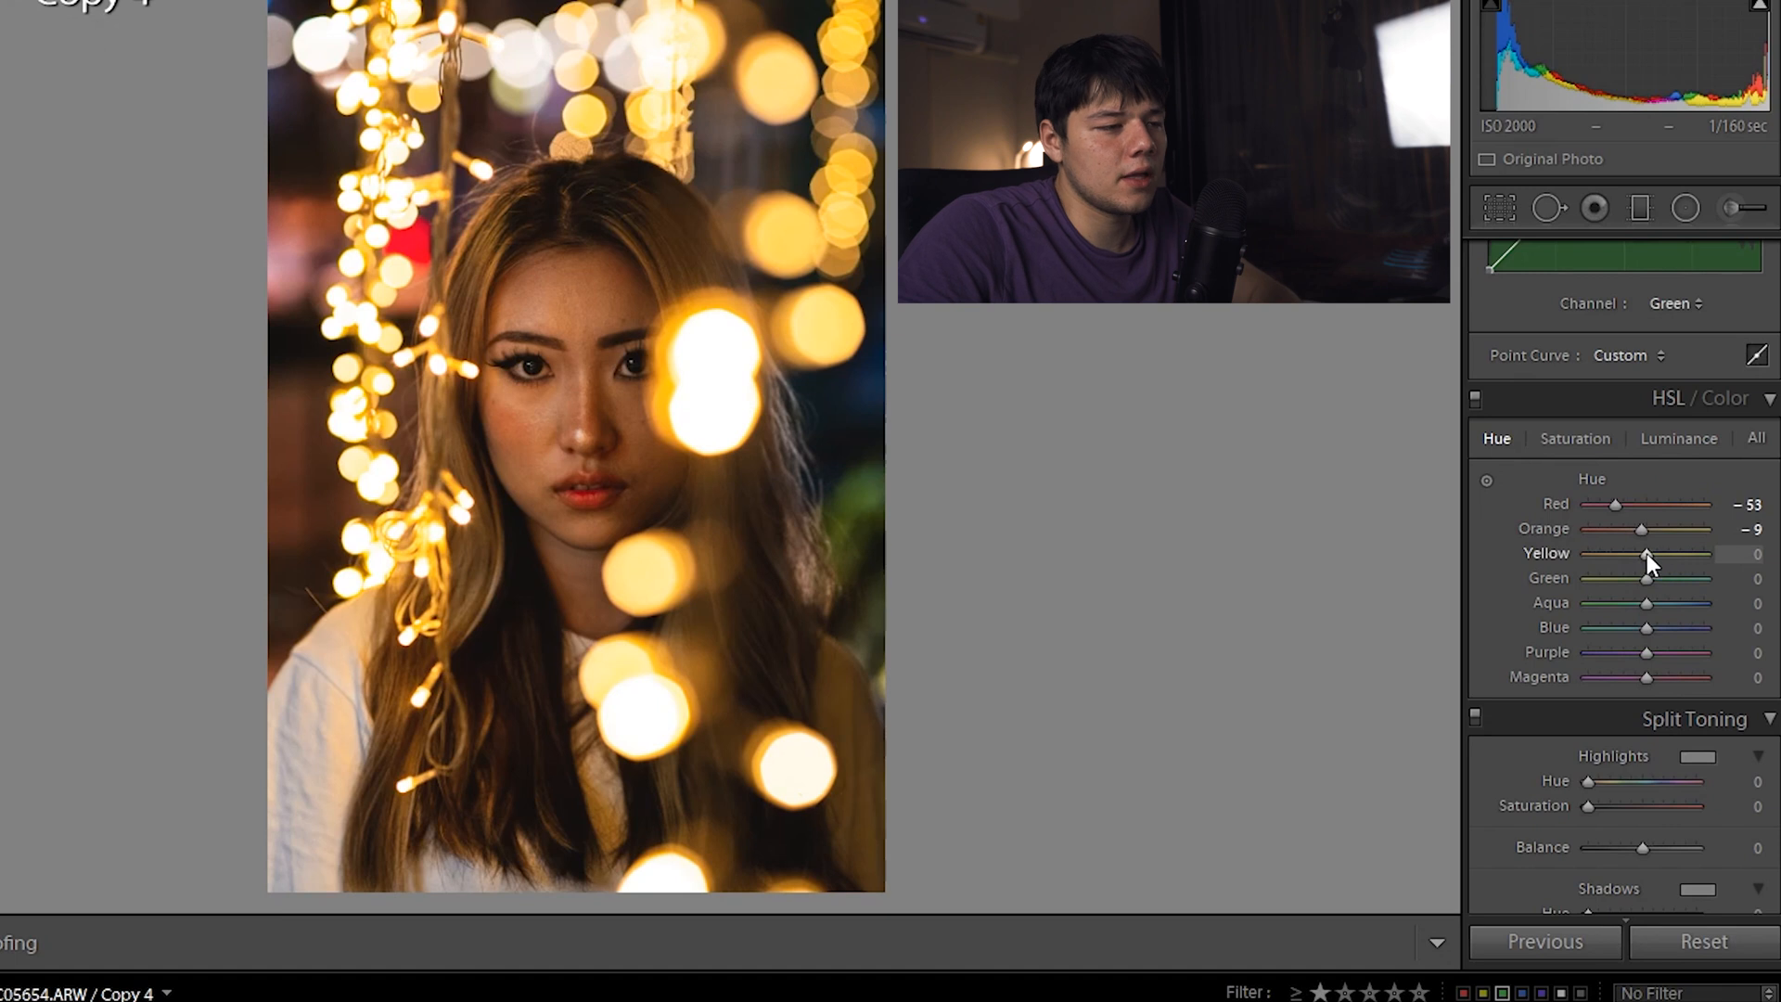
# Adjust the yellow hue of the bokeh and brighten yellow luminance to +42
pyautogui.moveTo(1645, 553)
pyautogui.mouseDown()
pyautogui.moveTo(1675, 549)
pyautogui.moveTo(1617, 545)
pyautogui.moveTo(1667, 555)
pyautogui.mouseUp()
pyautogui.click(1612, 442)
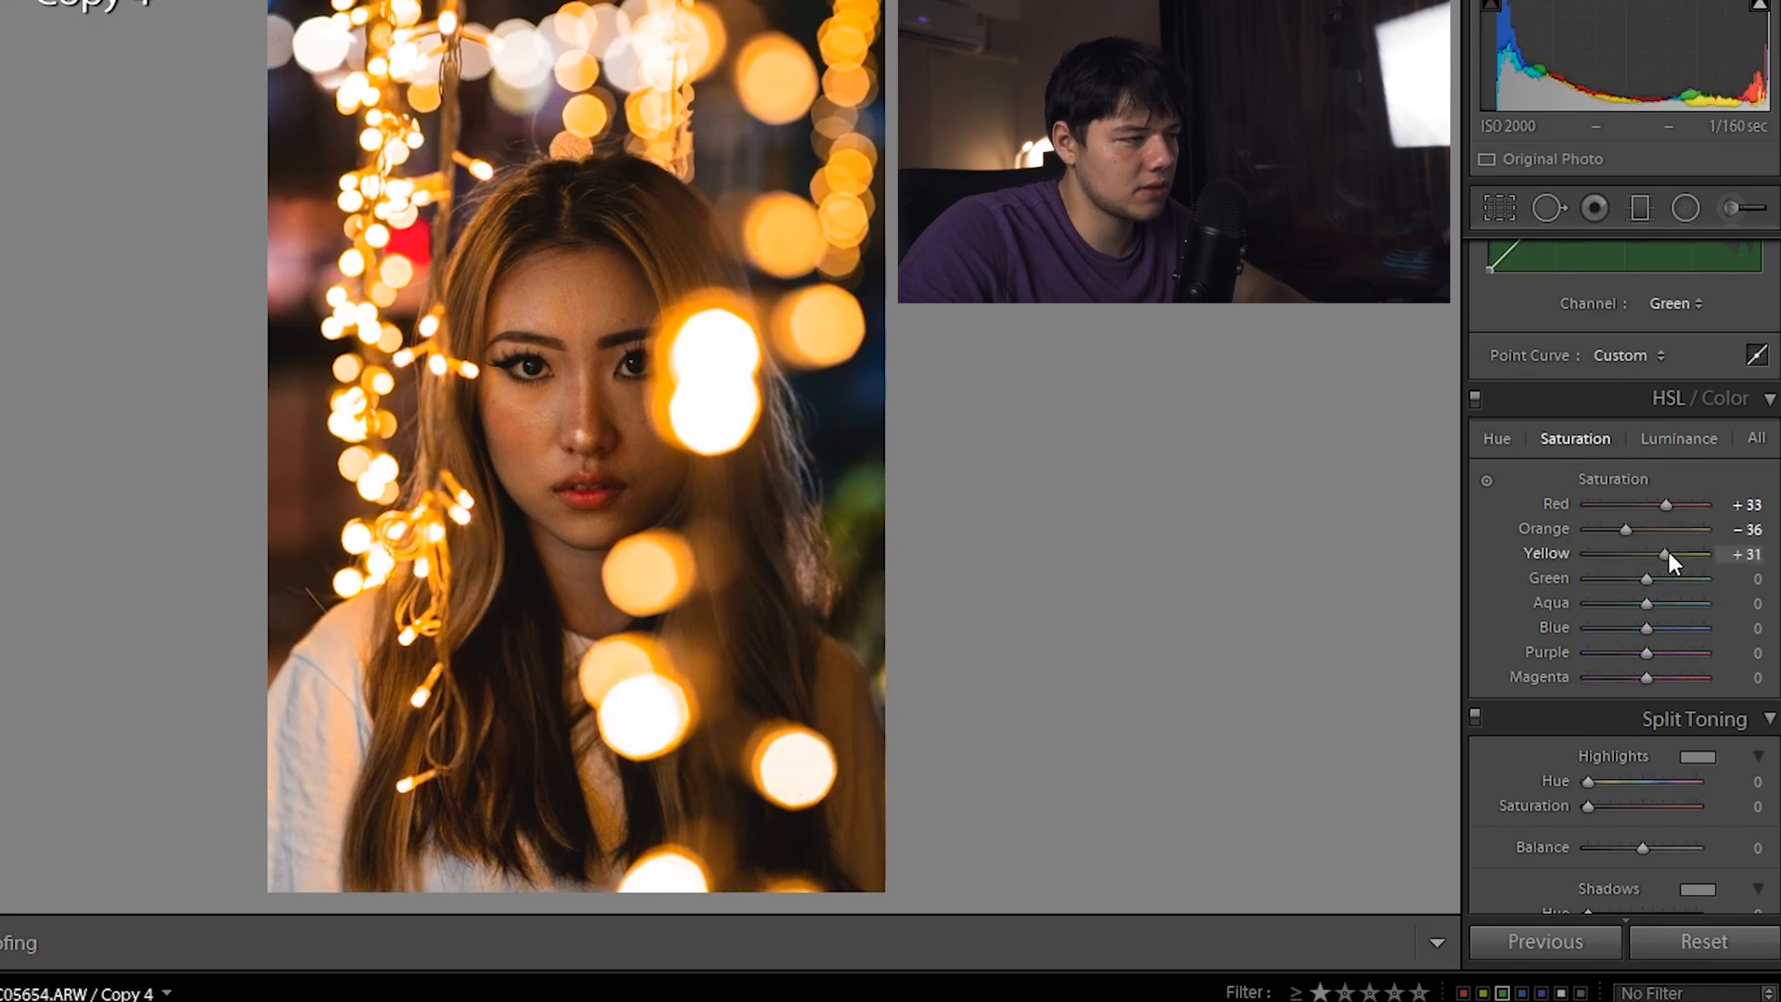
pyautogui.click(1675, 440)
pyautogui.moveTo(1647, 553); pyautogui.dragTo(1701, 595)
# Set green hue +98, then mute greens to saturation −82 and darken luminance to −38
pyautogui.click(1496, 439)
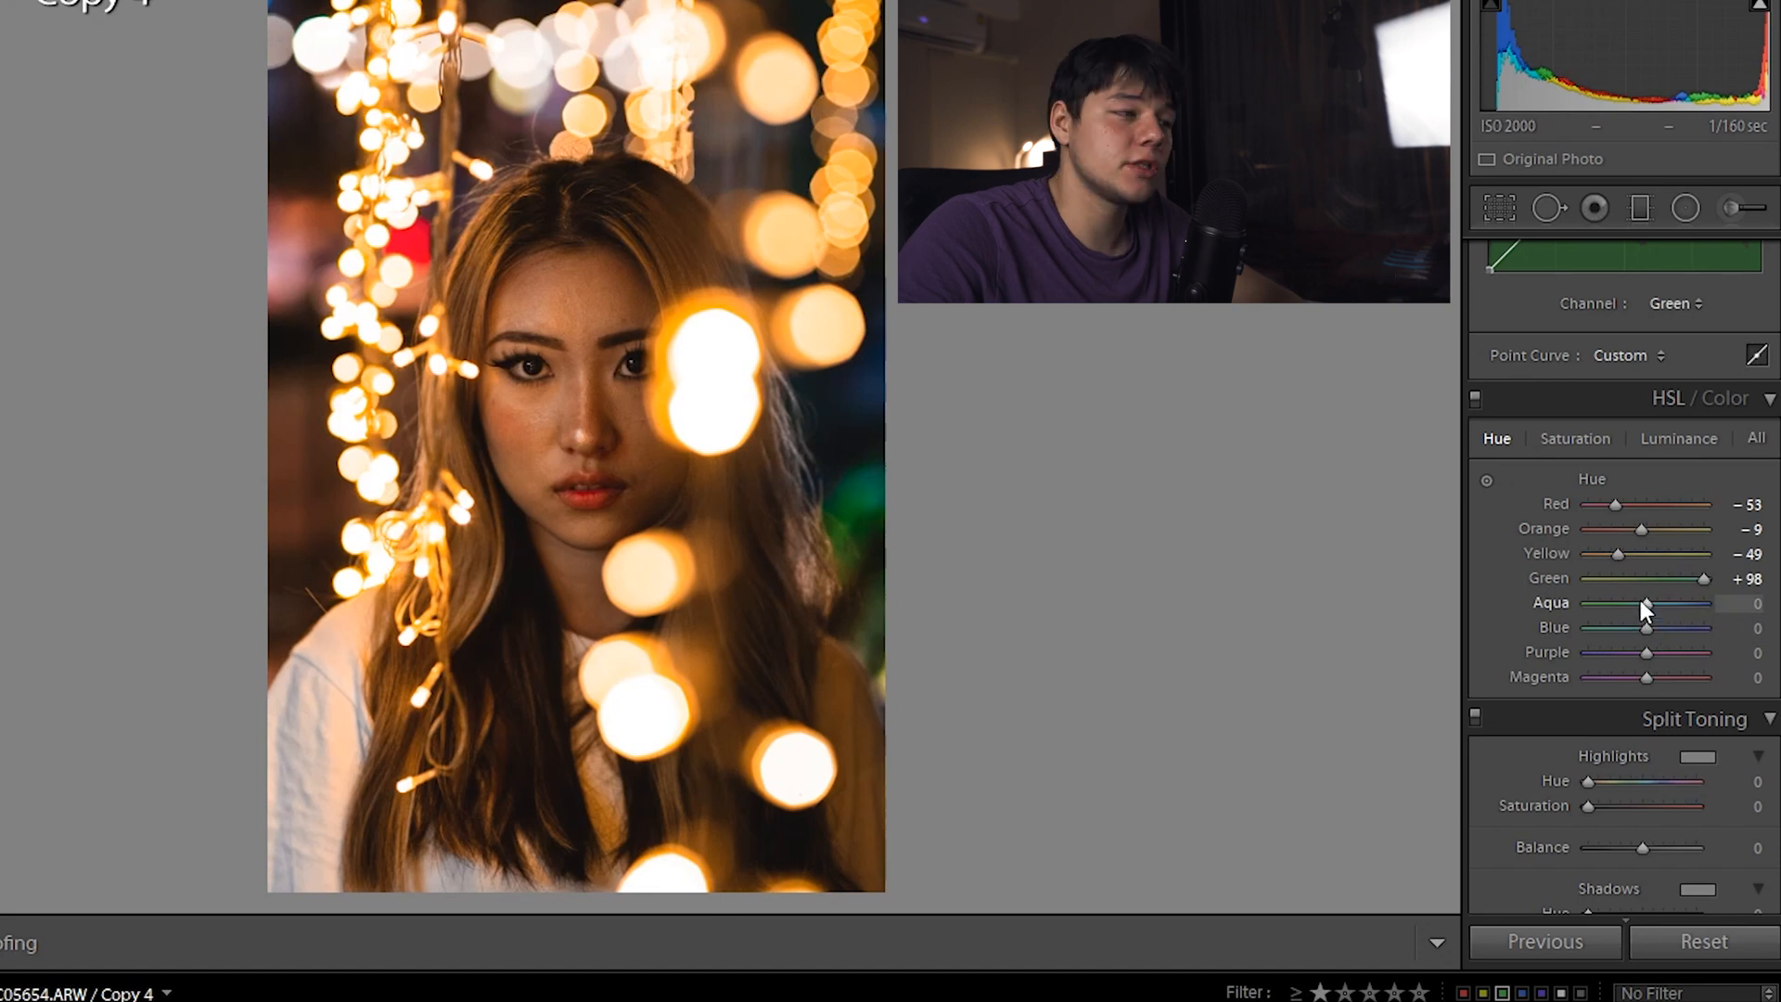
pyautogui.click(1577, 439)
pyautogui.moveTo(1648, 579); pyautogui.dragTo(1572, 567)
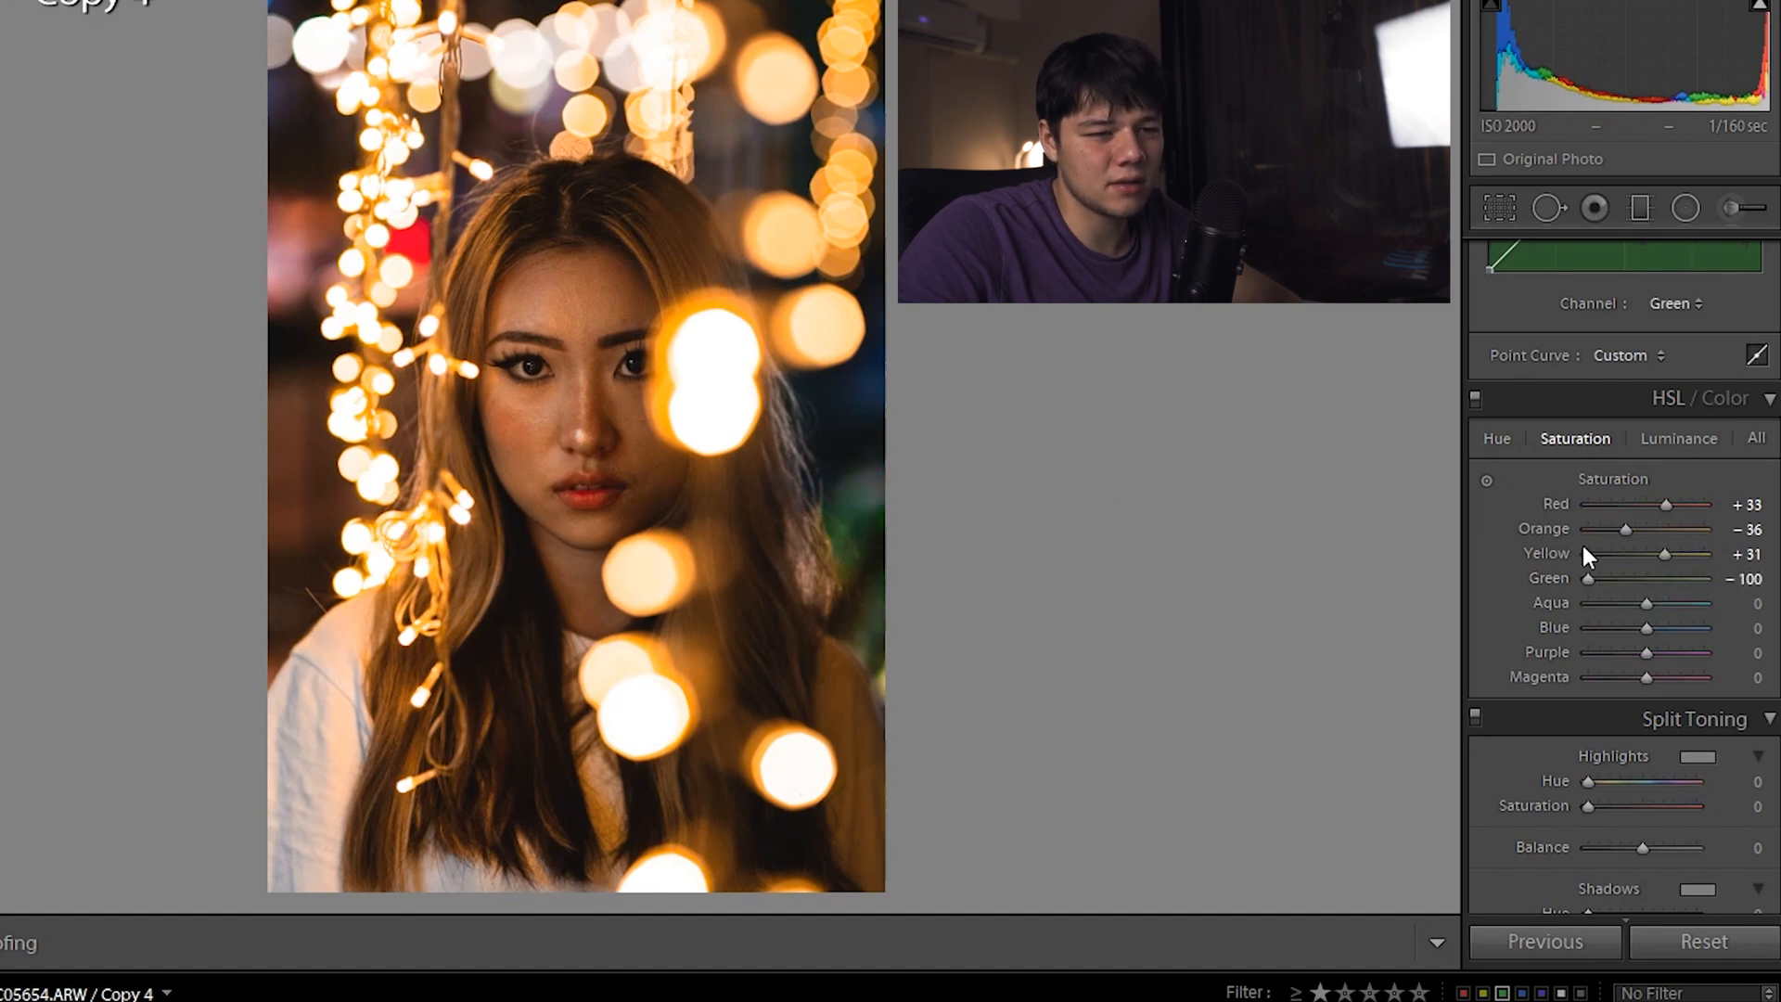
pyautogui.click(1675, 438)
pyautogui.moveTo(1653, 579)
pyautogui.mouseDown()
pyautogui.moveTo(1716, 575)
pyautogui.moveTo(1606, 568)
pyautogui.moveTo(1631, 565)
pyautogui.mouseUp()
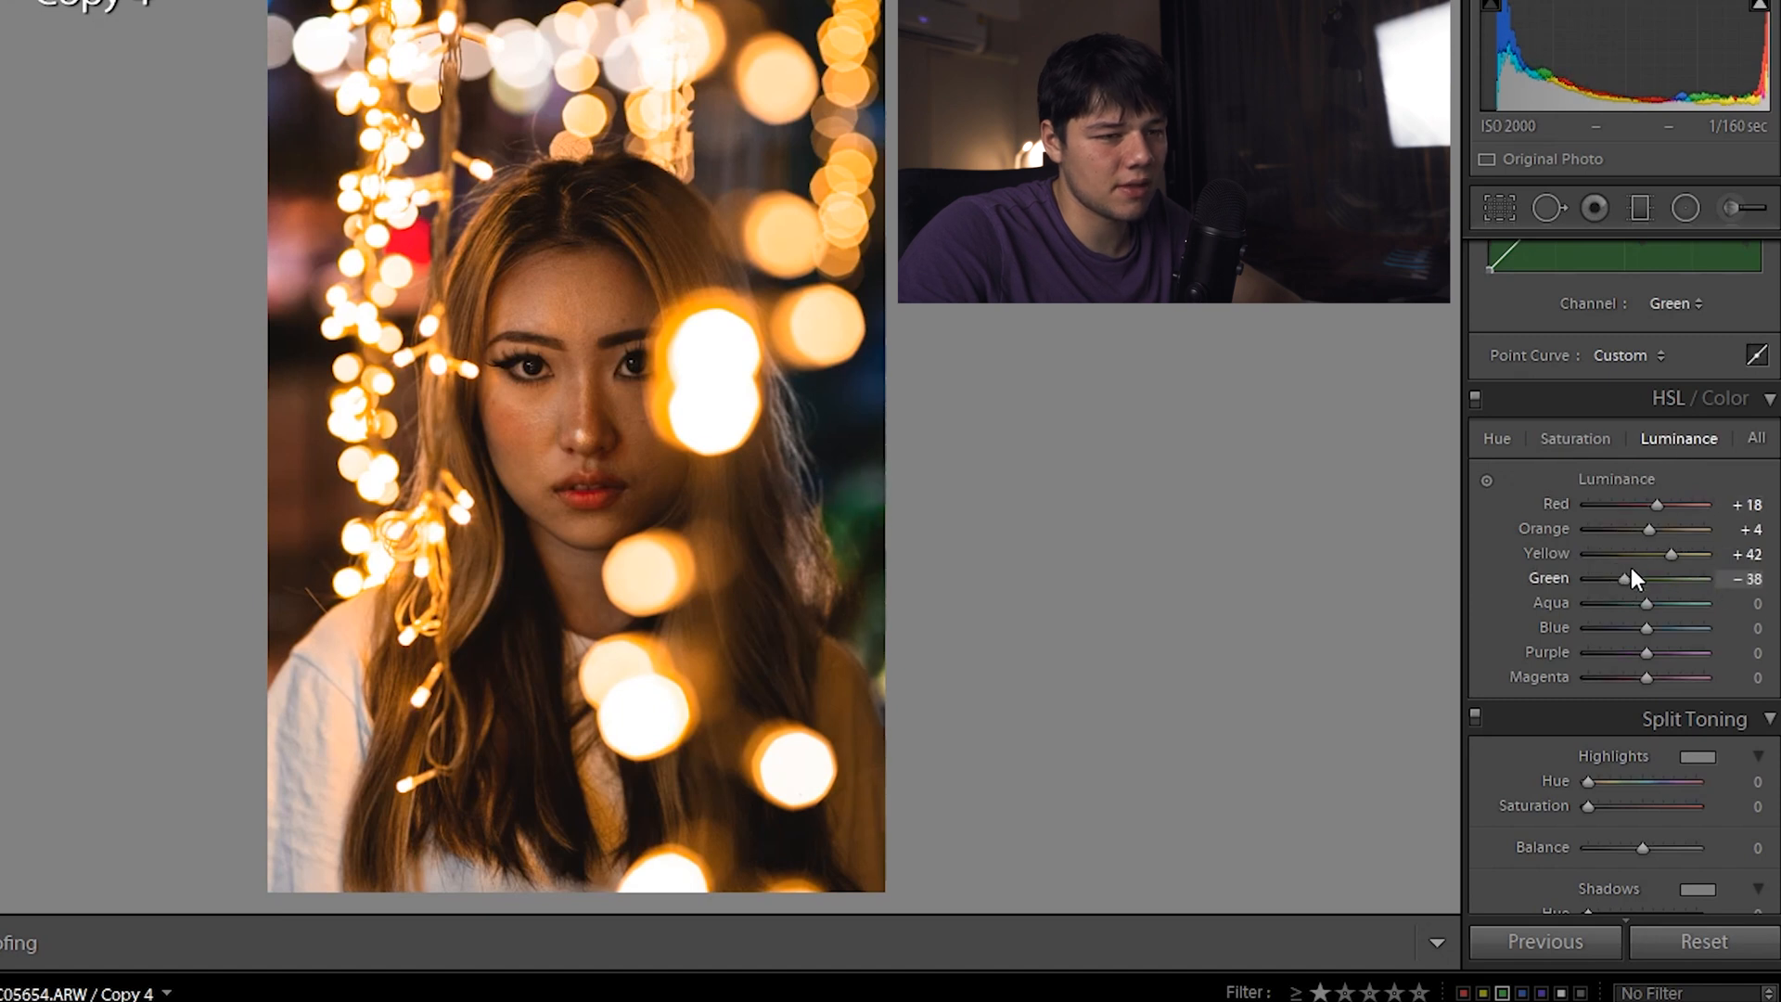
# Shift the blue hue to −33 and raise blue saturation to +78
pyautogui.click(1575, 437)
pyautogui.click(1495, 438)
pyautogui.moveTo(1634, 631); pyautogui.dragTo(1677, 627)
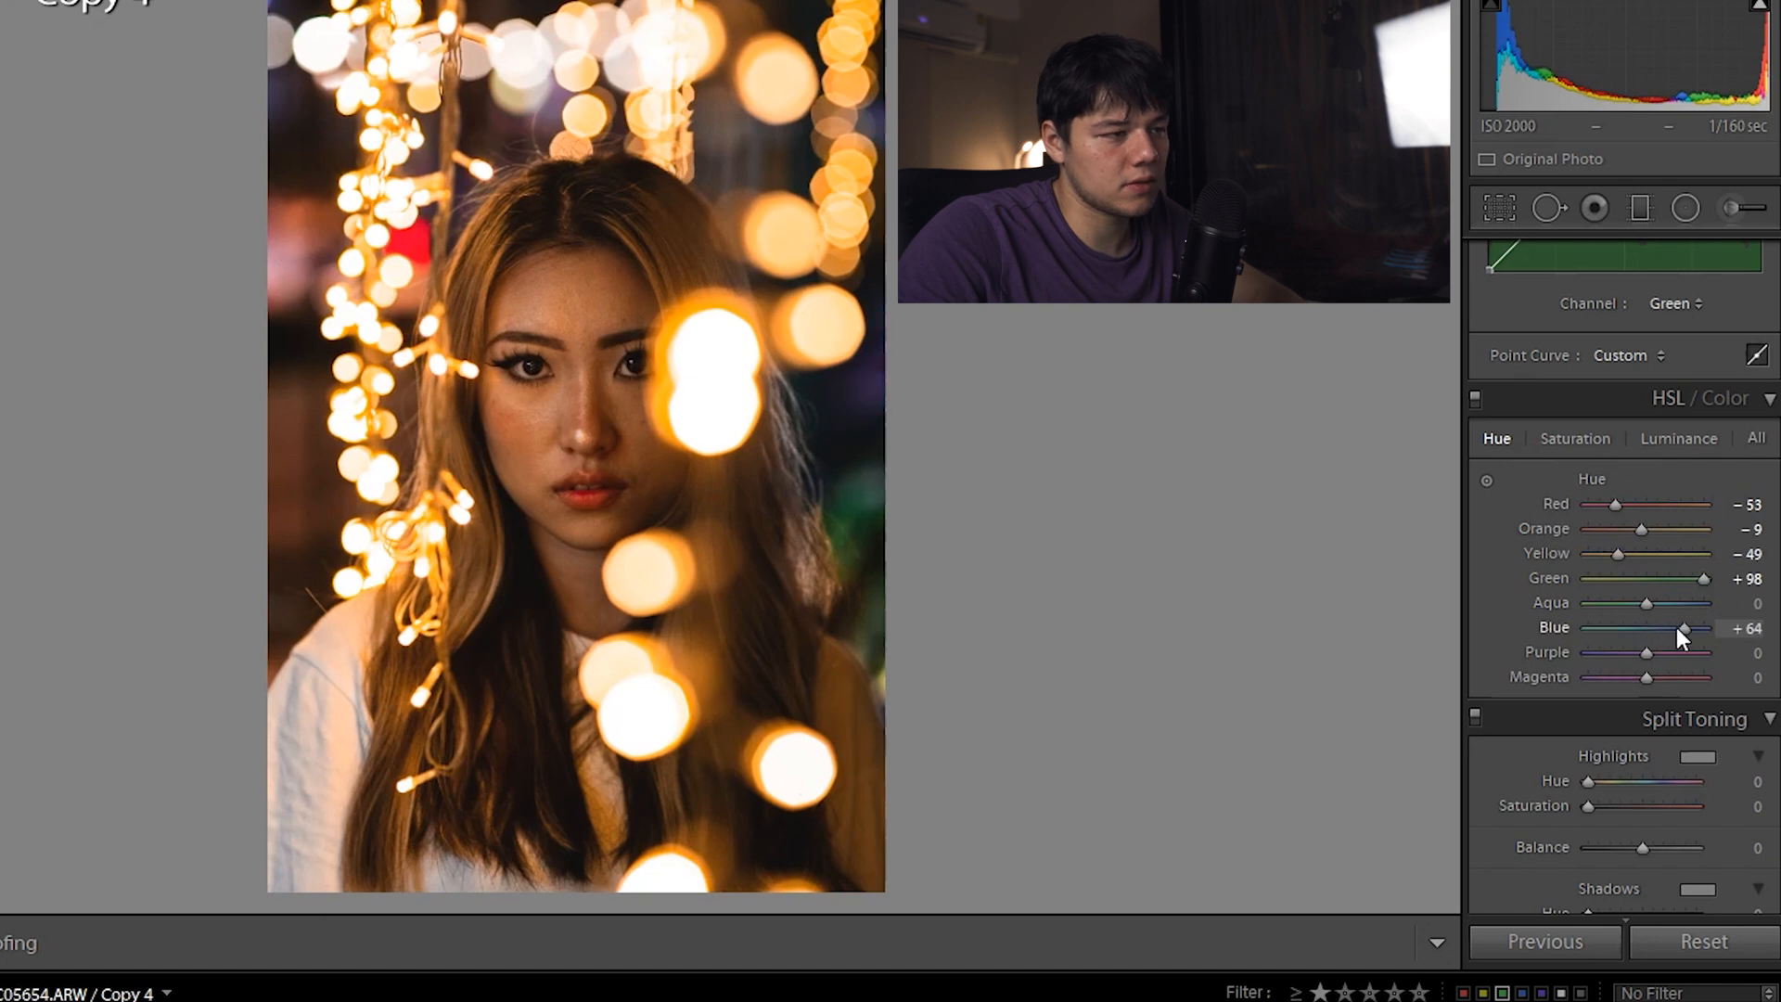
pyautogui.click(1575, 438)
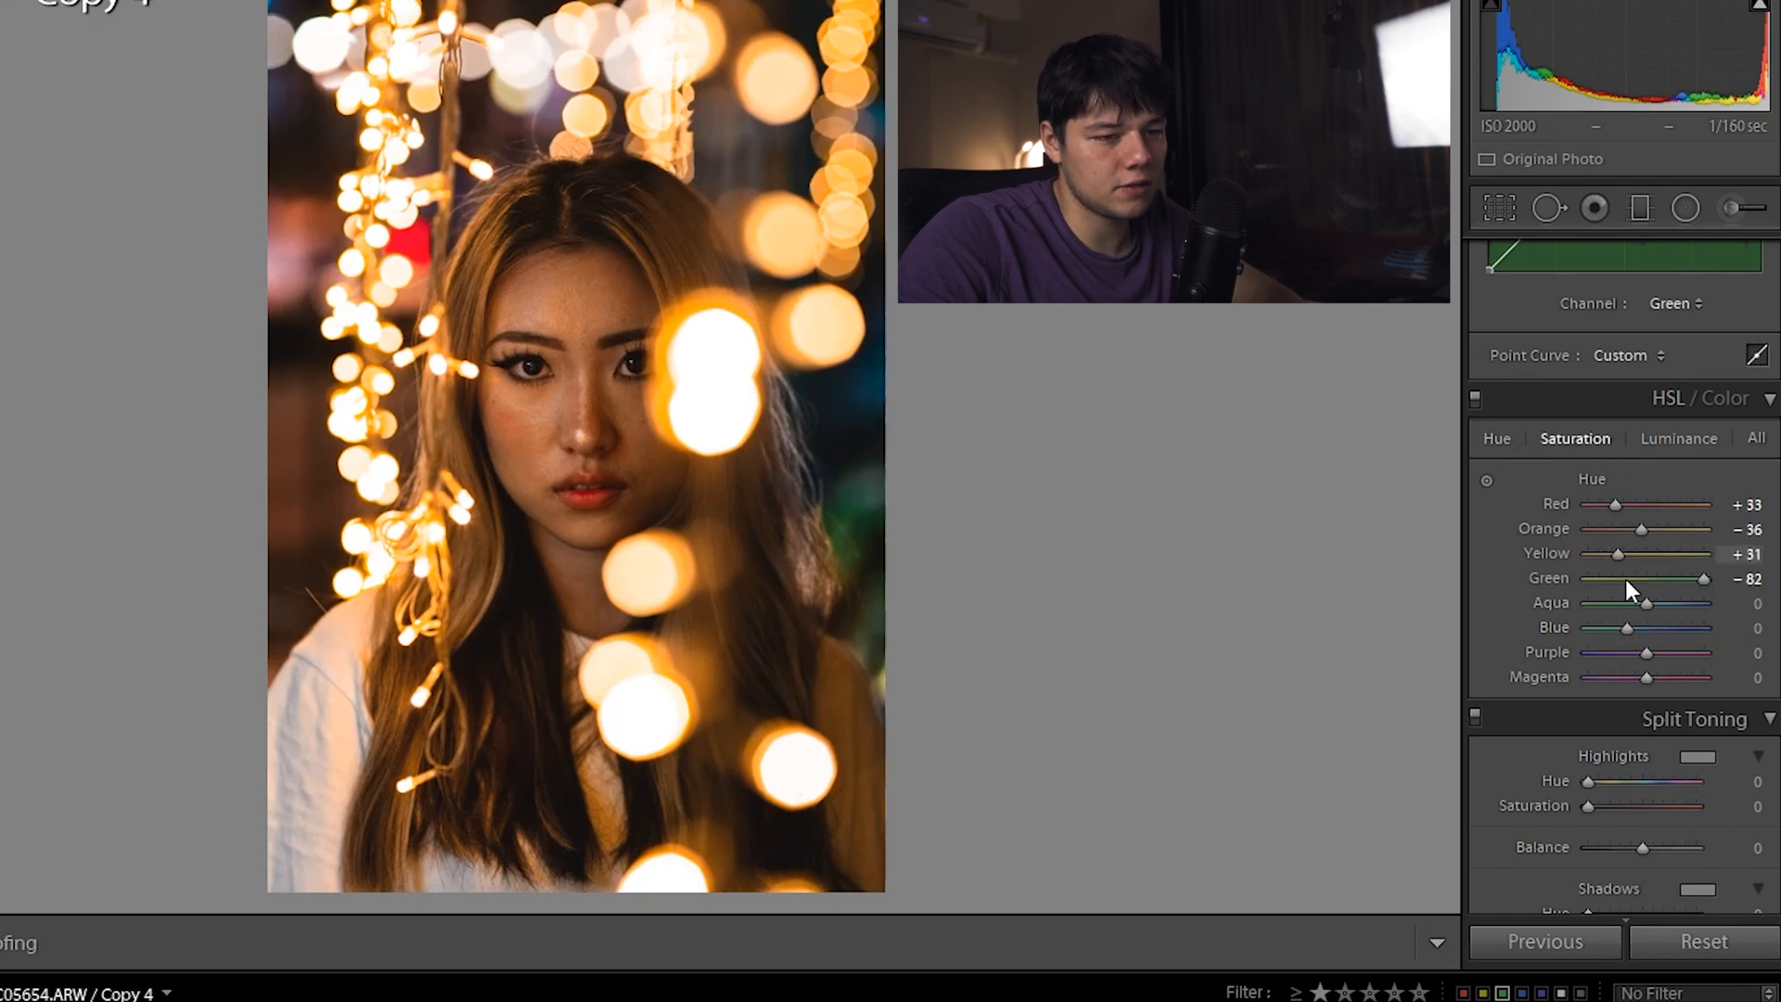
pyautogui.moveTo(1642, 626)
pyautogui.mouseDown()
pyautogui.moveTo(1722, 633)
pyautogui.moveTo(1673, 633)
pyautogui.mouseUp()
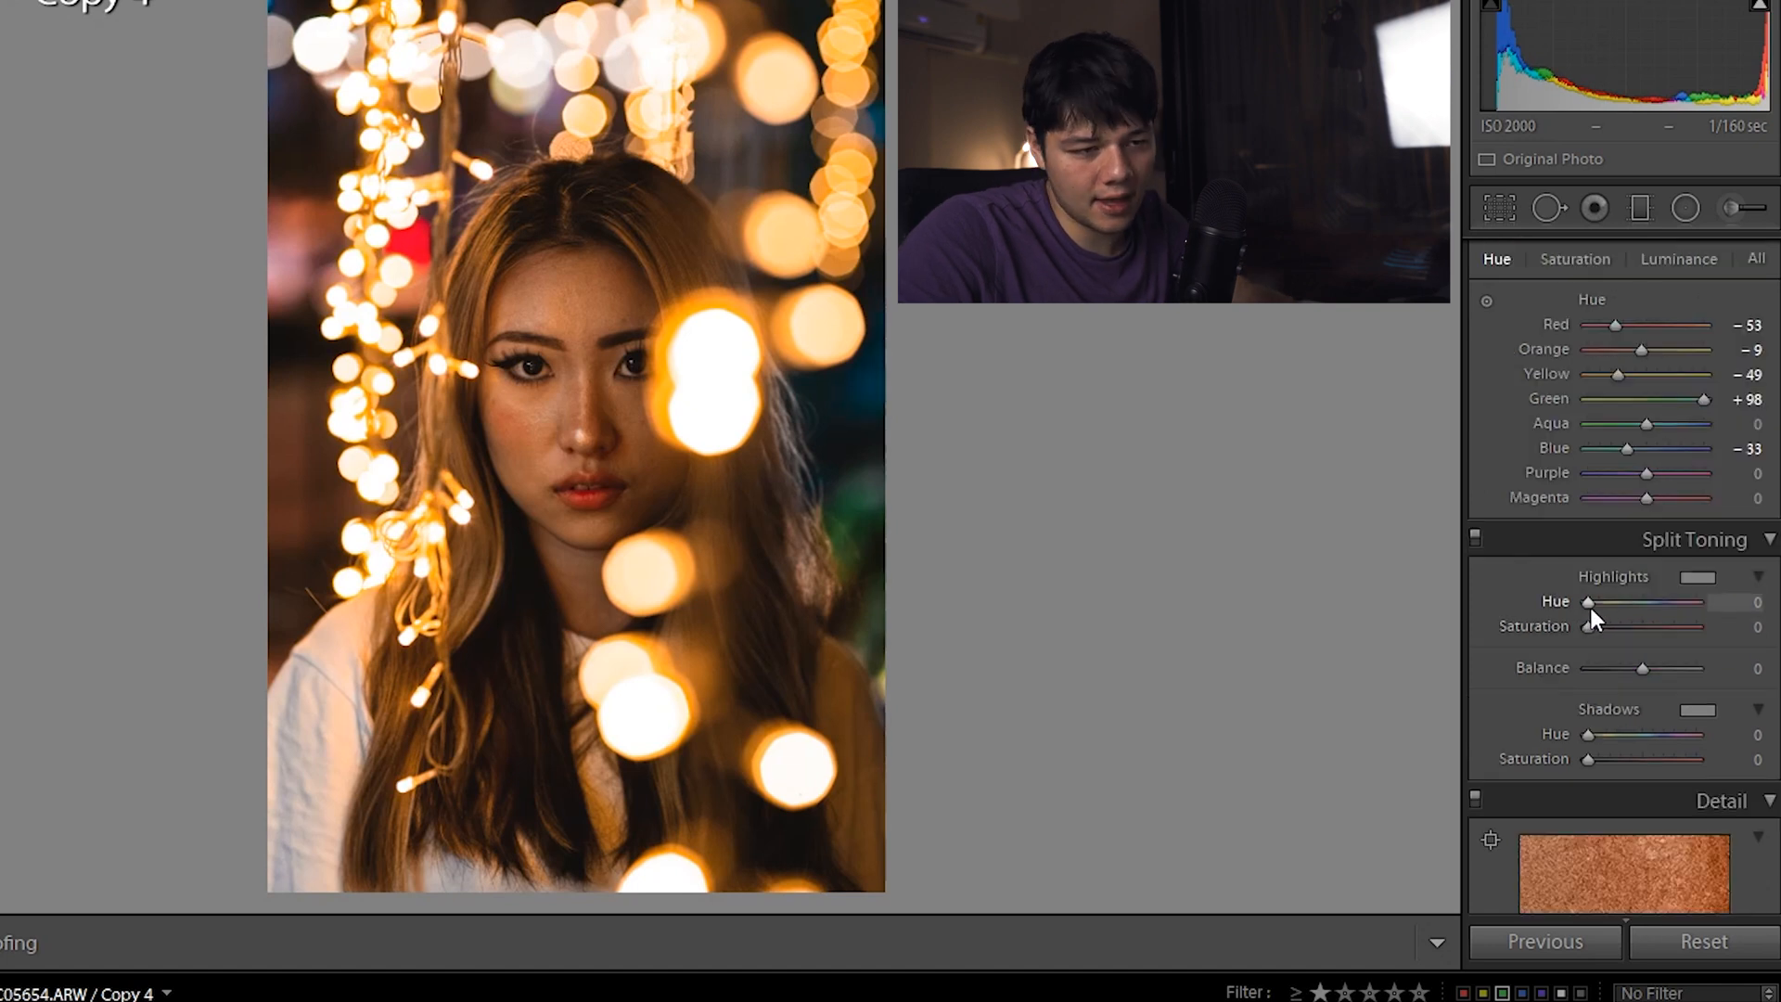
# Tint highlights blue at hue 236, saturation 12, and shadows at hue 249, saturation 7
pyautogui.moveTo(1589, 608)
pyautogui.mouseDown()
pyautogui.moveTo(1660, 604)
pyautogui.moveTo(1662, 626)
pyautogui.moveTo(1599, 627)
pyautogui.mouseUp()
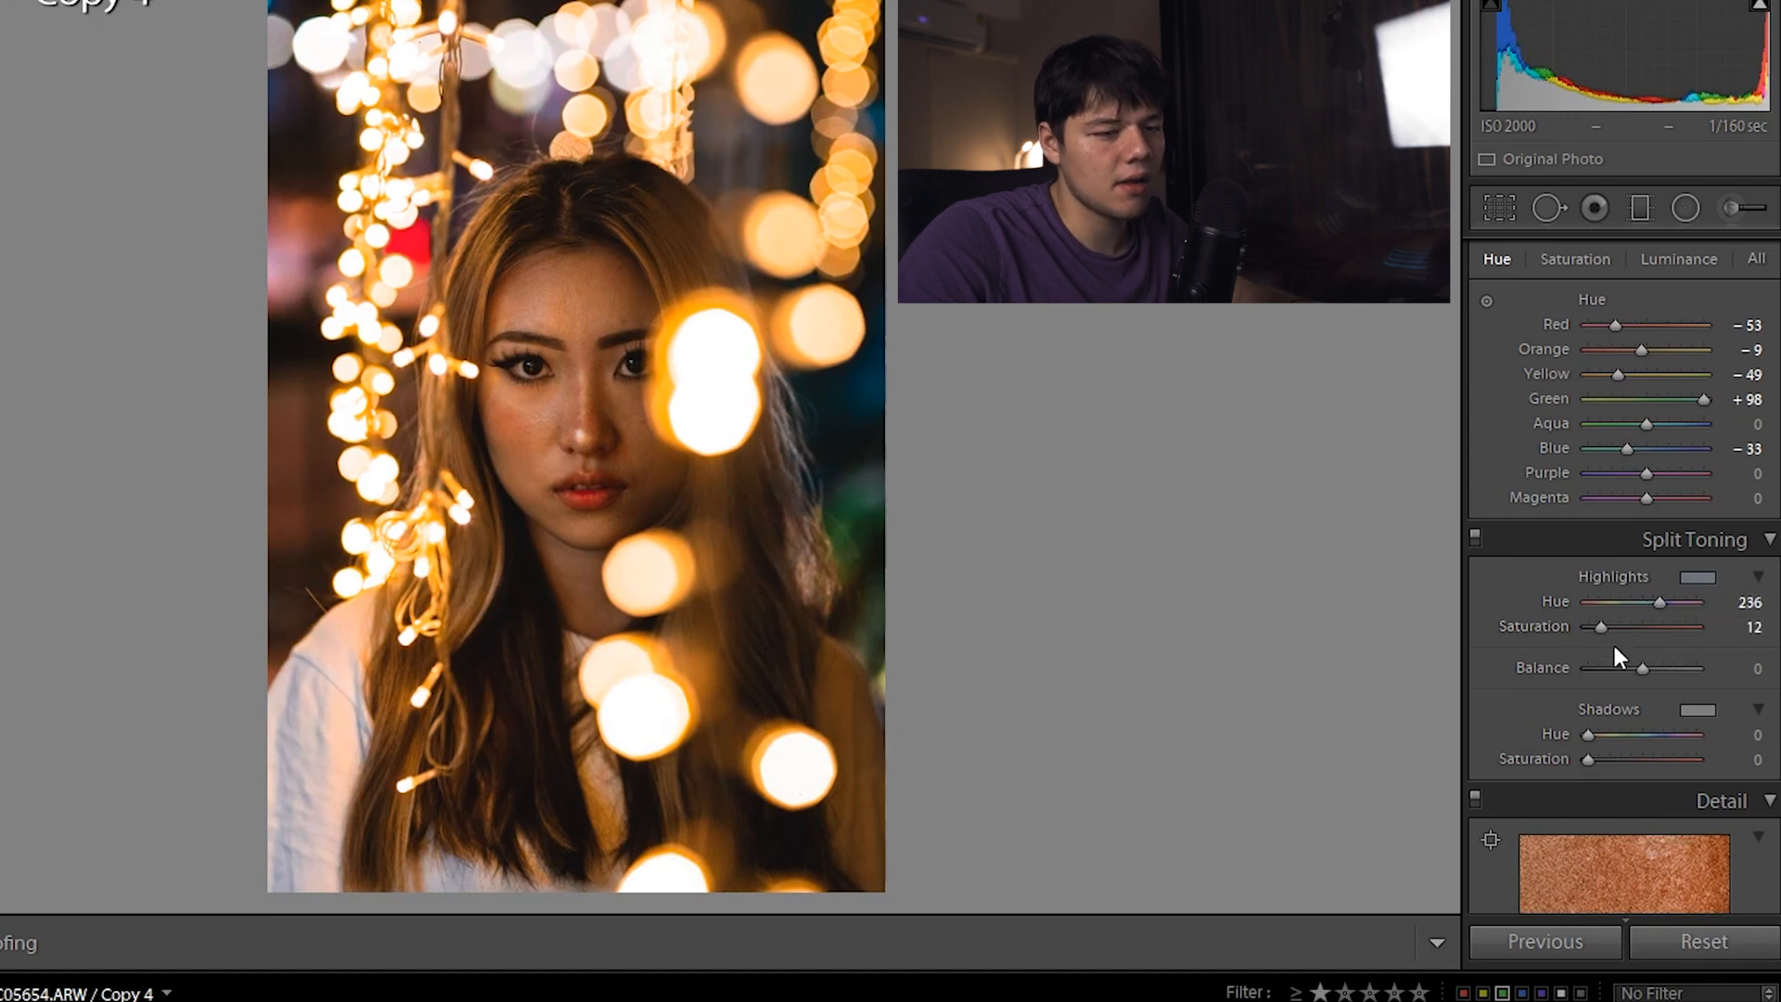
pyautogui.moveTo(1587, 734); pyautogui.dragTo(1663, 731)
pyautogui.click(1596, 759)
pyautogui.scroll(-2, 1518, 672)
pyautogui.scroll(-4, 1517, 671)
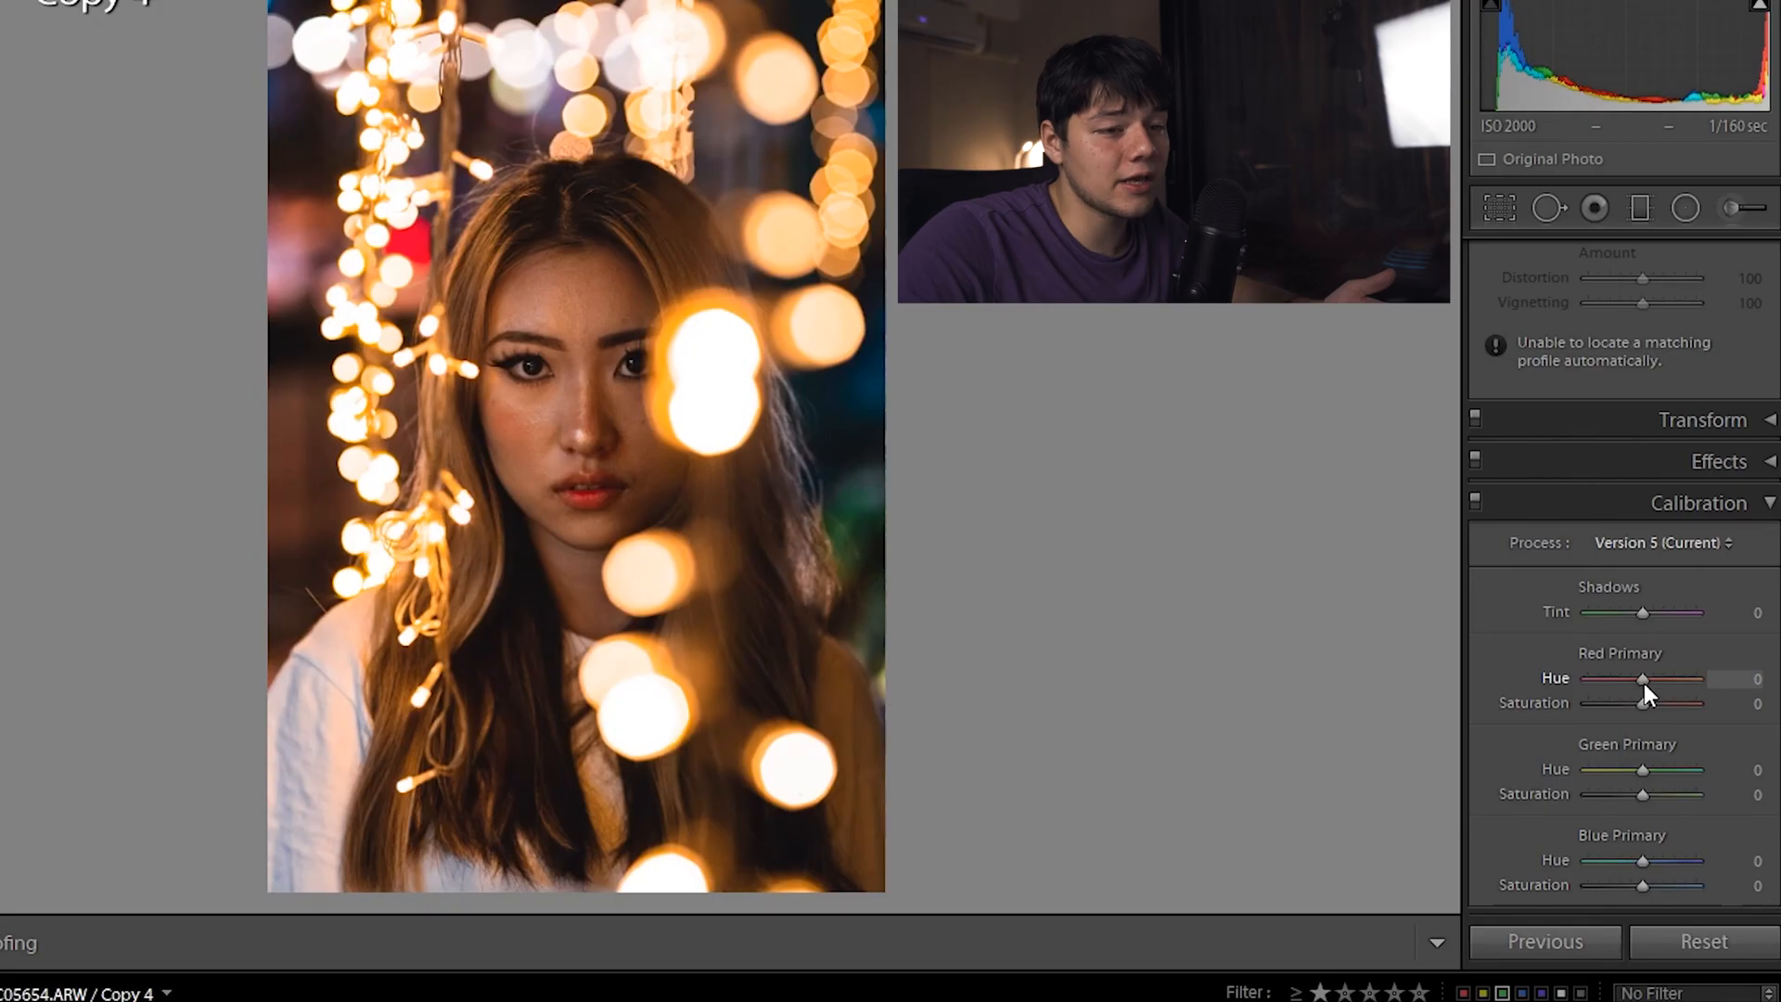
# Set Red Primary Hue +29, Green Primary Hue +31 and Blue Primary Hue −29
pyautogui.moveTo(1643, 682); pyautogui.dragTo(1661, 679)
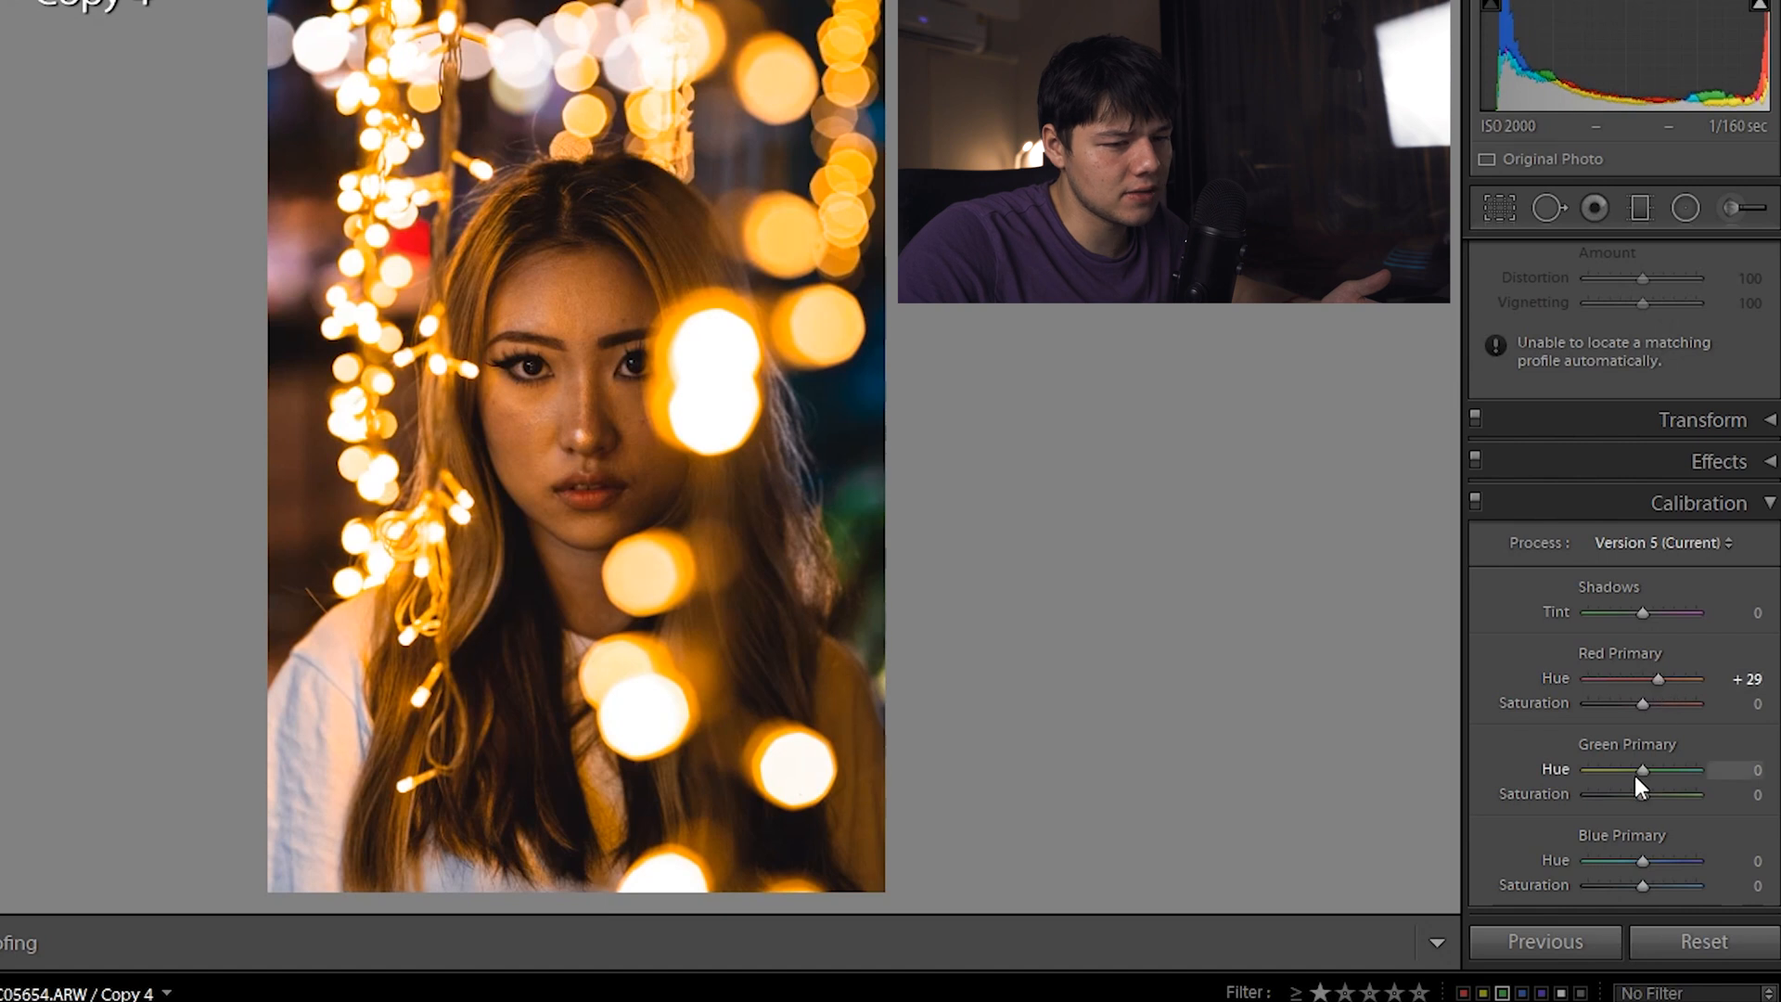
pyautogui.moveTo(1643, 770); pyautogui.dragTo(1658, 770)
pyautogui.moveTo(1641, 861); pyautogui.dragTo(1626, 859)
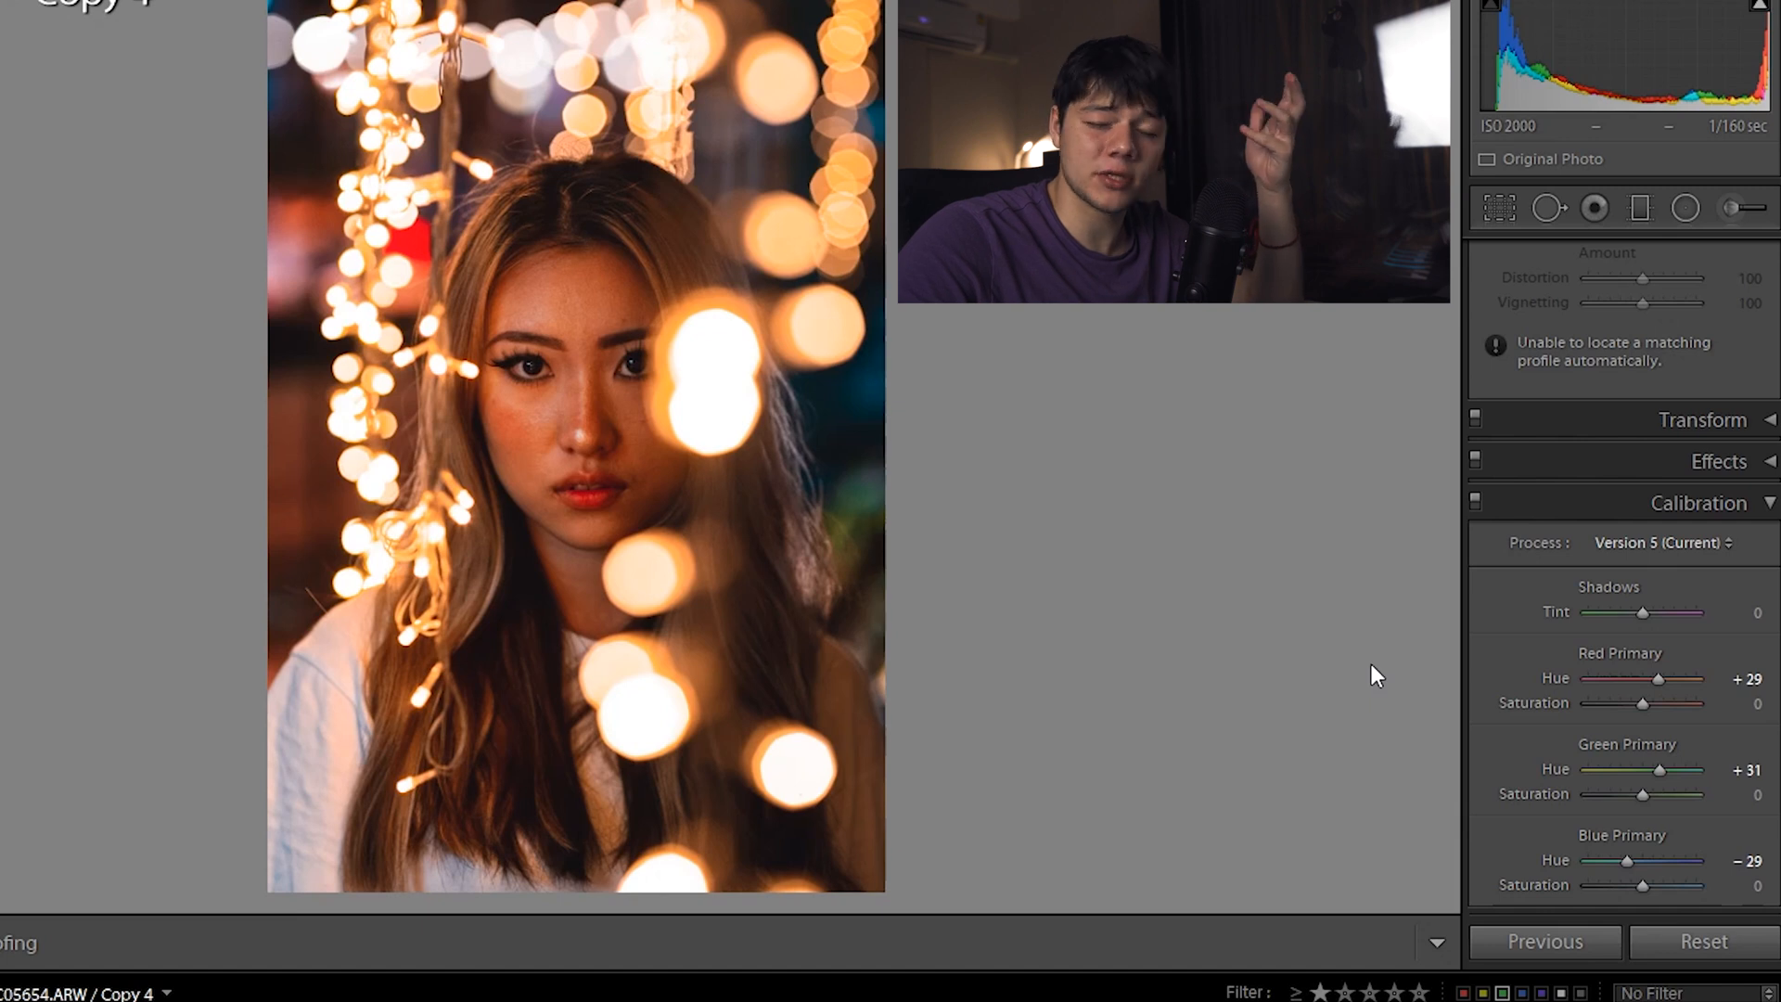
pyautogui.scroll(15, 1554, 678)
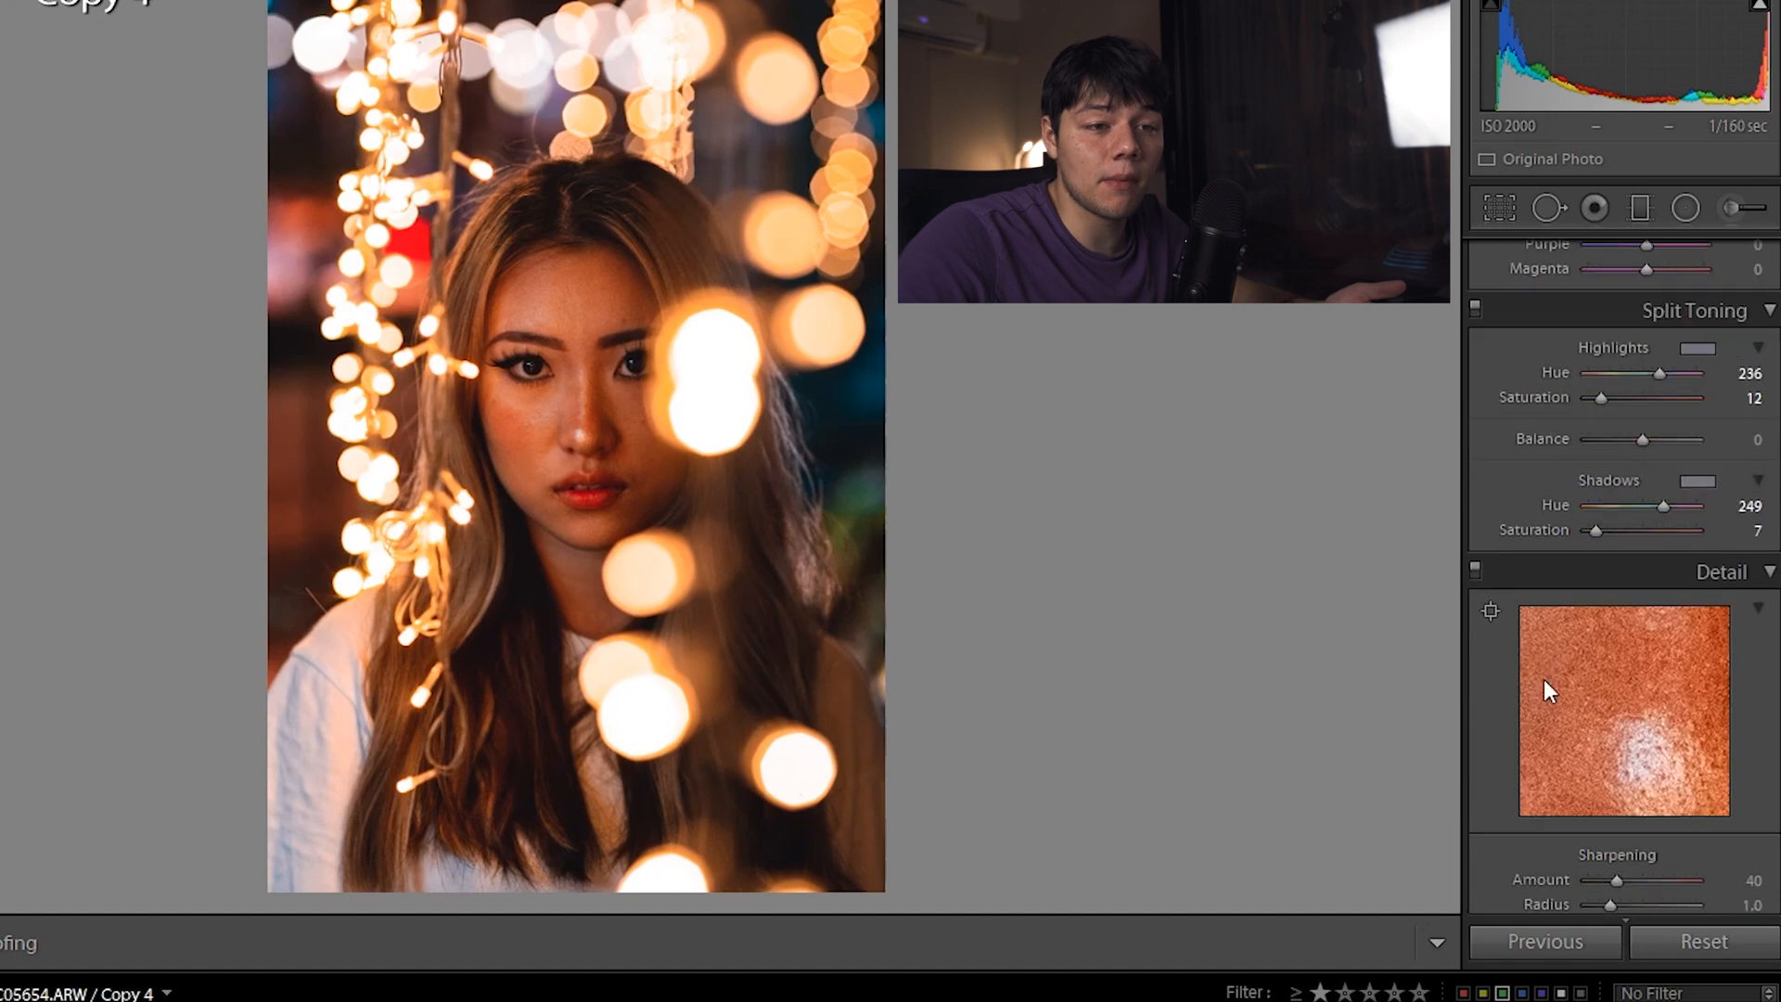
# Raise split-toning highlight saturation to 14 and shadow saturation to 8
pyautogui.moveTo(1597, 400); pyautogui.dragTo(1601, 401)
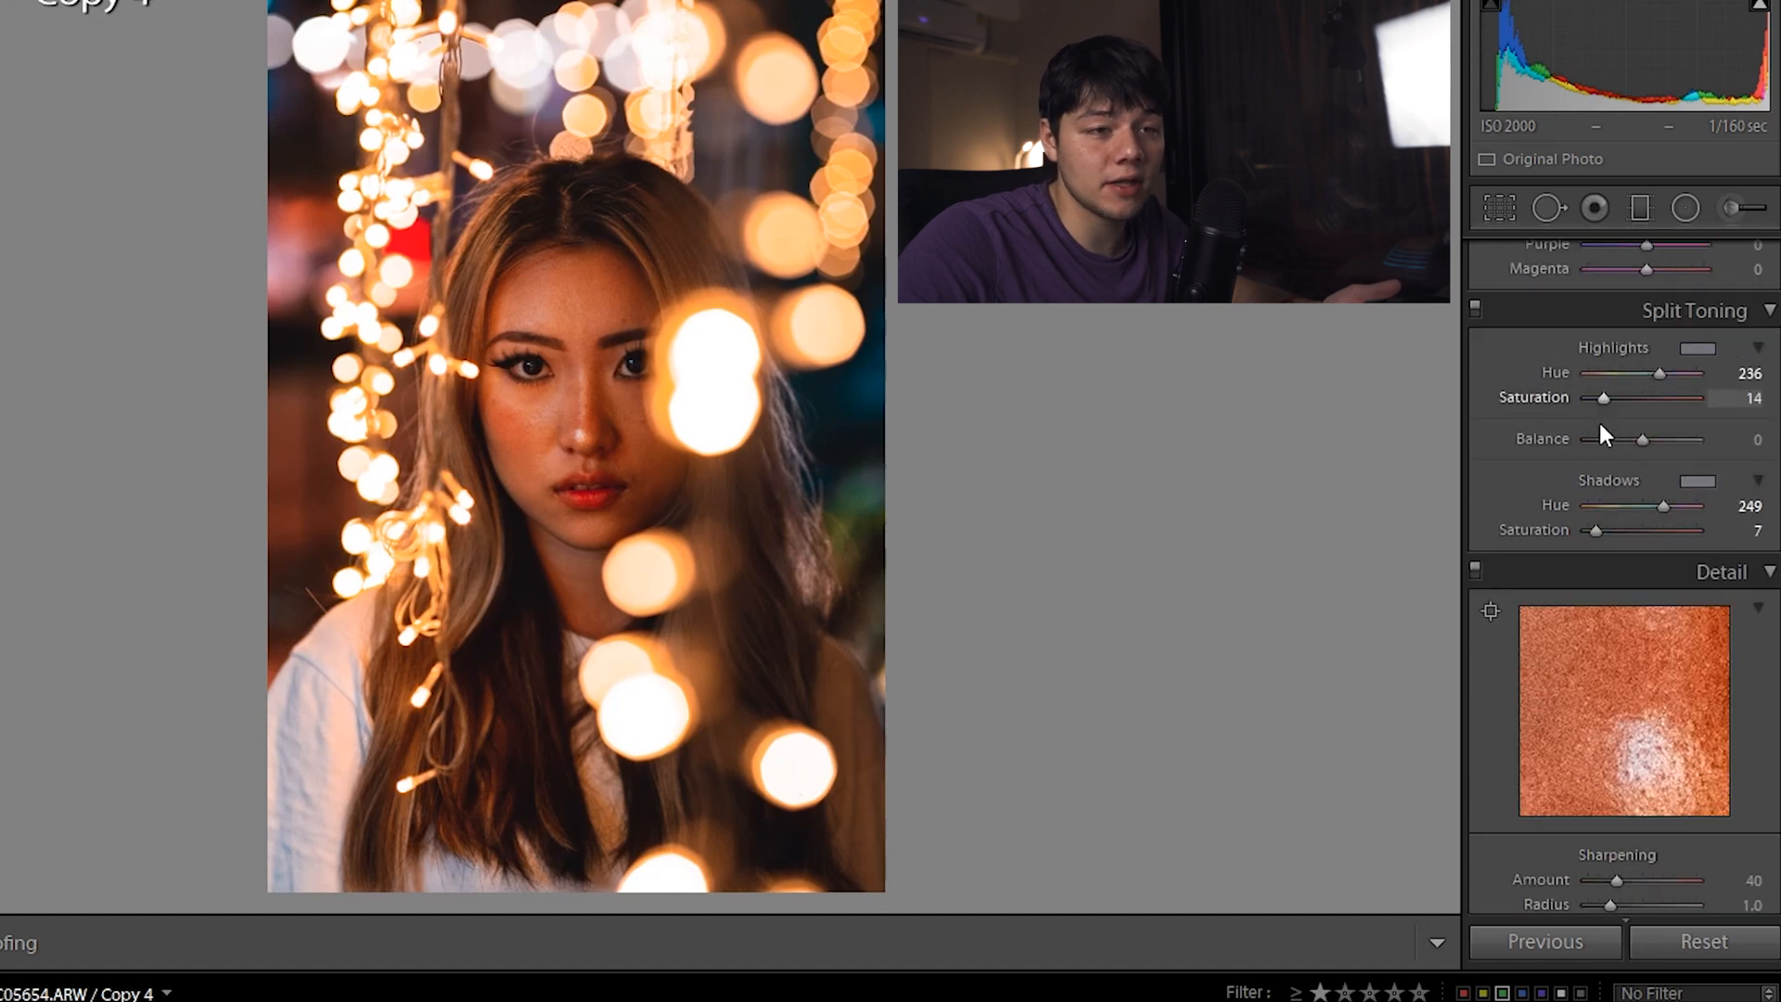
pyautogui.moveTo(1594, 531); pyautogui.dragTo(1595, 531)
pyautogui.scroll(-6, 1545, 555)
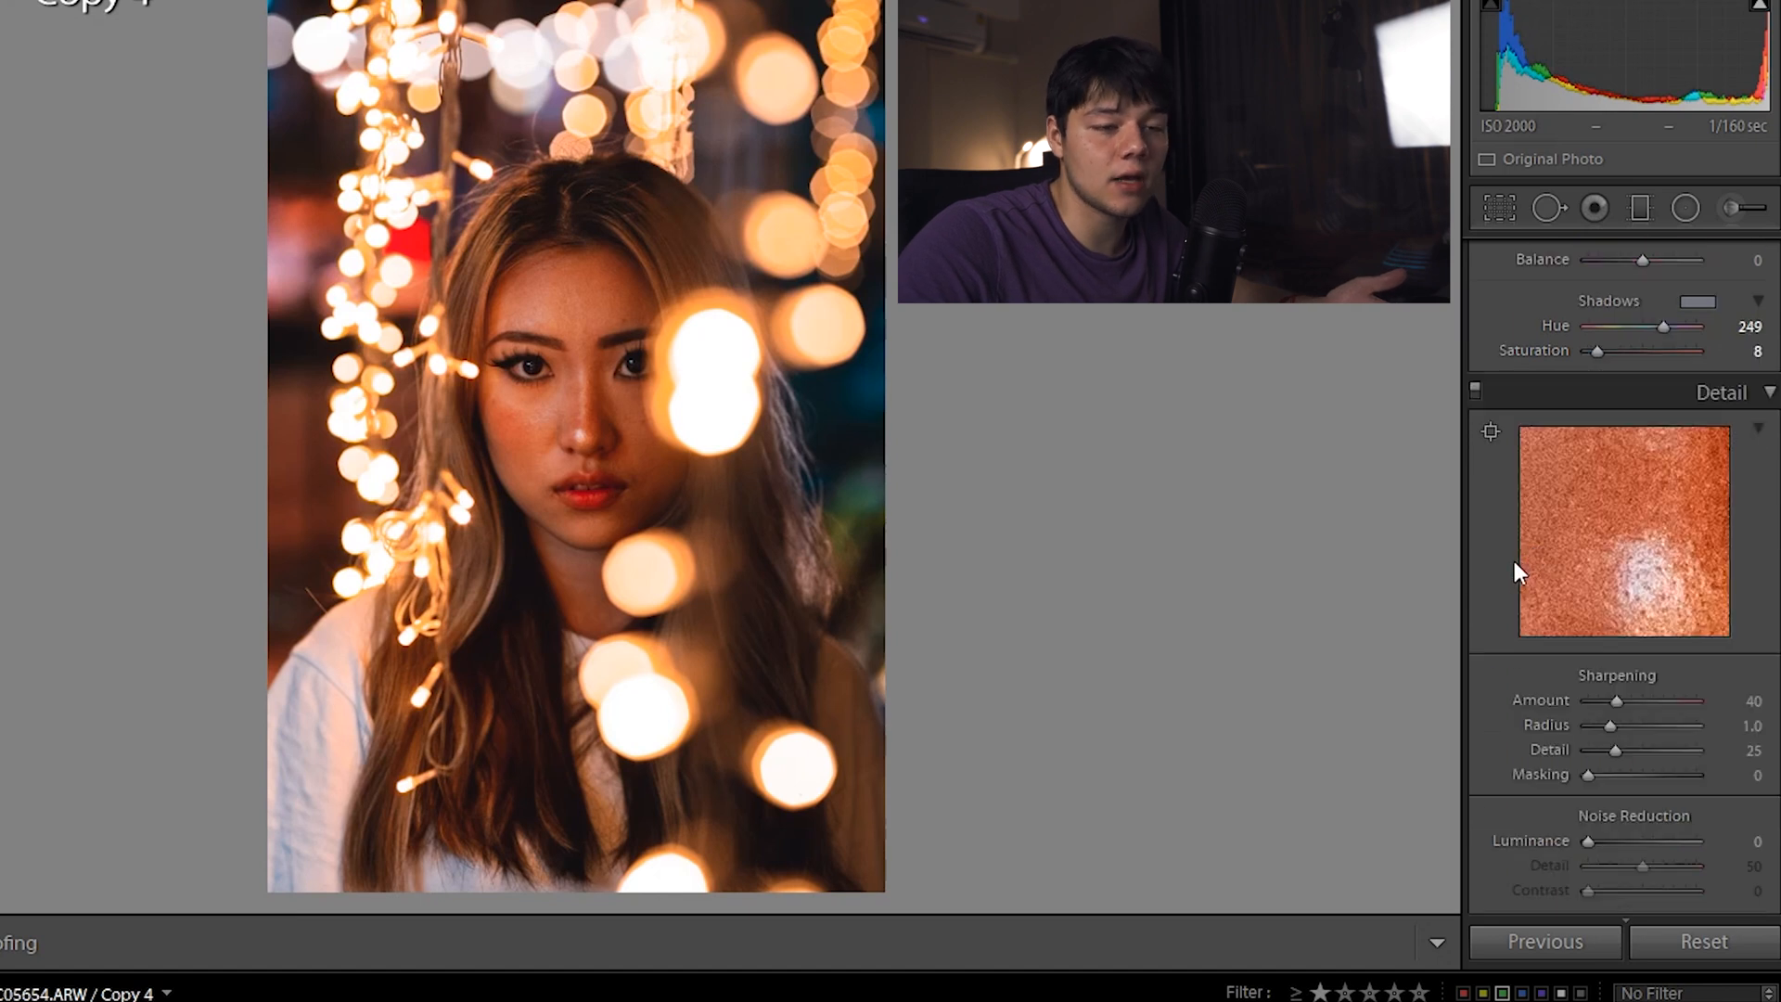
# Shift the HSL red hue from −53 toward +7
pyautogui.scroll(4, 1504, 531)
pyautogui.scroll(3, 1504, 531)
pyautogui.scroll(-6, 1505, 531)
pyautogui.scroll(-3, 1504, 533)
pyautogui.scroll(6, 1499, 534)
pyautogui.scroll(-2, 1501, 542)
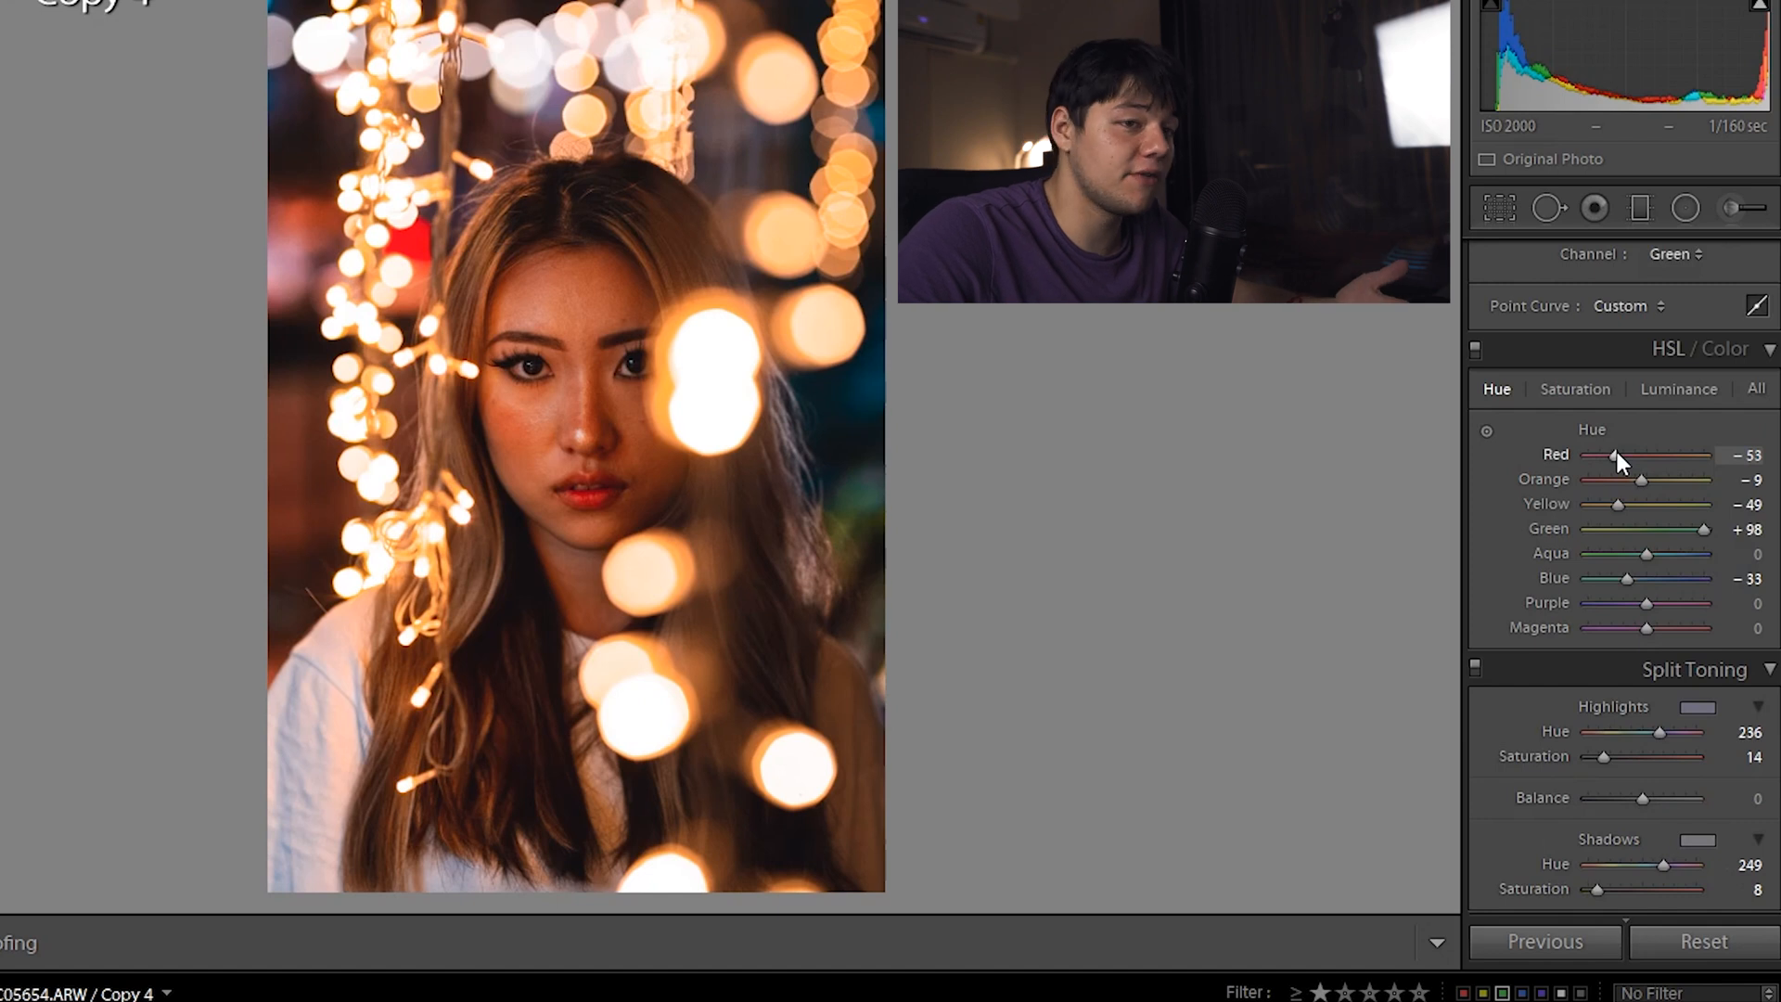
pyautogui.moveTo(1615, 455)
pyautogui.mouseDown()
pyautogui.moveTo(1664, 460)
pyautogui.moveTo(1640, 459)
pyautogui.mouseUp()
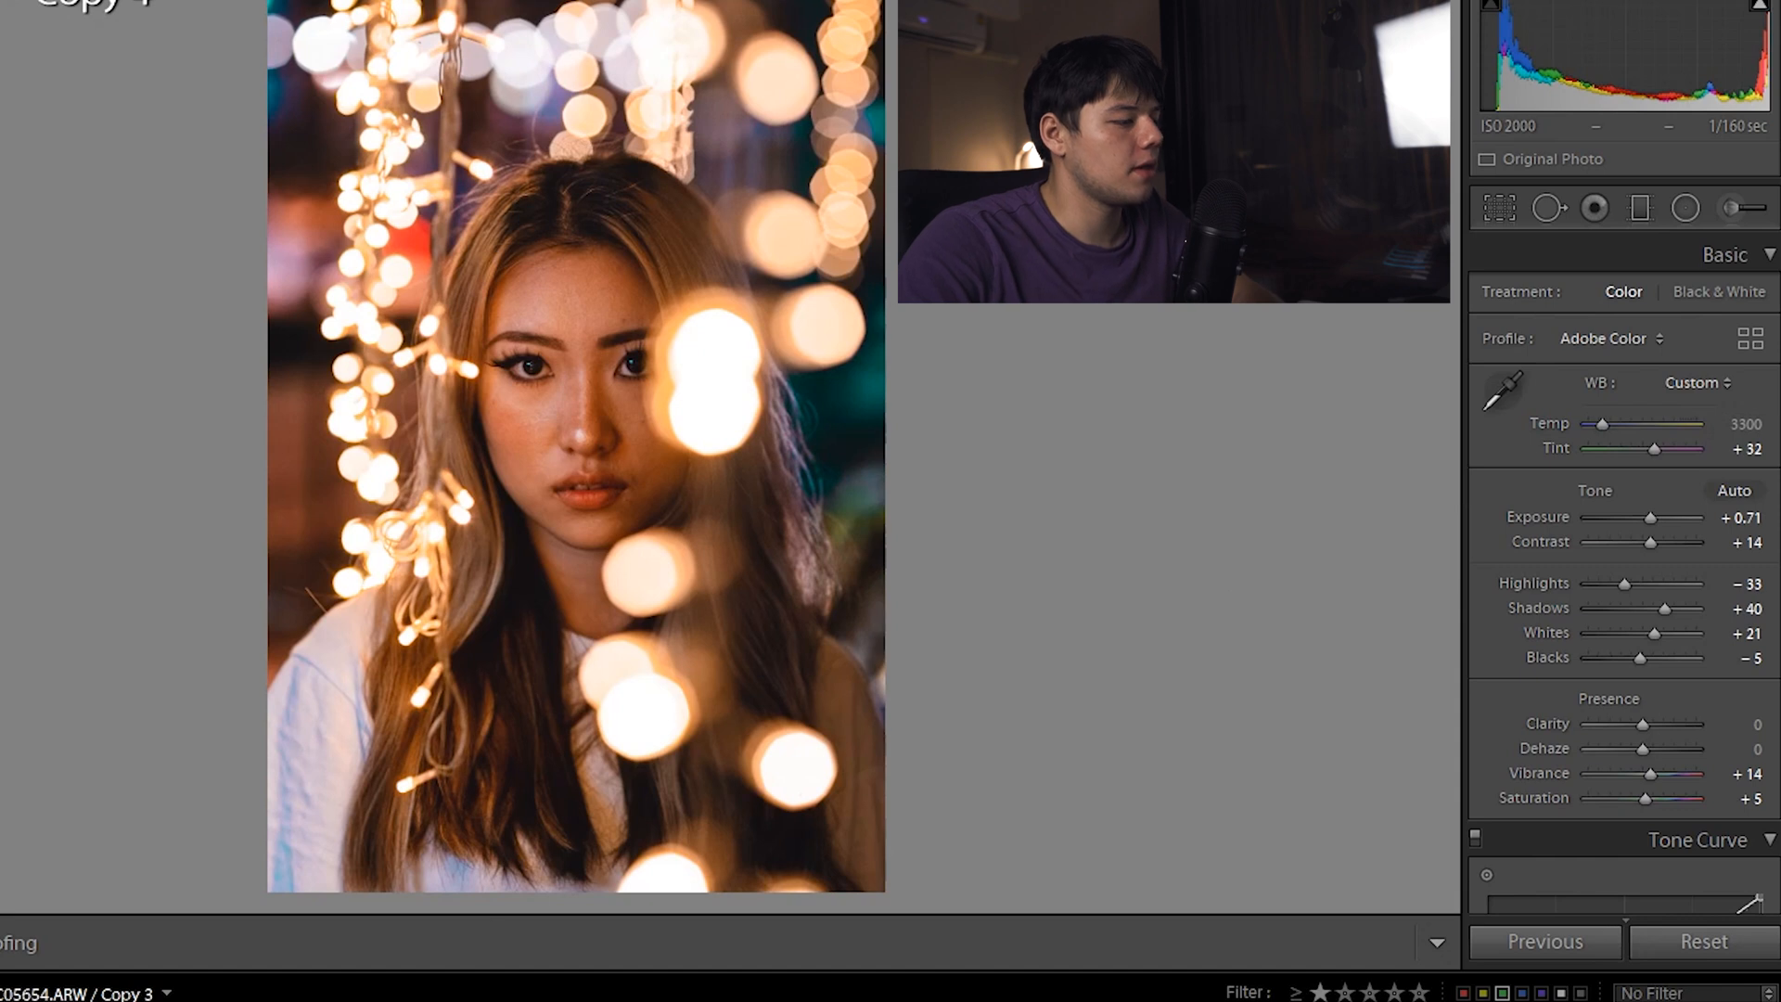
# Compare with virtual copy Copy 3, then return to Copy 4 and scroll back to Basic
pyautogui.press('Left')
pyautogui.press('Right')
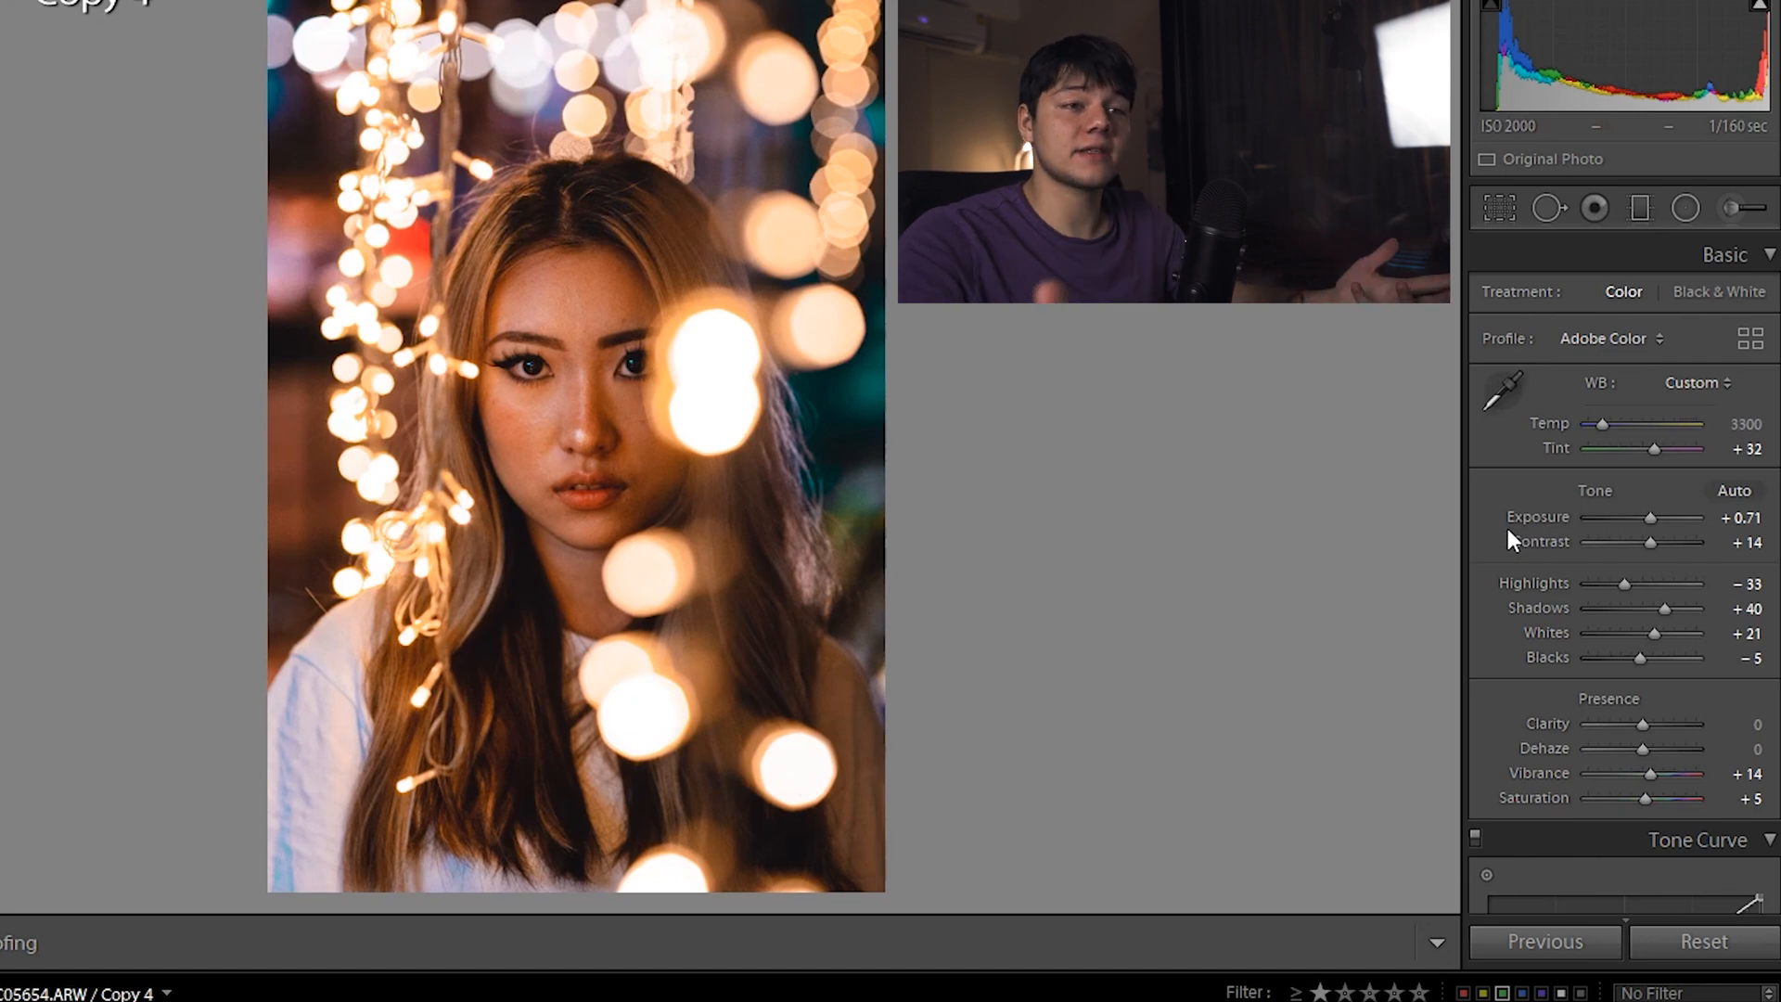
pyautogui.scroll(-4, 1504, 469)
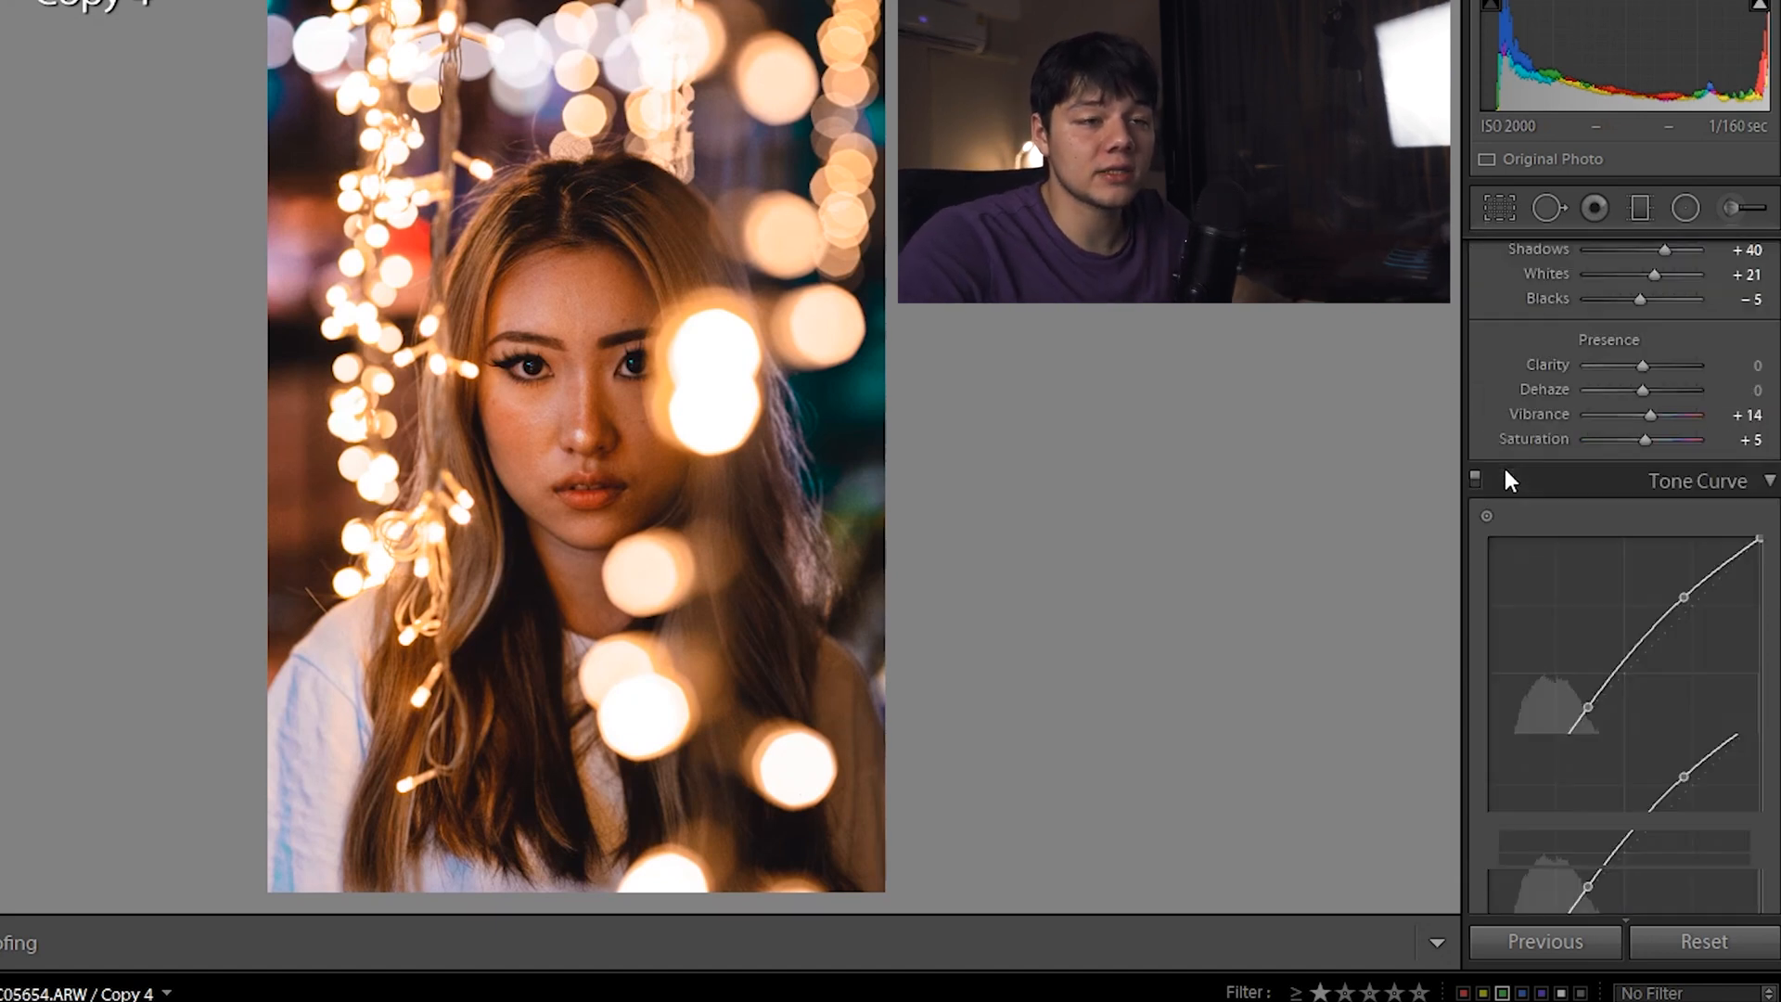
pyautogui.scroll(4, 1505, 469)
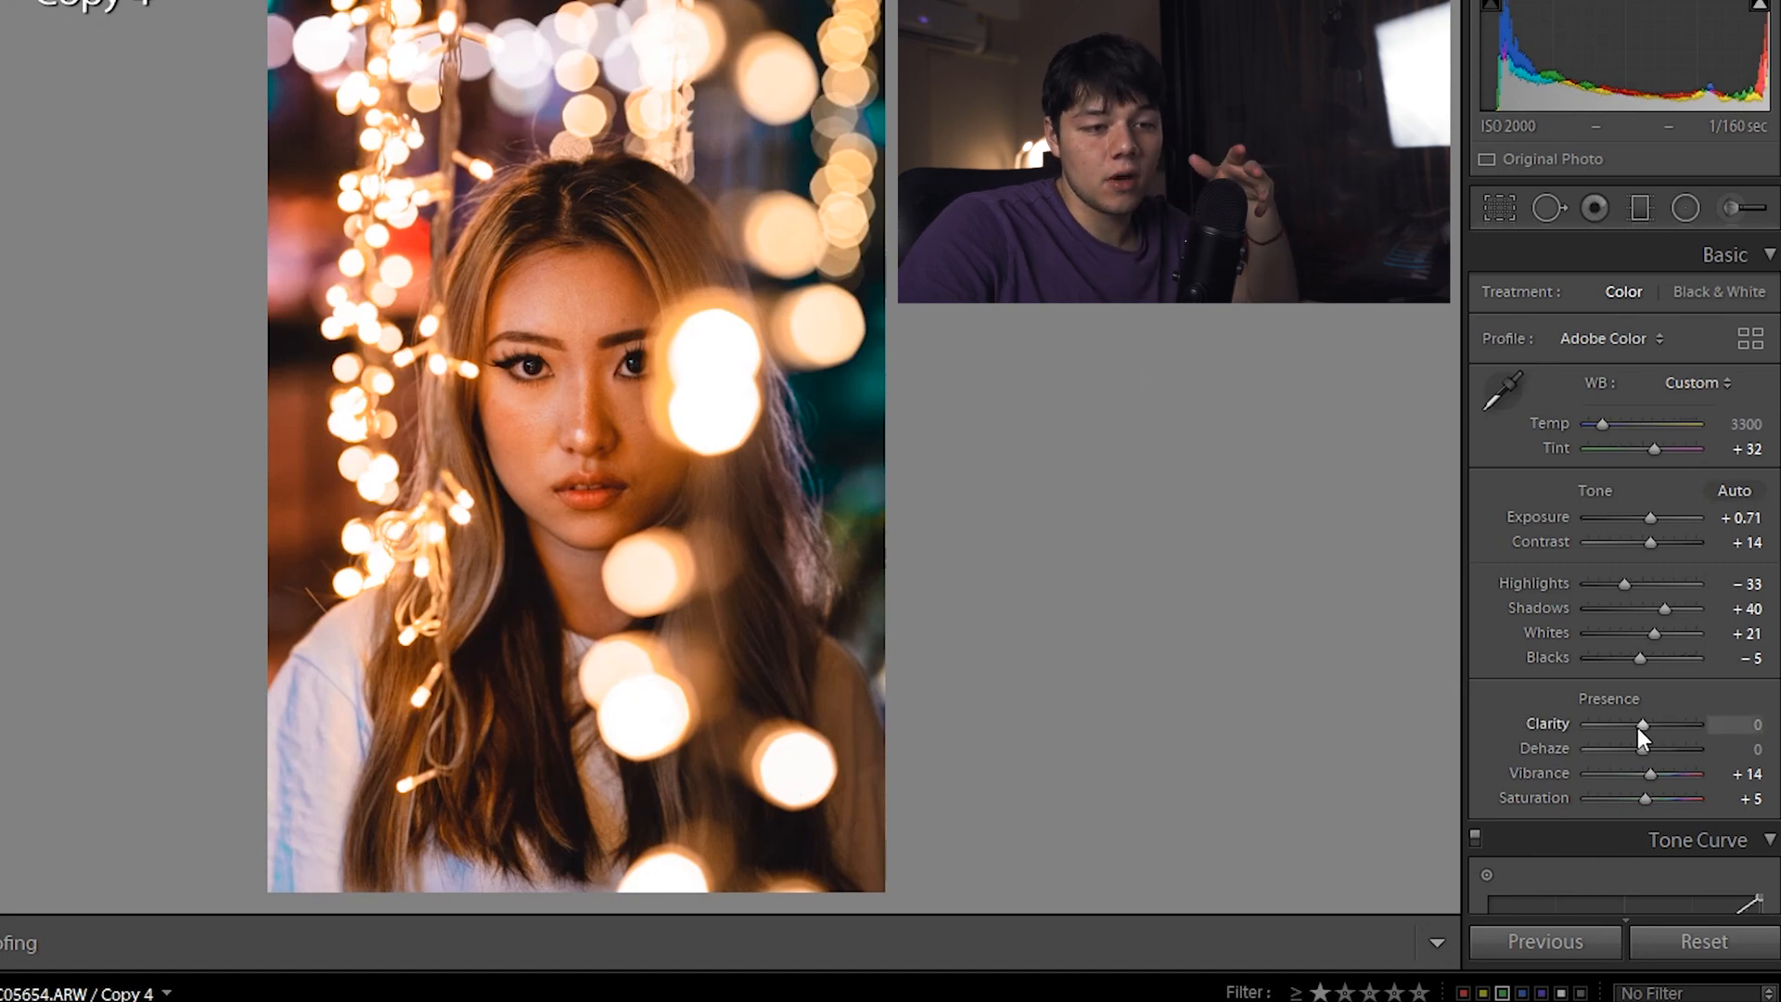
# Test Clarity at its extremes, inspect face detail zoomed in, then set Clarity to −79
pyautogui.moveTo(1638, 727); pyautogui.dragTo(1419, 699)
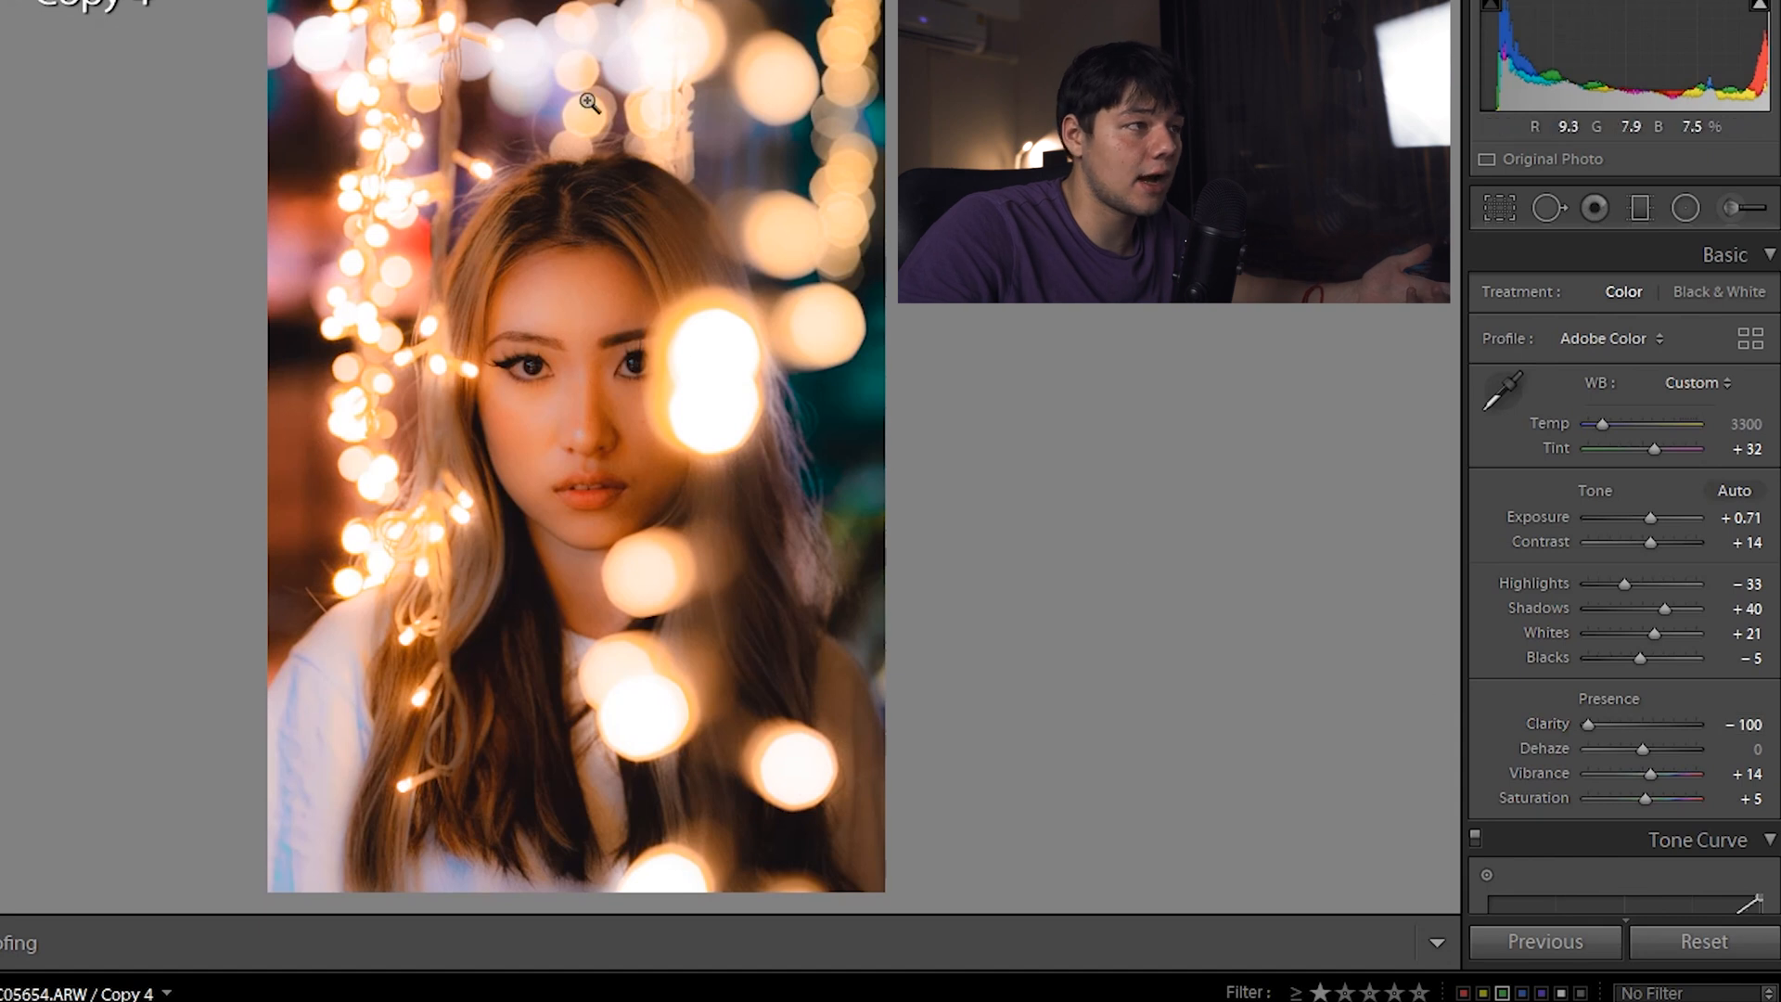
pyautogui.moveTo(484, 308); pyautogui.dragTo(765, 540)
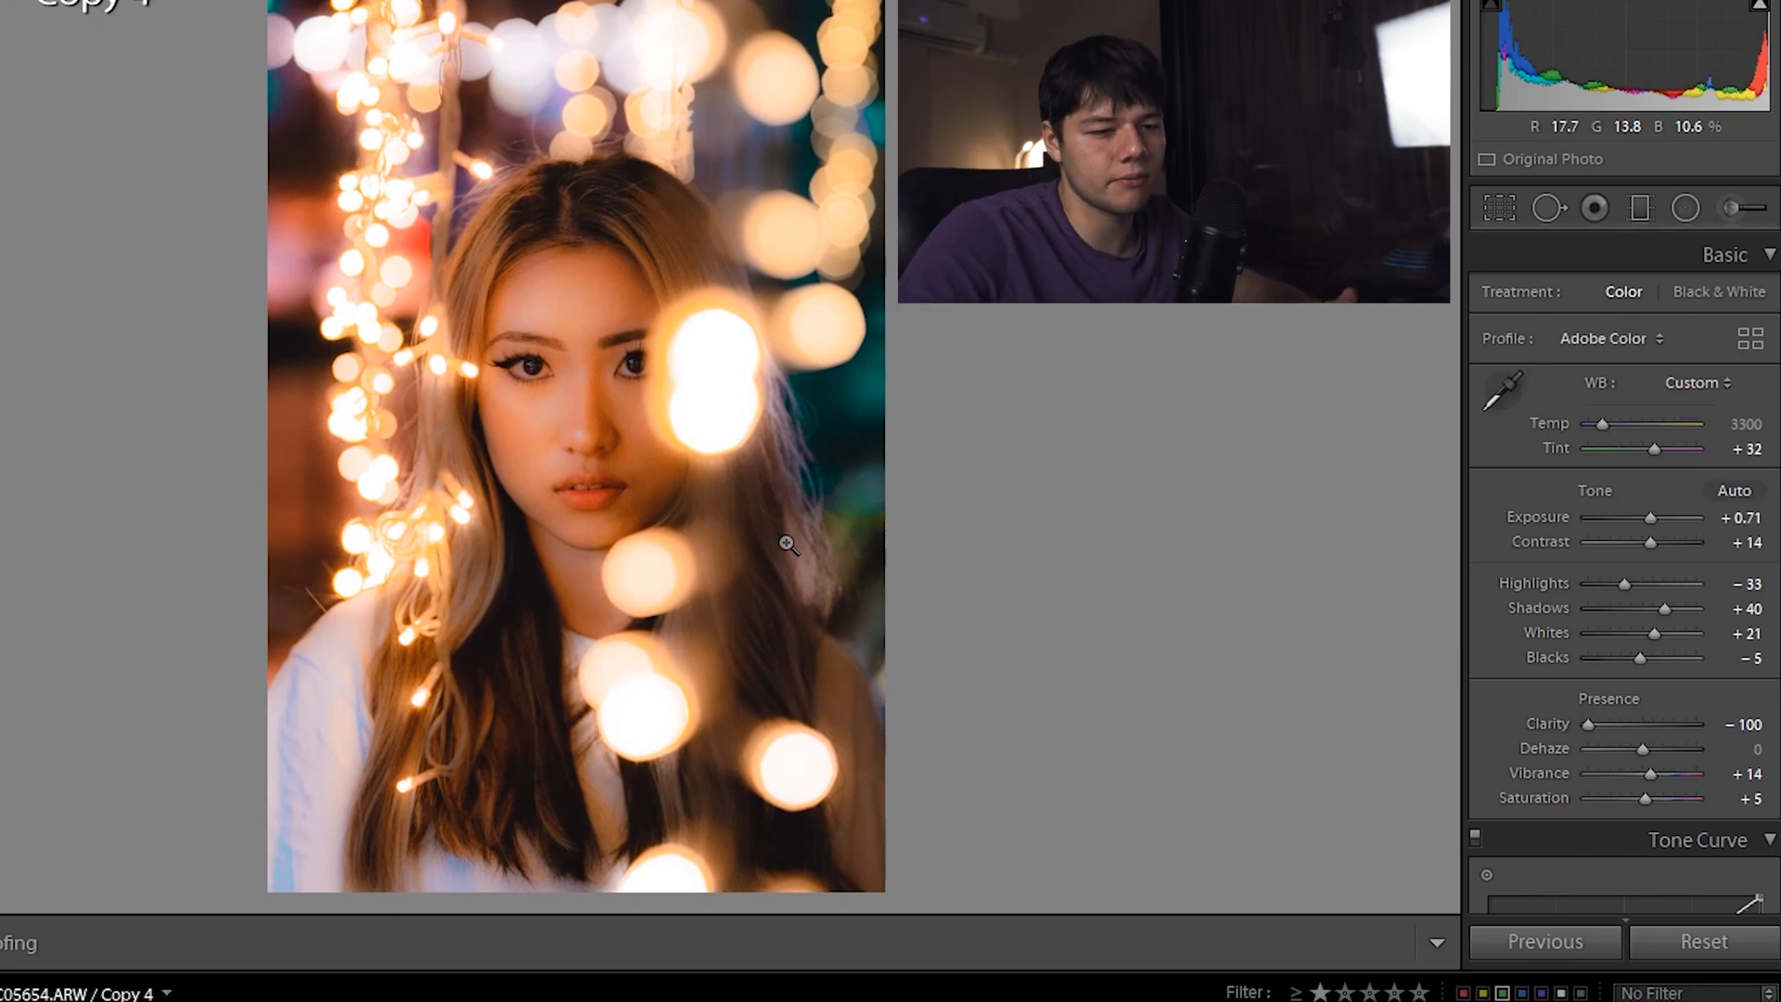
pyautogui.press('z')
pyautogui.moveTo(941, 387); pyautogui.dragTo(589, 554)
pyautogui.press('z')
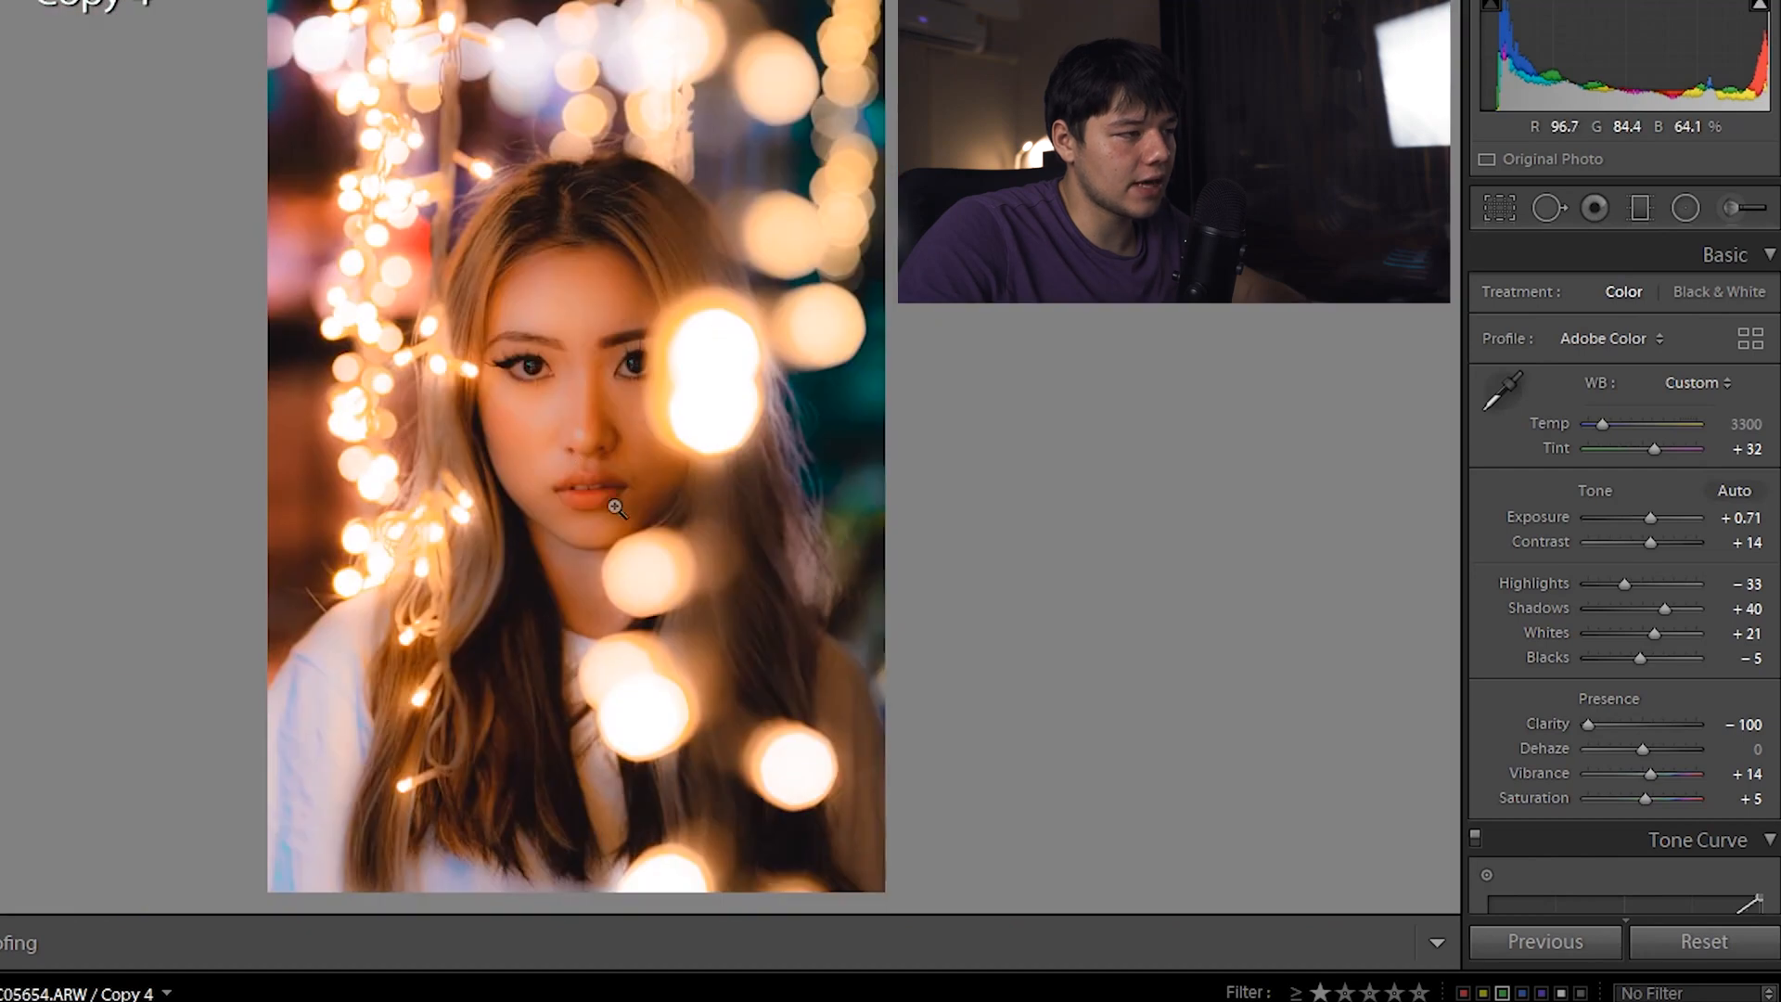
pyautogui.doubleClick(1589, 720)
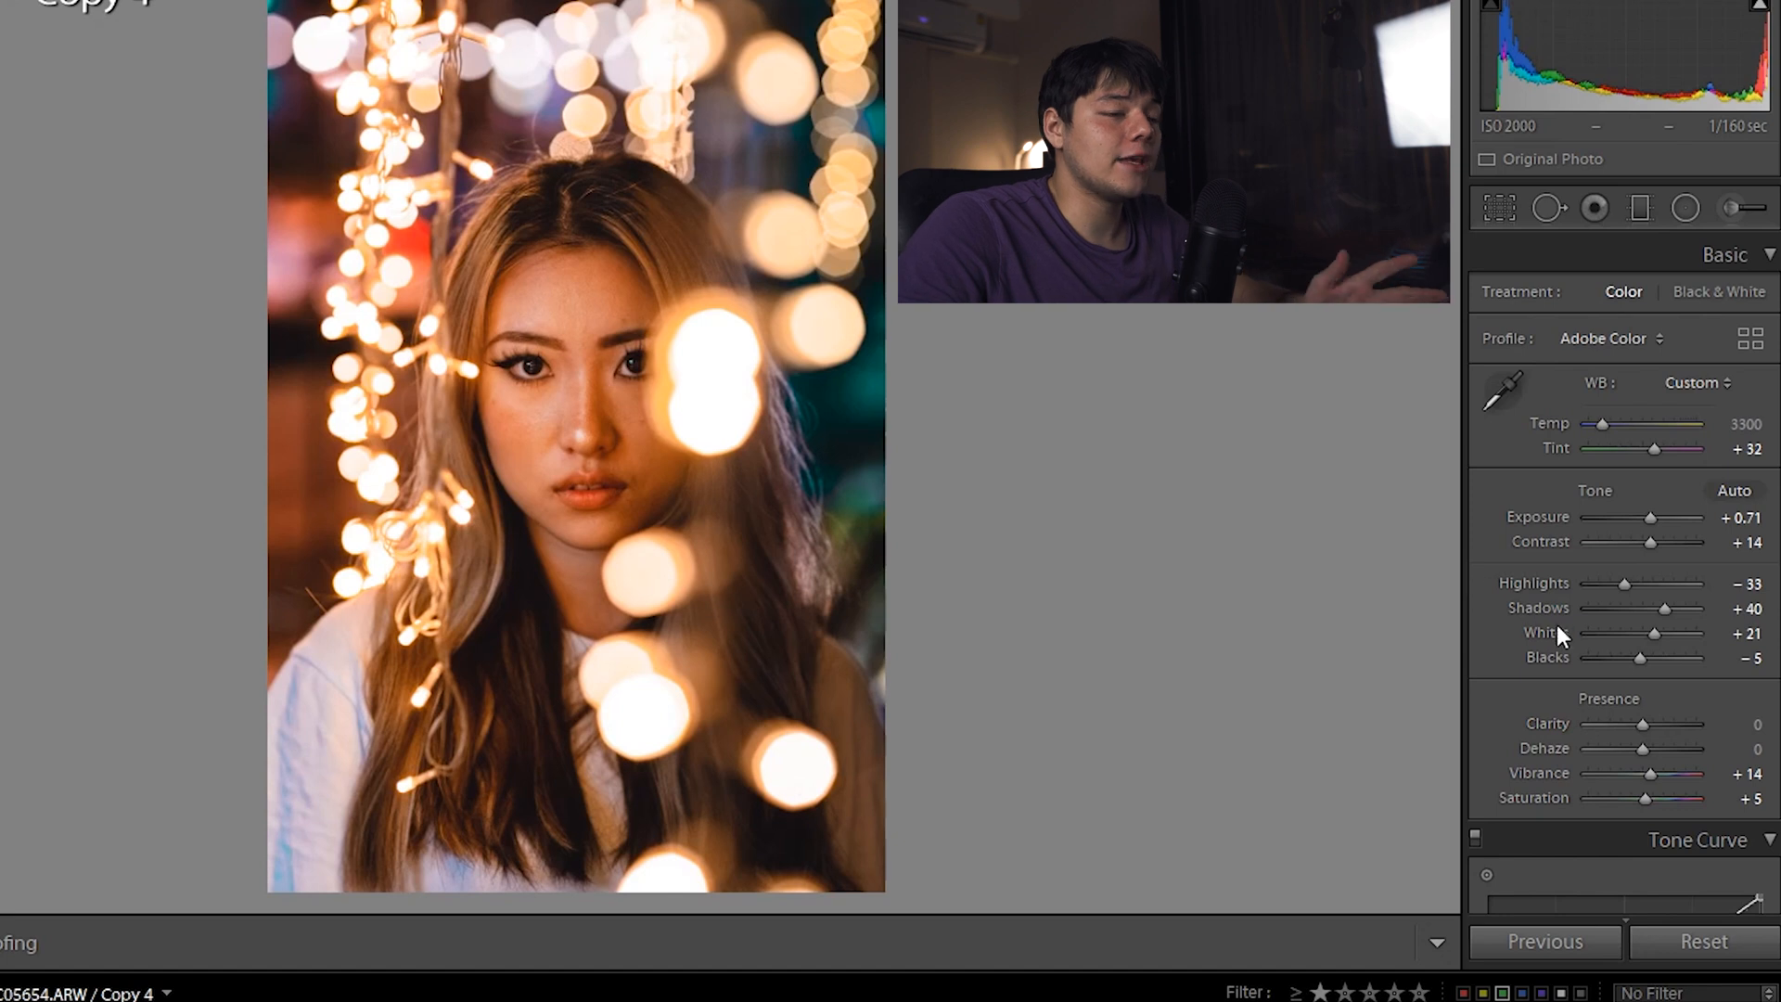
pyautogui.moveTo(1643, 731); pyautogui.dragTo(1599, 743)
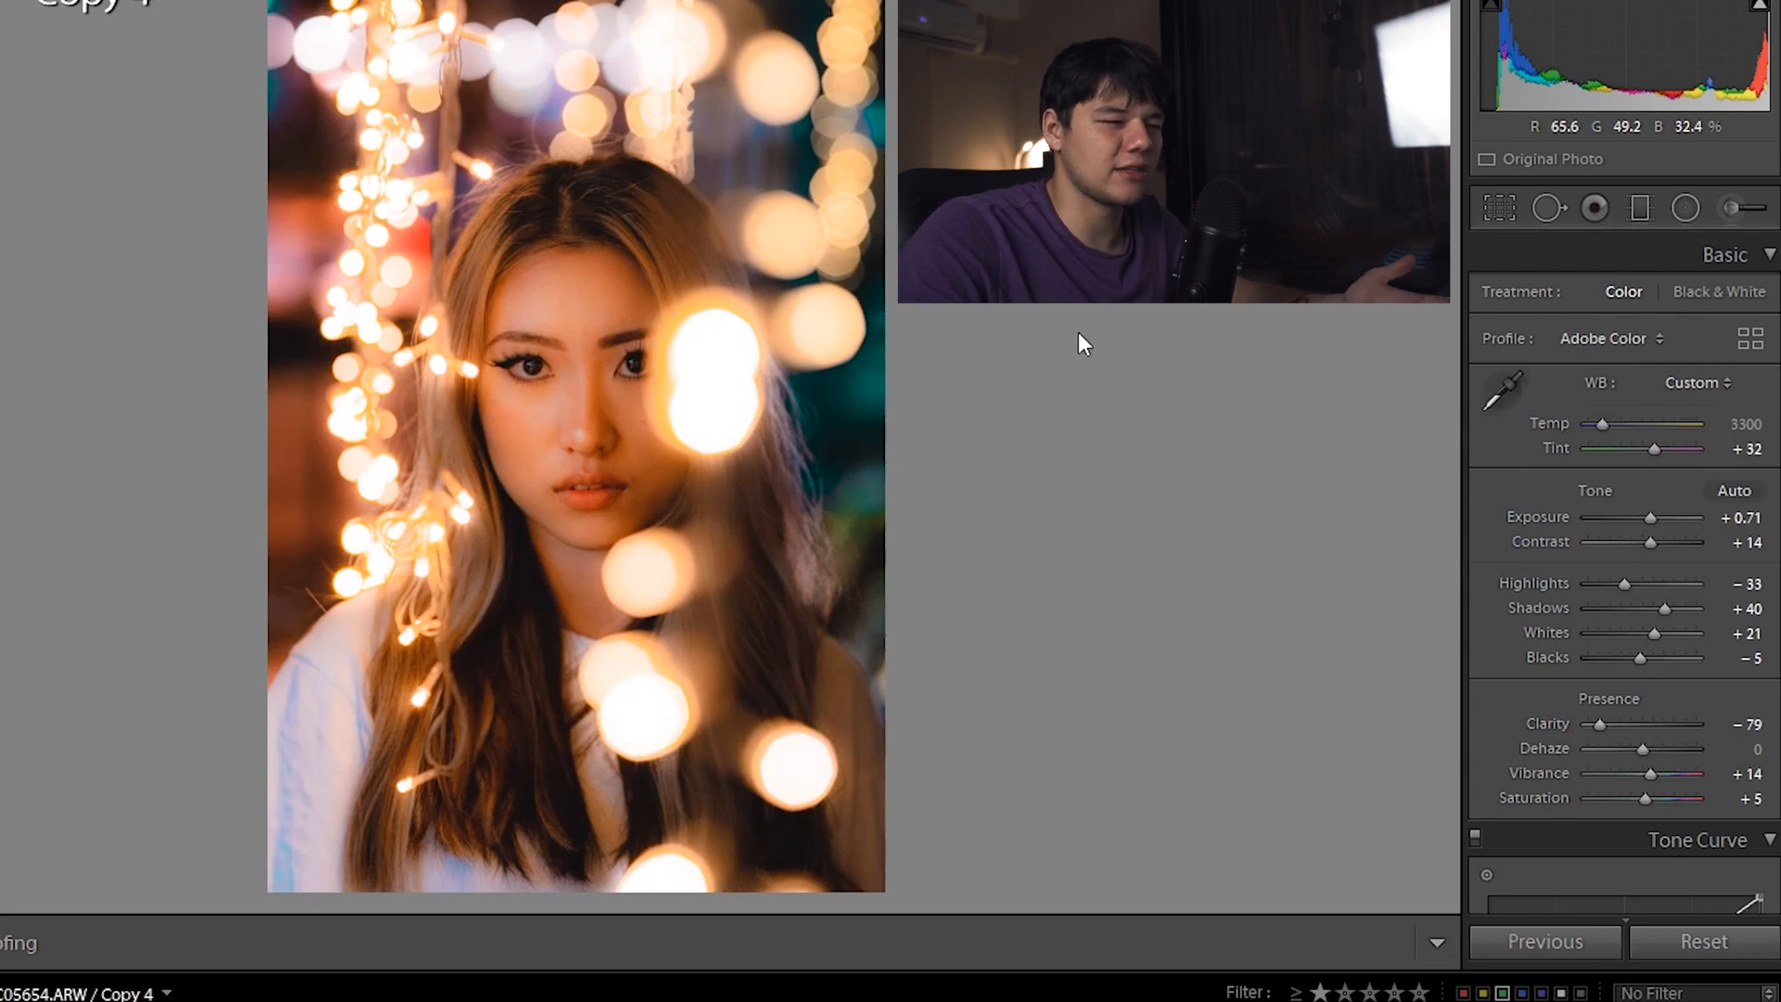
# Place an oval radial filter over the face and raise its Clarity to +70
pyautogui.click(1684, 208)
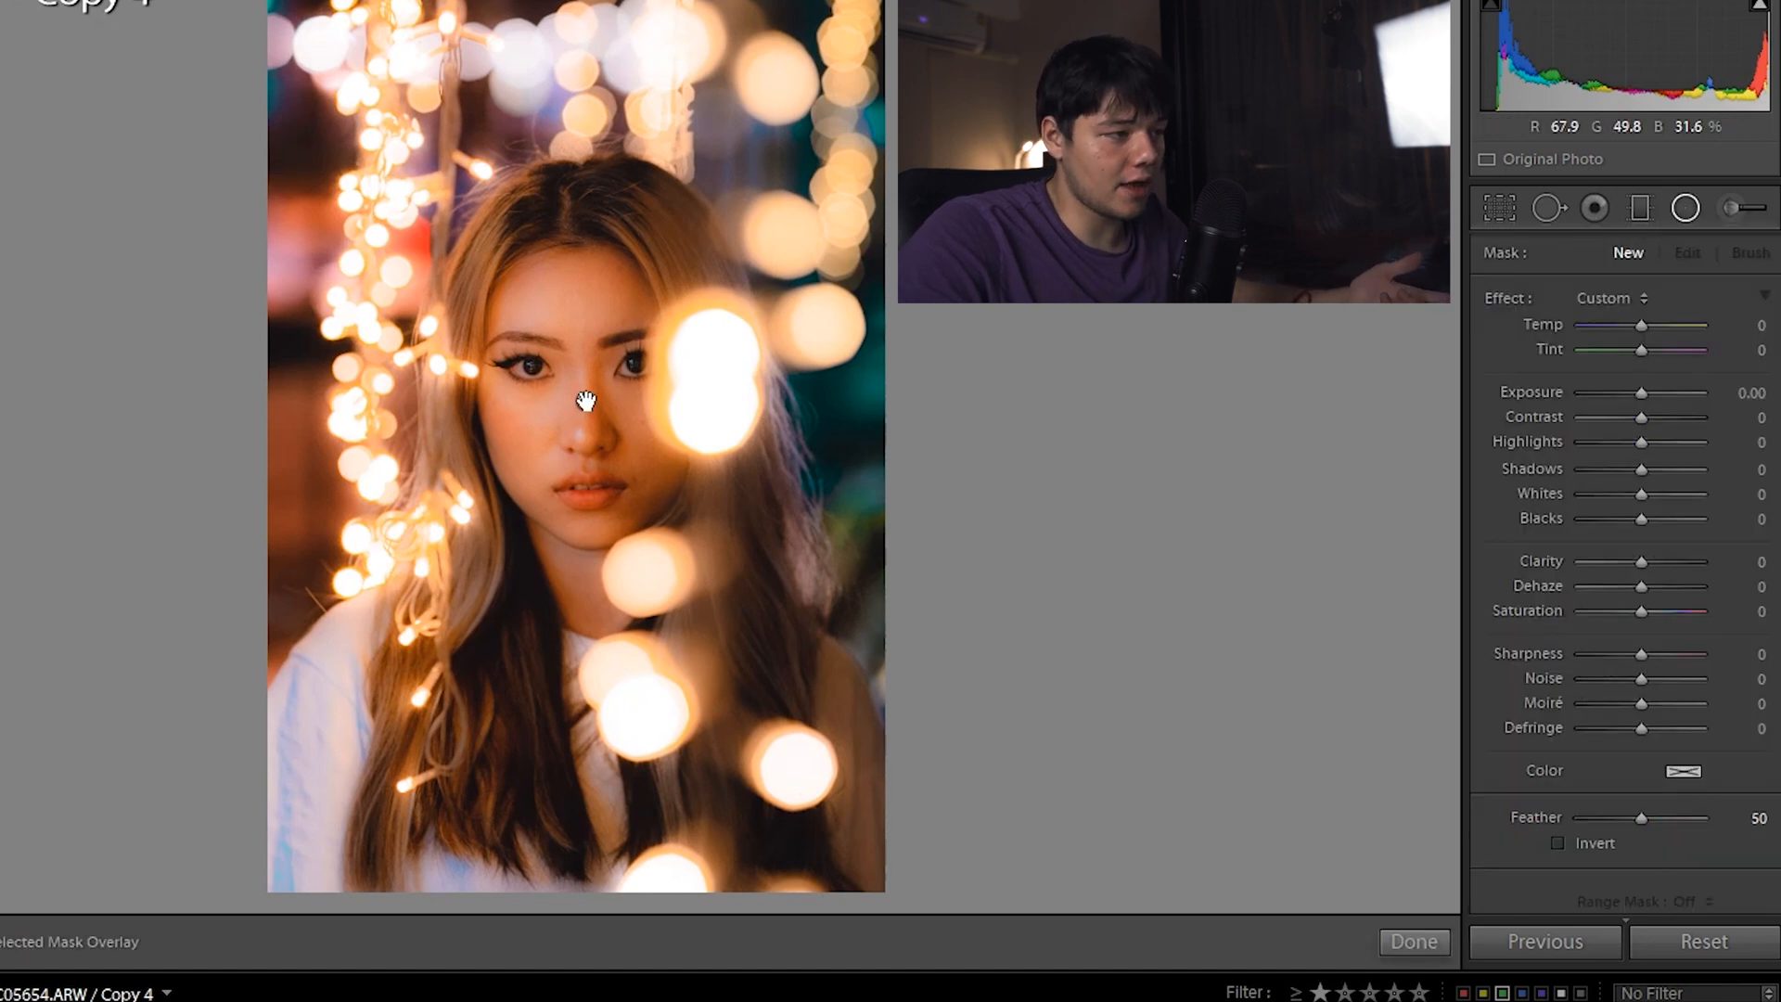
pyautogui.click(588, 399)
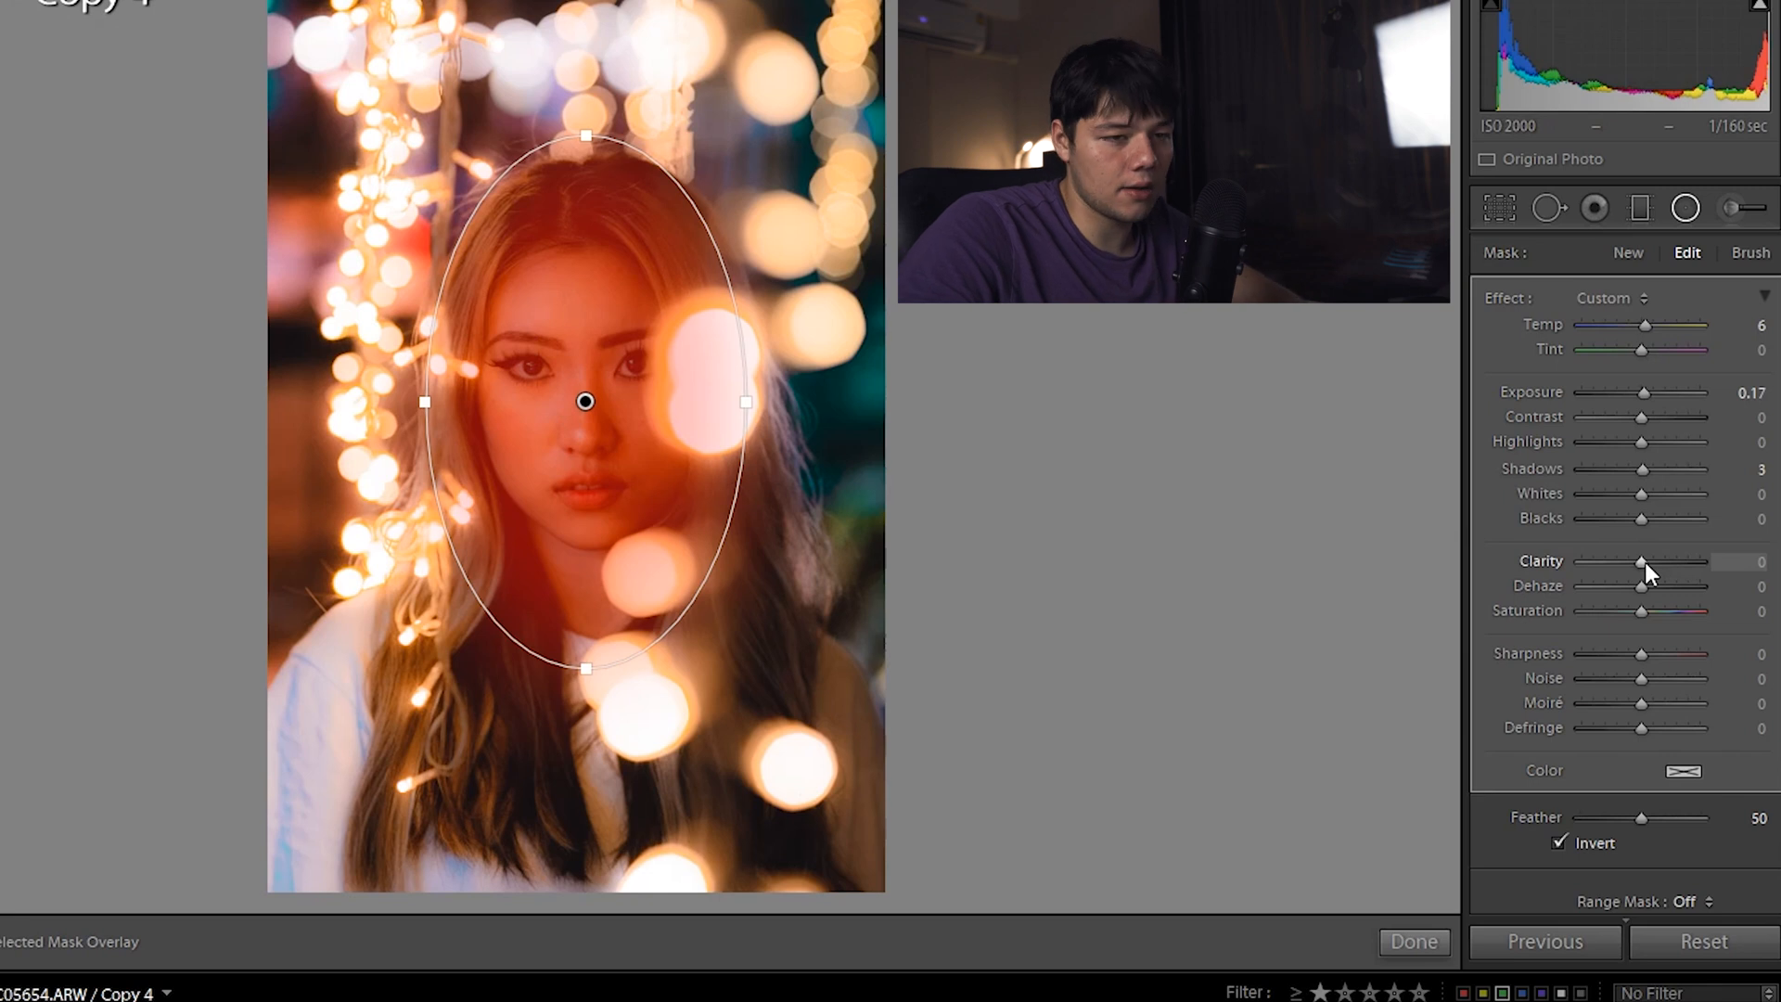
pyautogui.press('o')
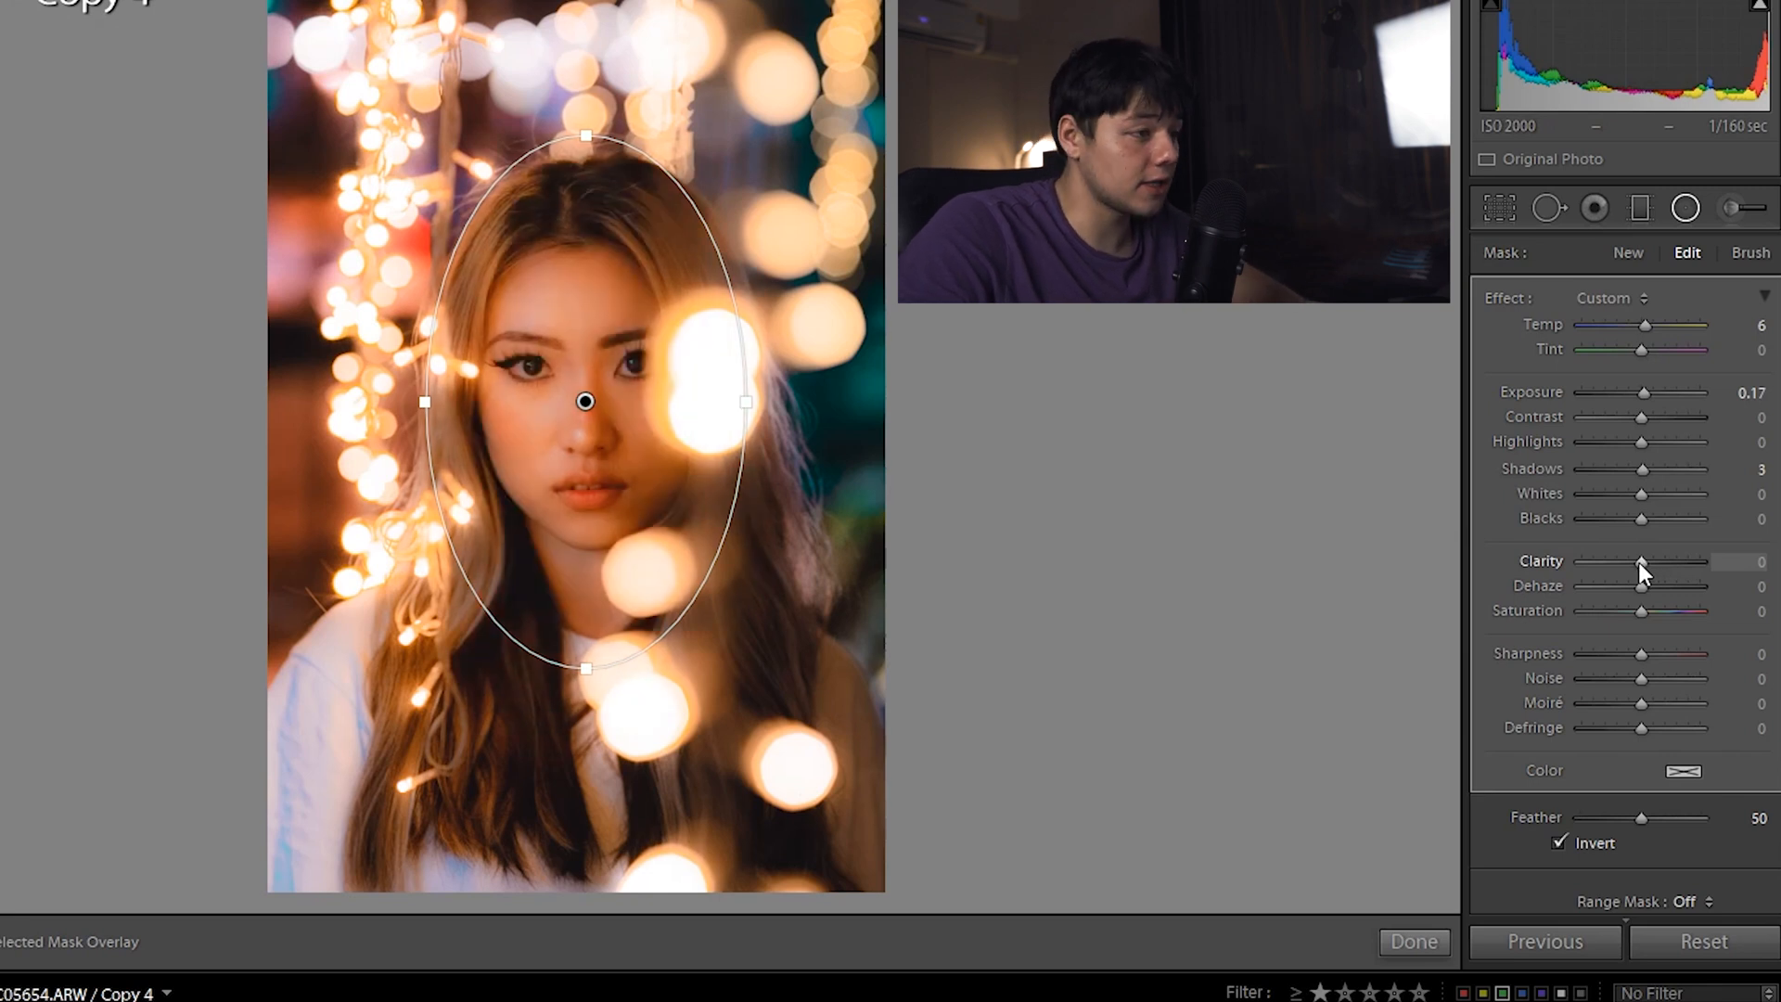
pyautogui.moveTo(1638, 562); pyautogui.dragTo(1683, 563)
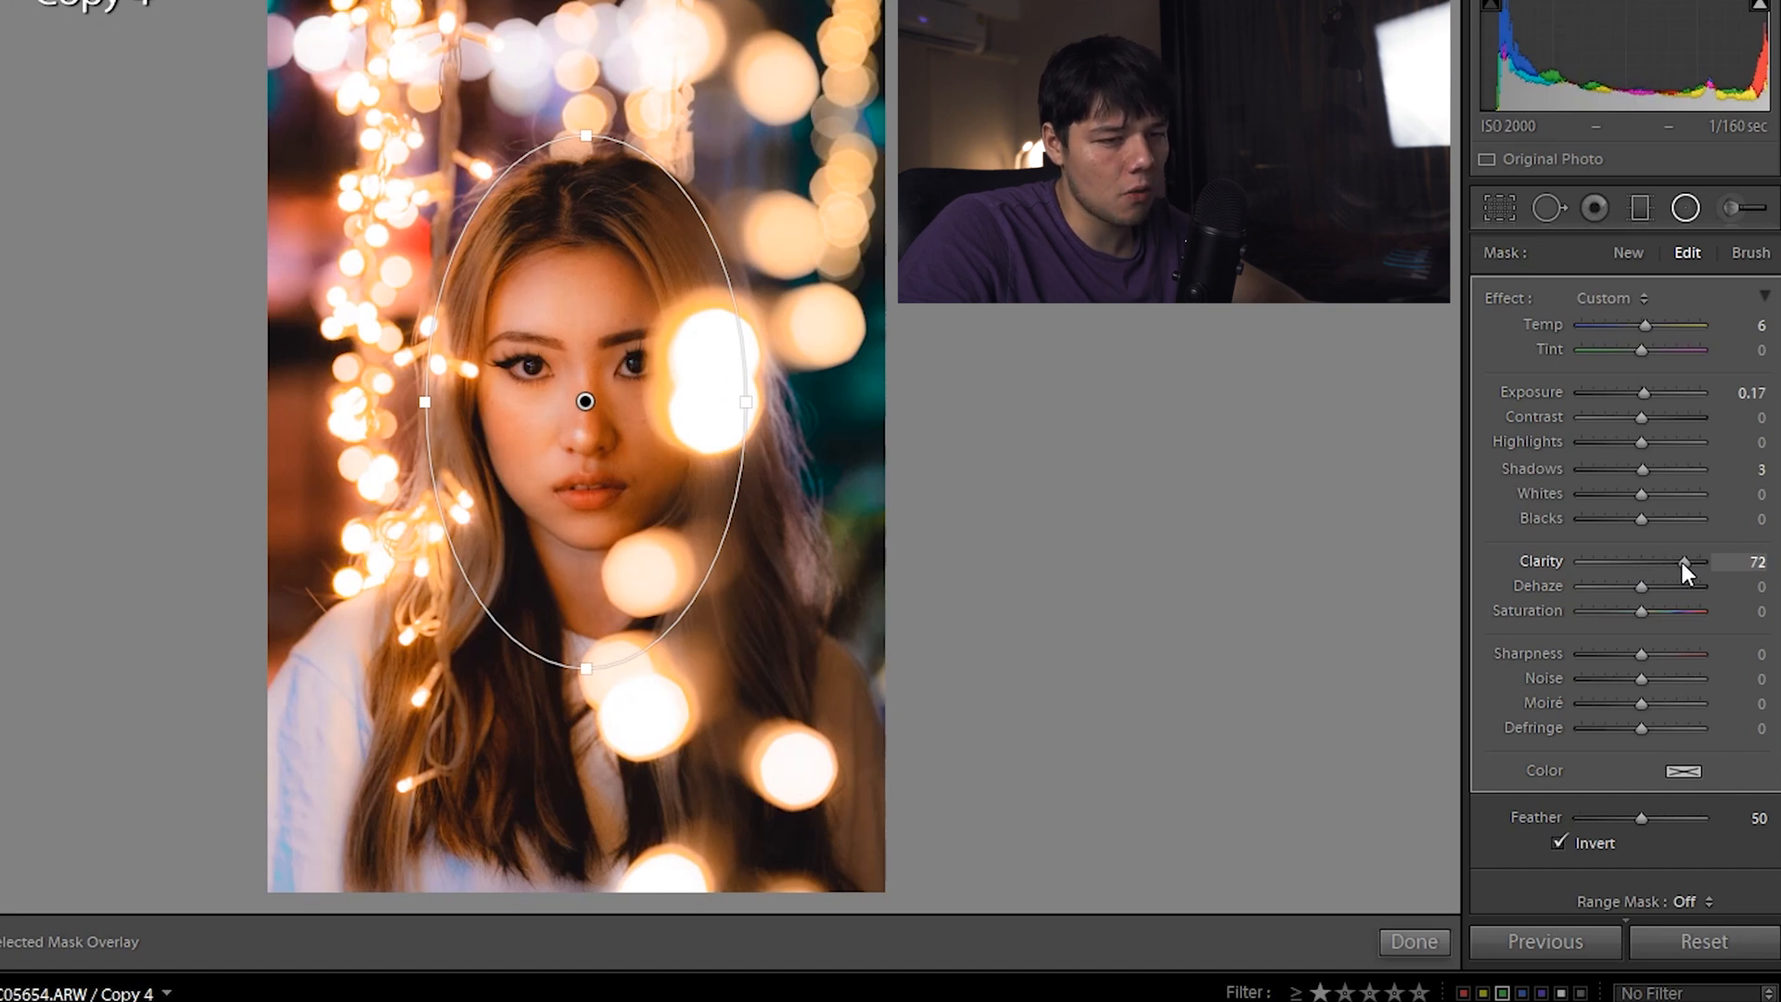
pyautogui.click(1684, 208)
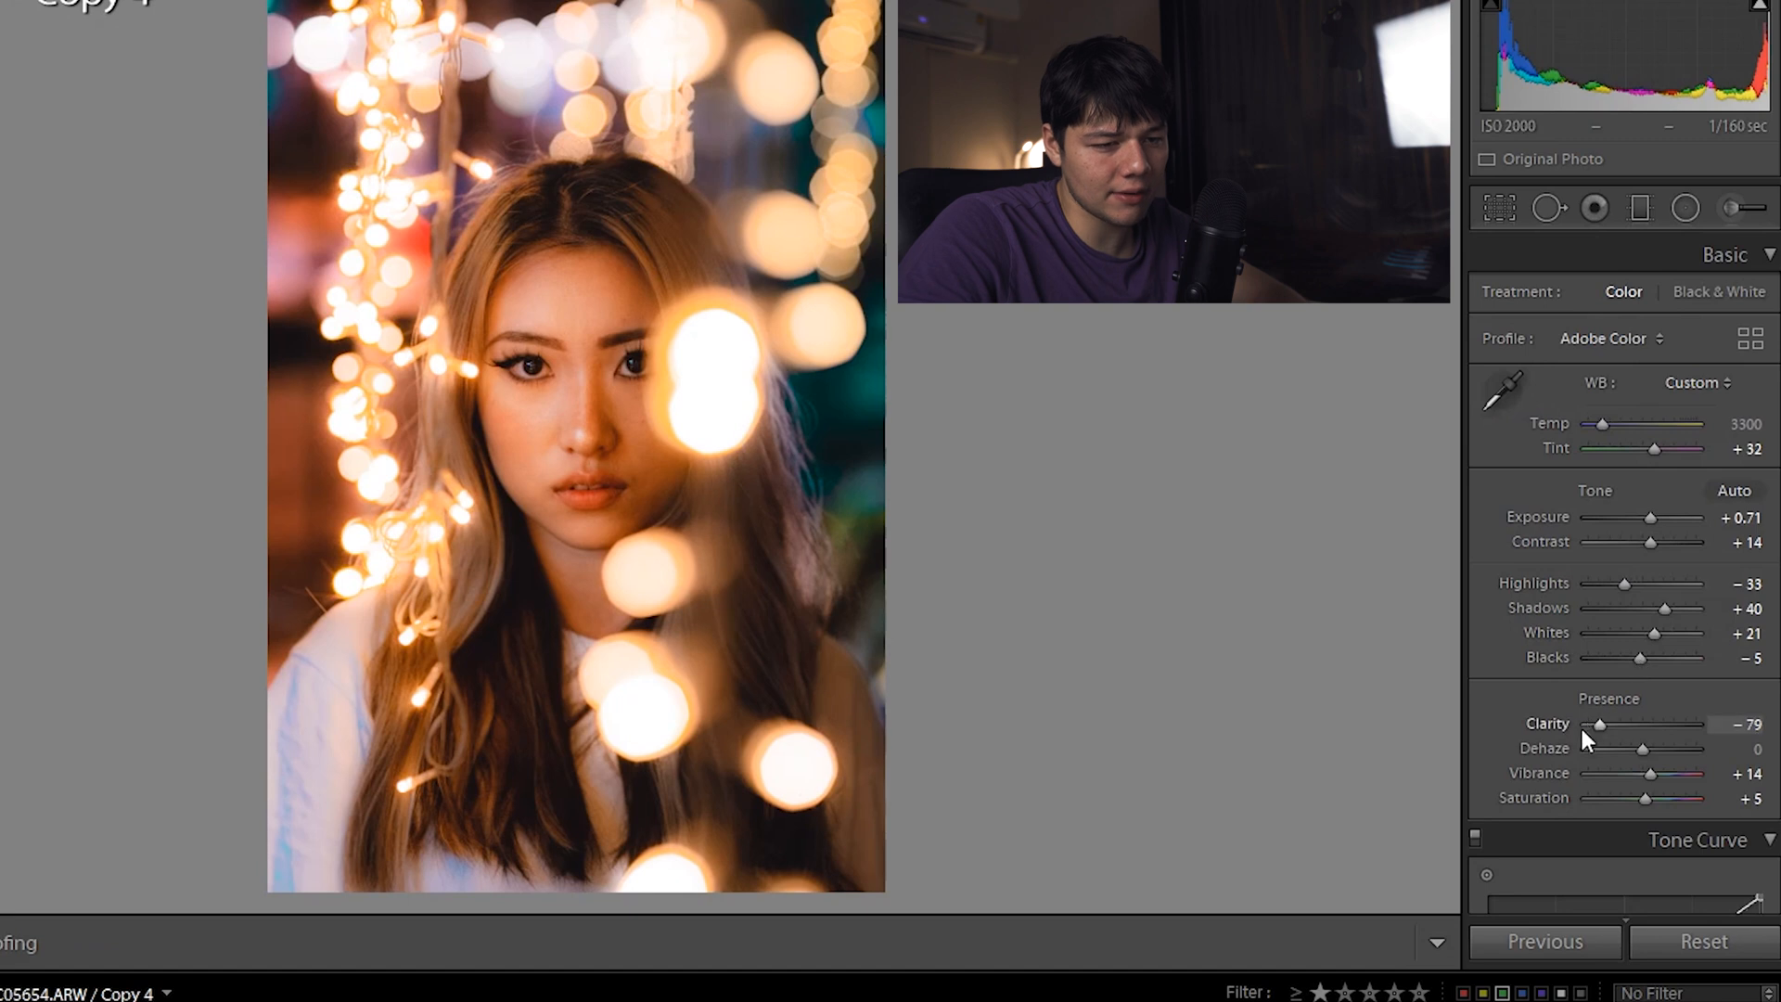
pyautogui.click(1685, 209)
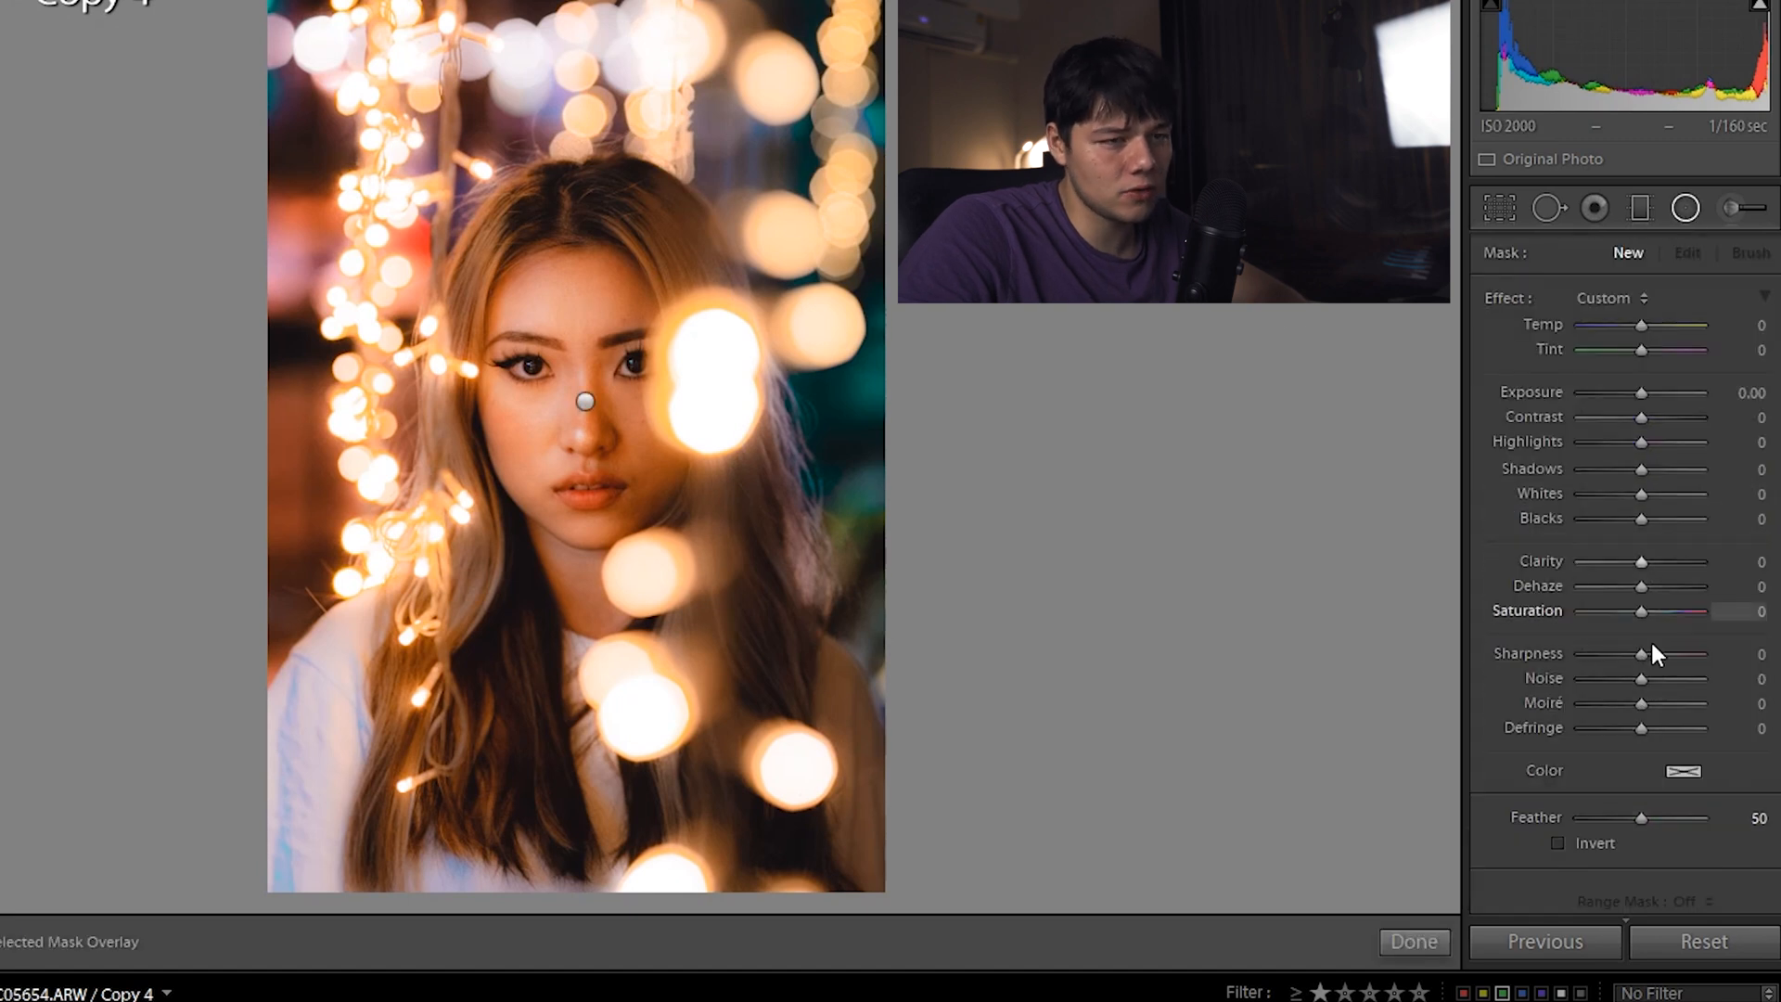
pyautogui.click(586, 402)
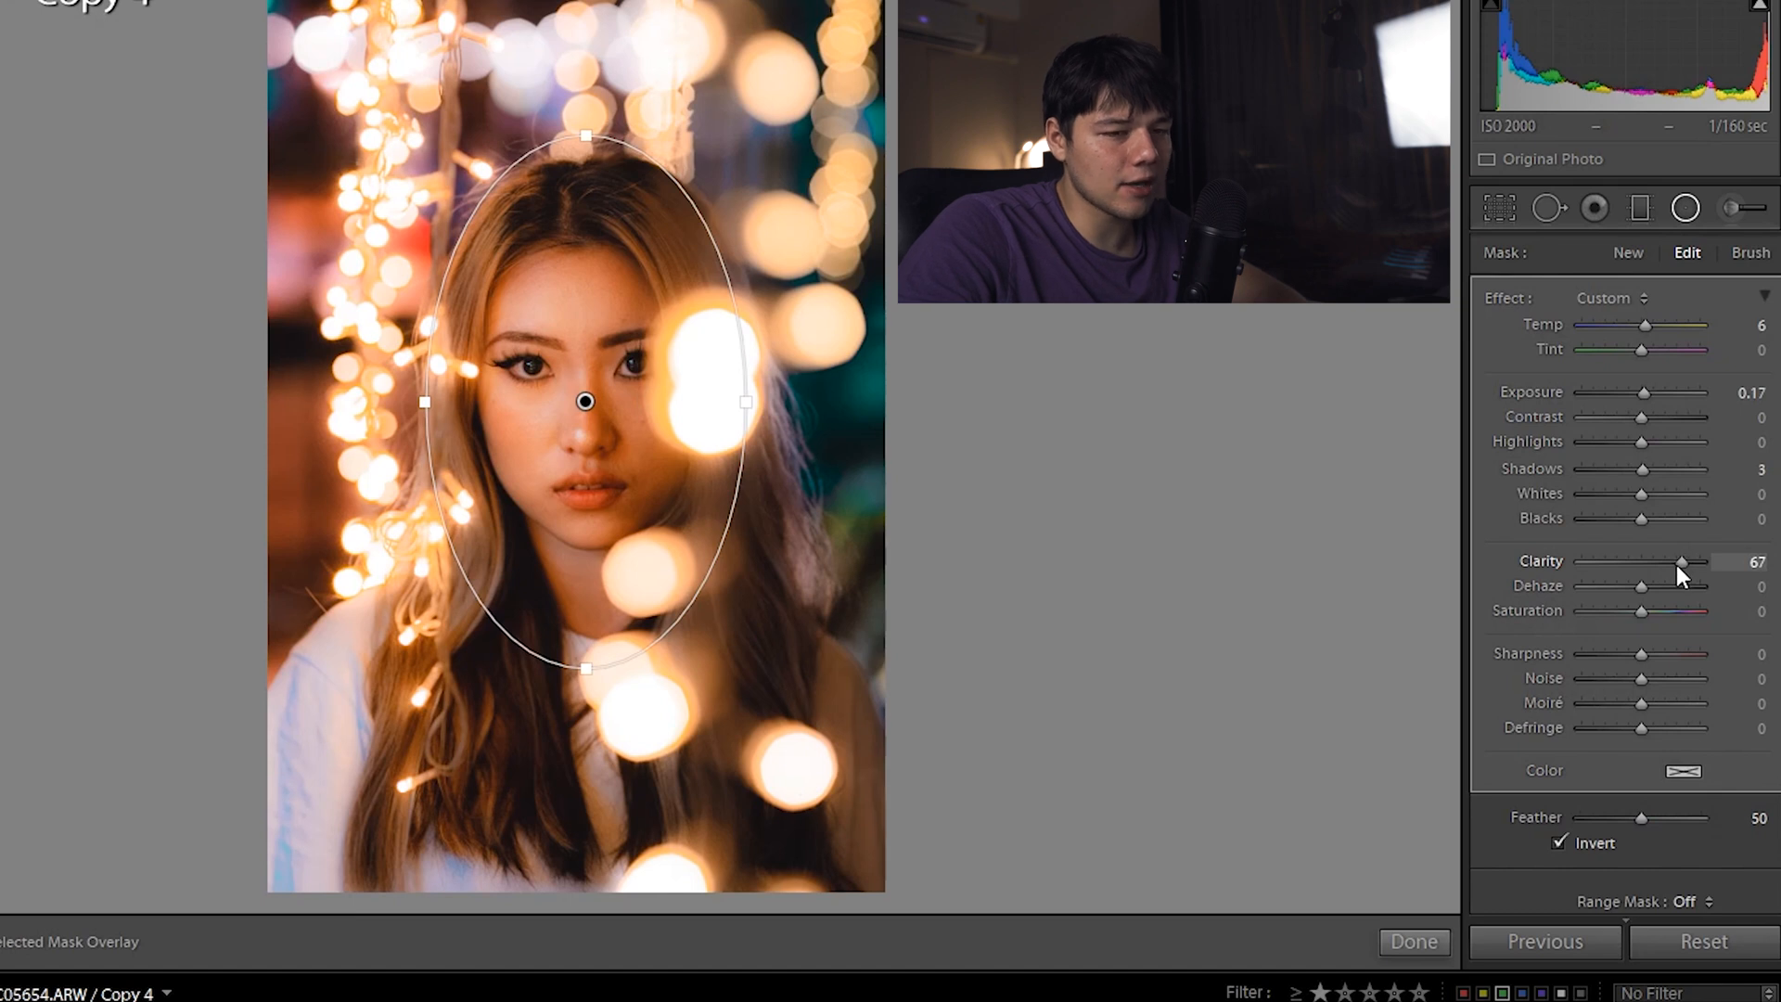
pyautogui.moveTo(1677, 565); pyautogui.dragTo(1683, 567)
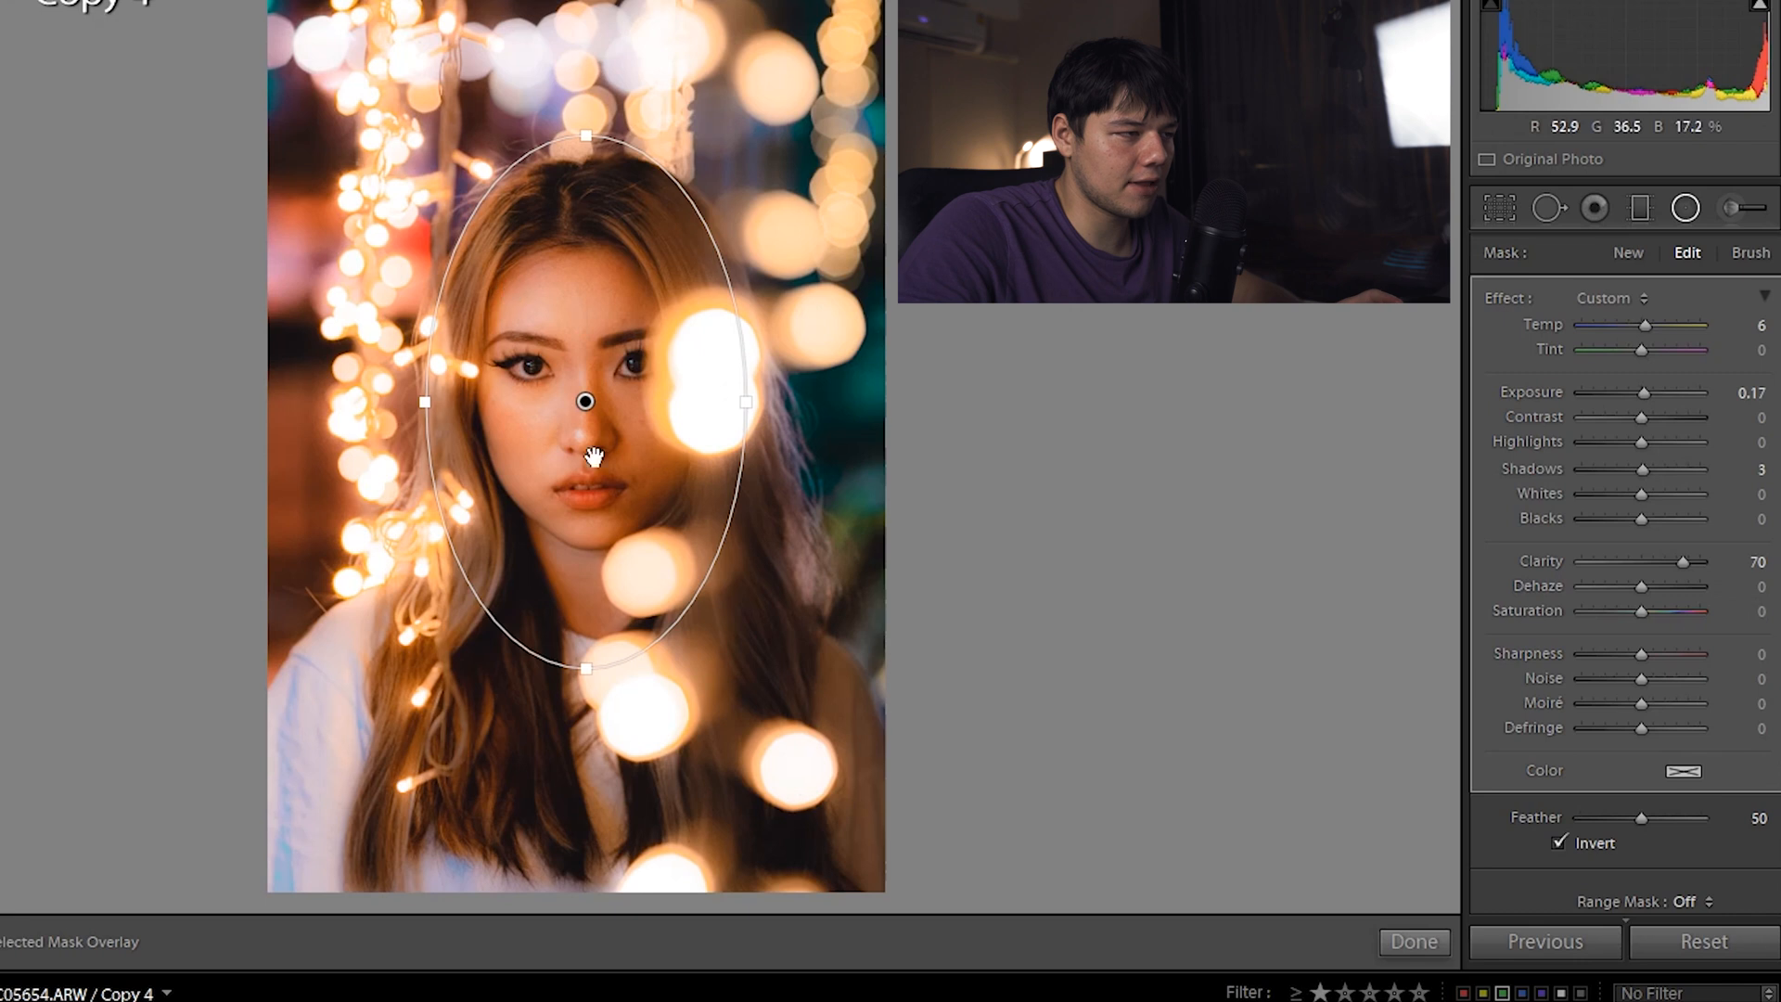
pyautogui.doubleClick(1683, 560)
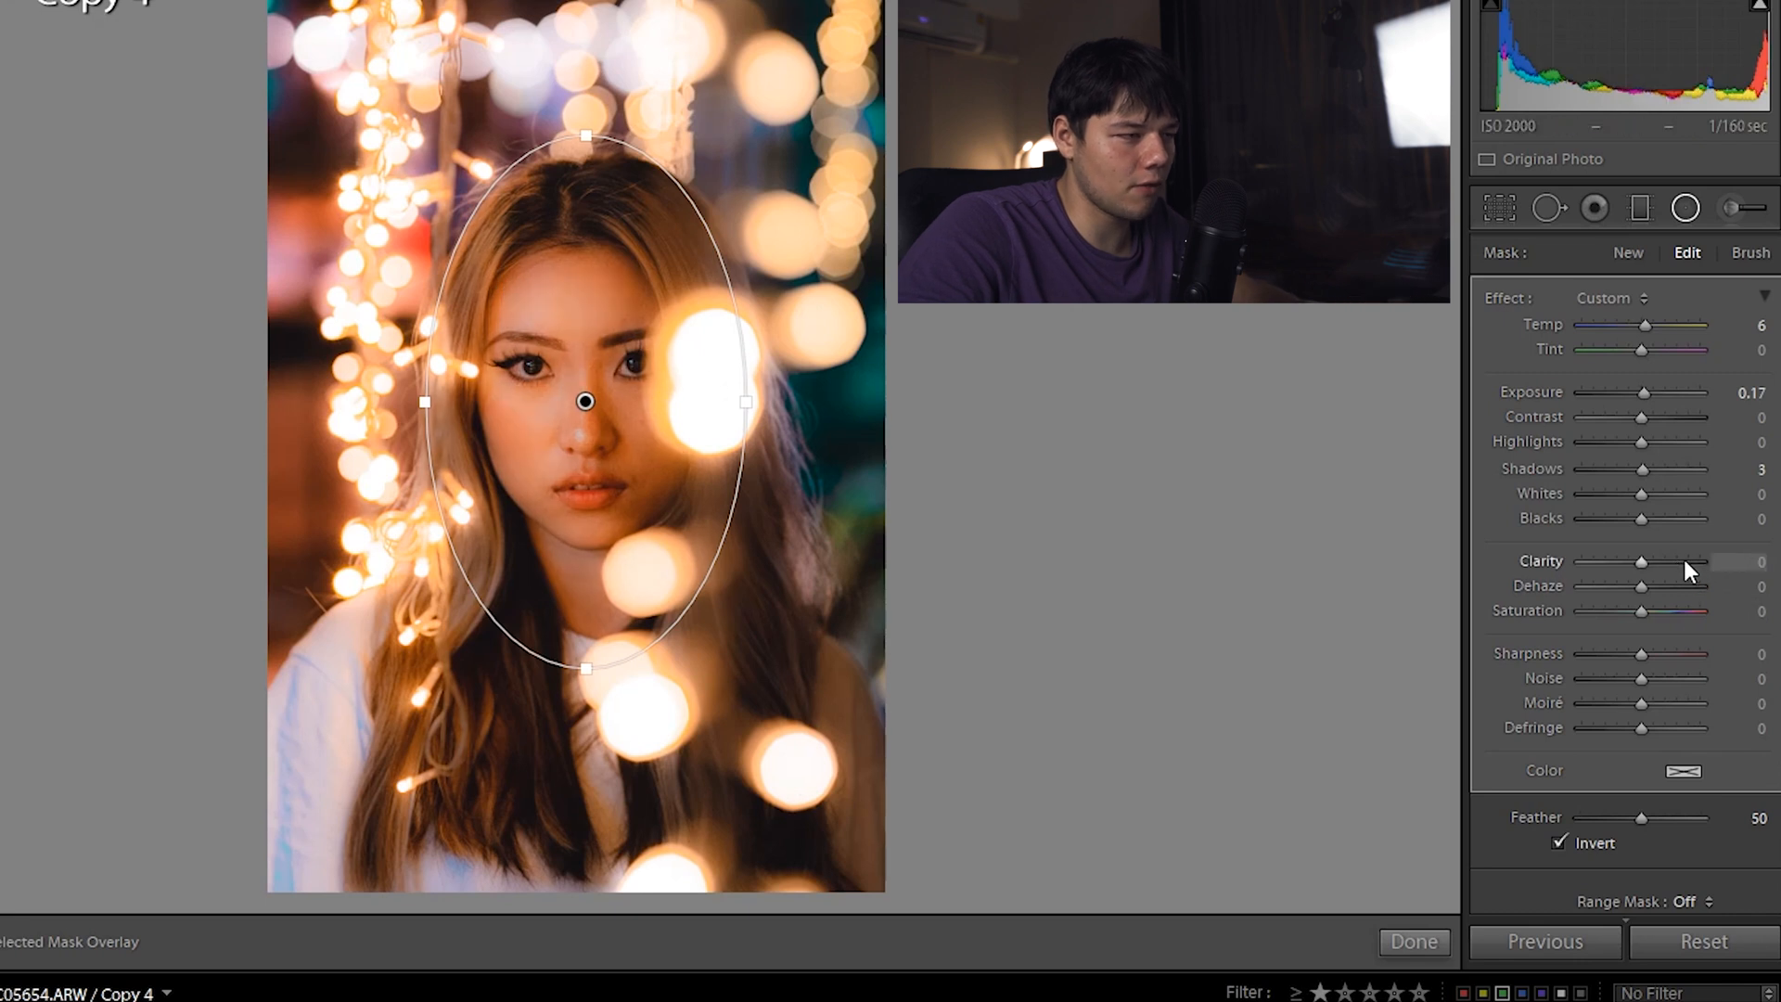
pyautogui.hotkey('ctrl', 'z')
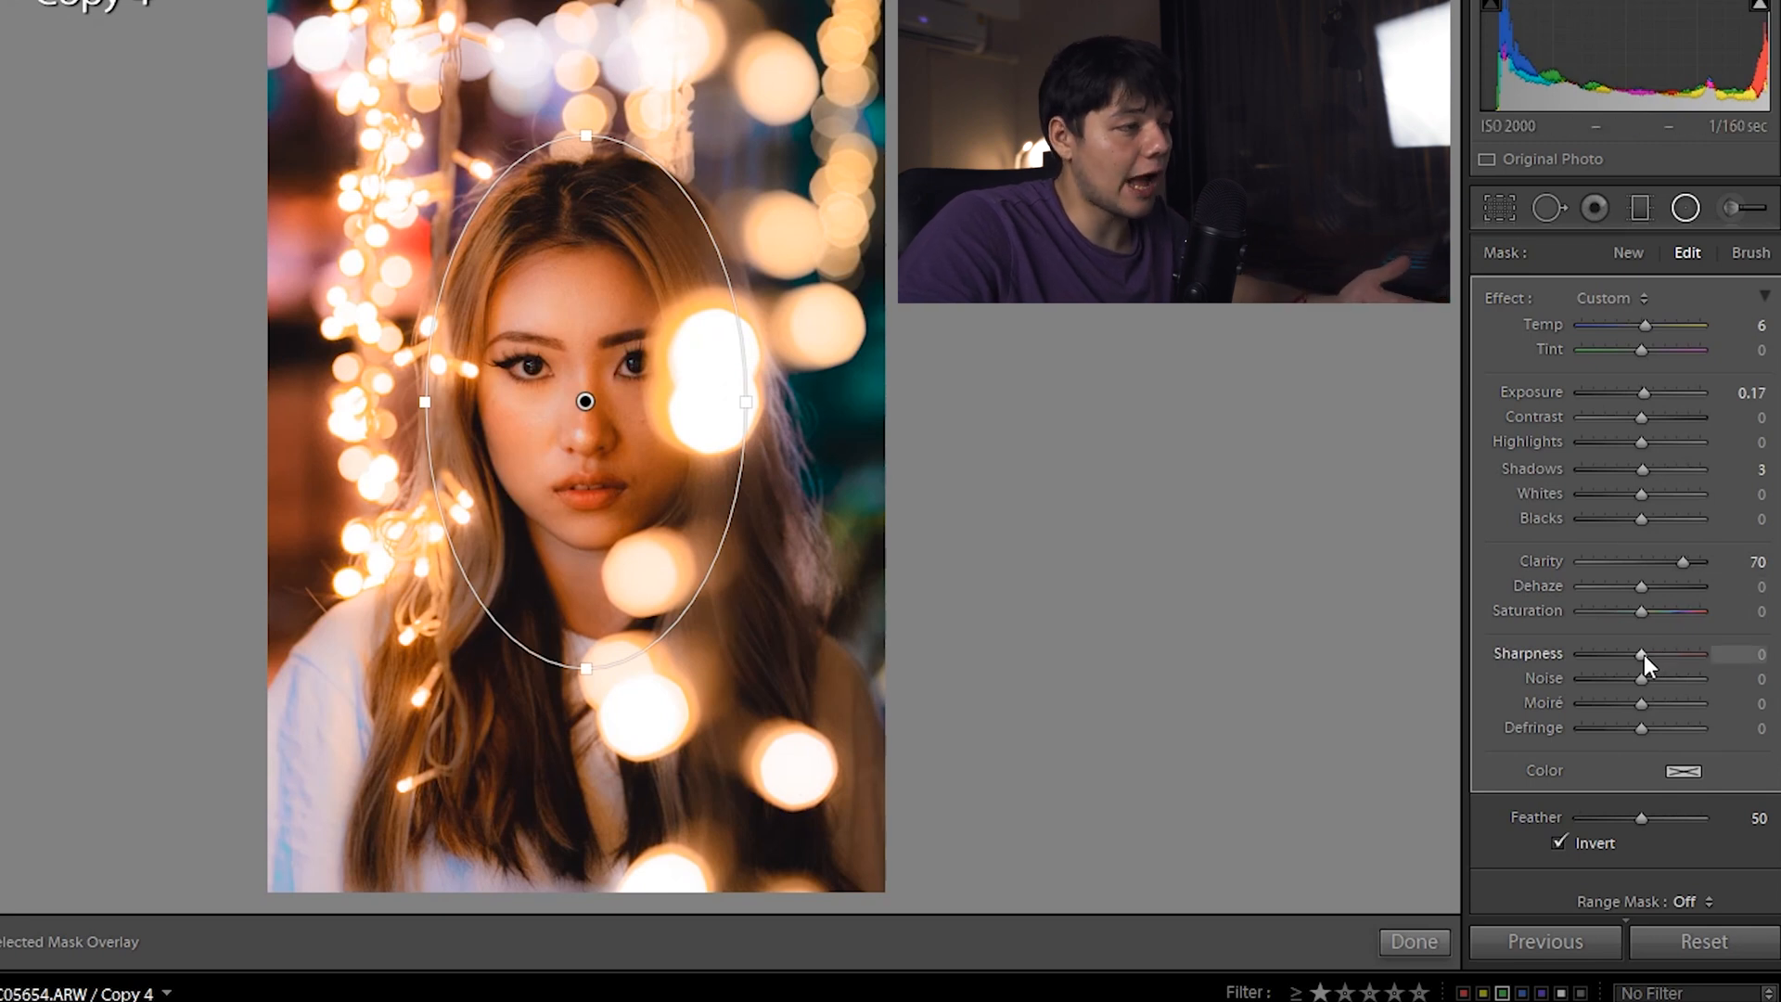
# Set the face mask's Sharpness to 43 and close the Radial Filter
pyautogui.moveTo(1660, 653); pyautogui.dragTo(1666, 656)
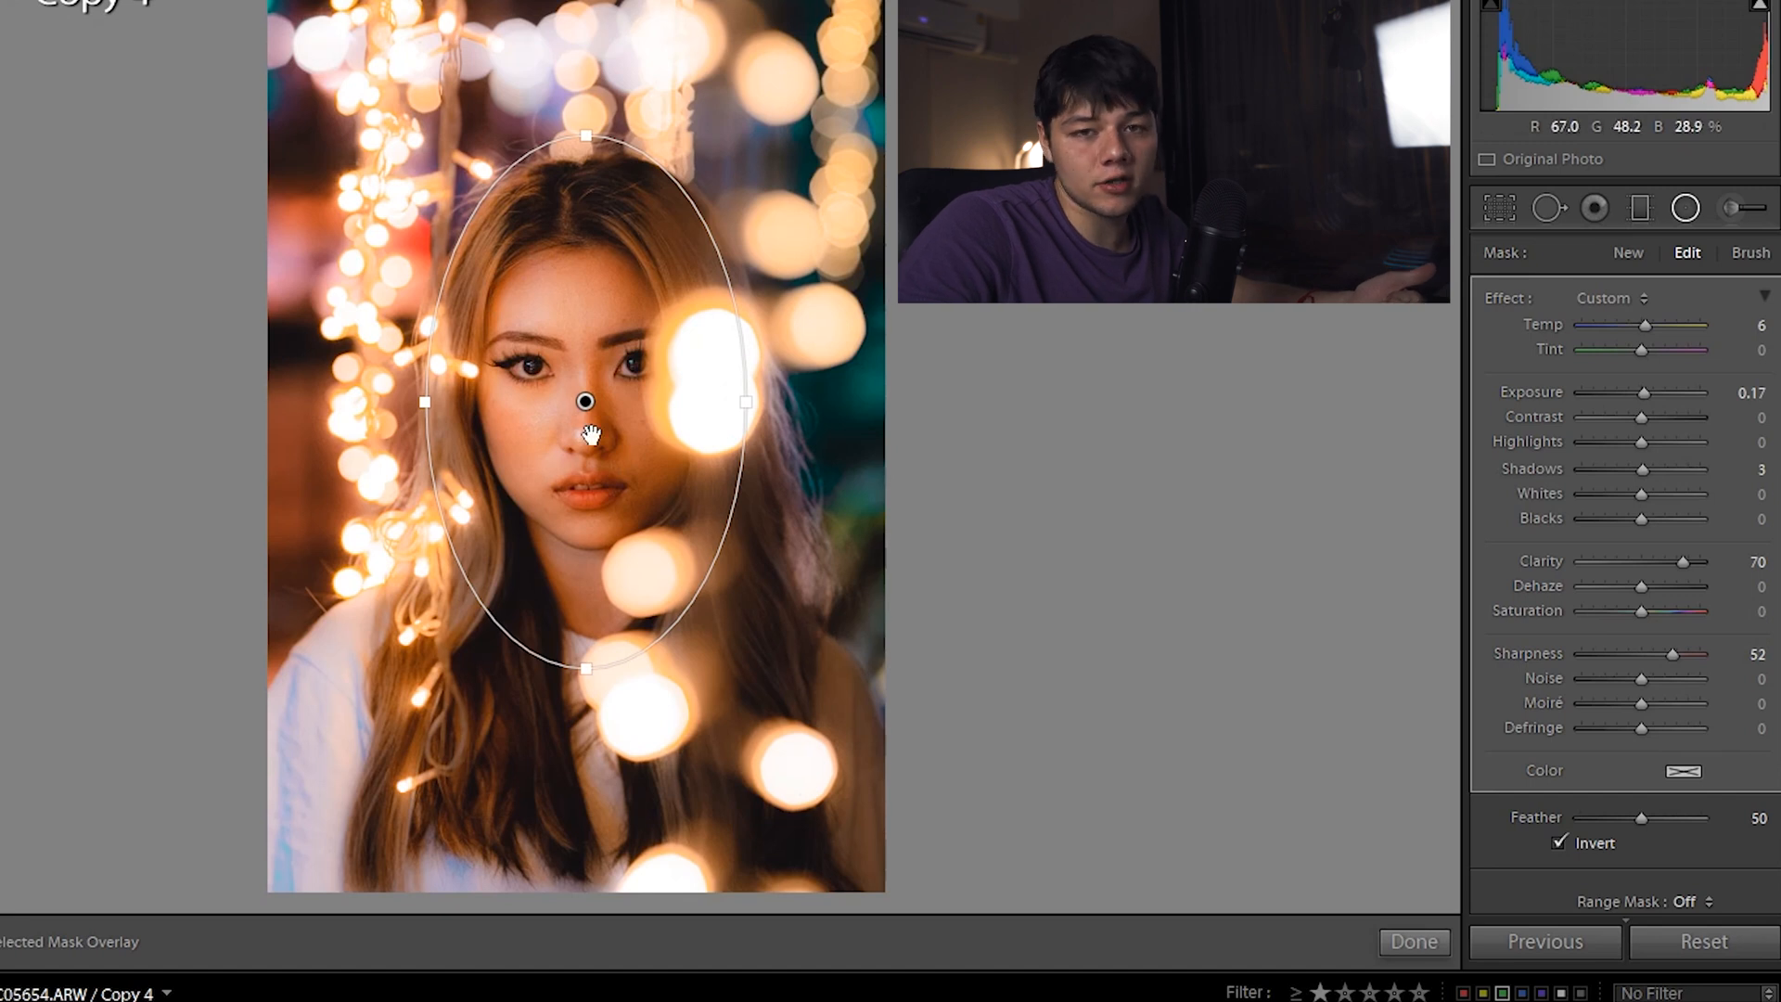
pyautogui.moveTo(1673, 657); pyautogui.dragTo(1669, 653)
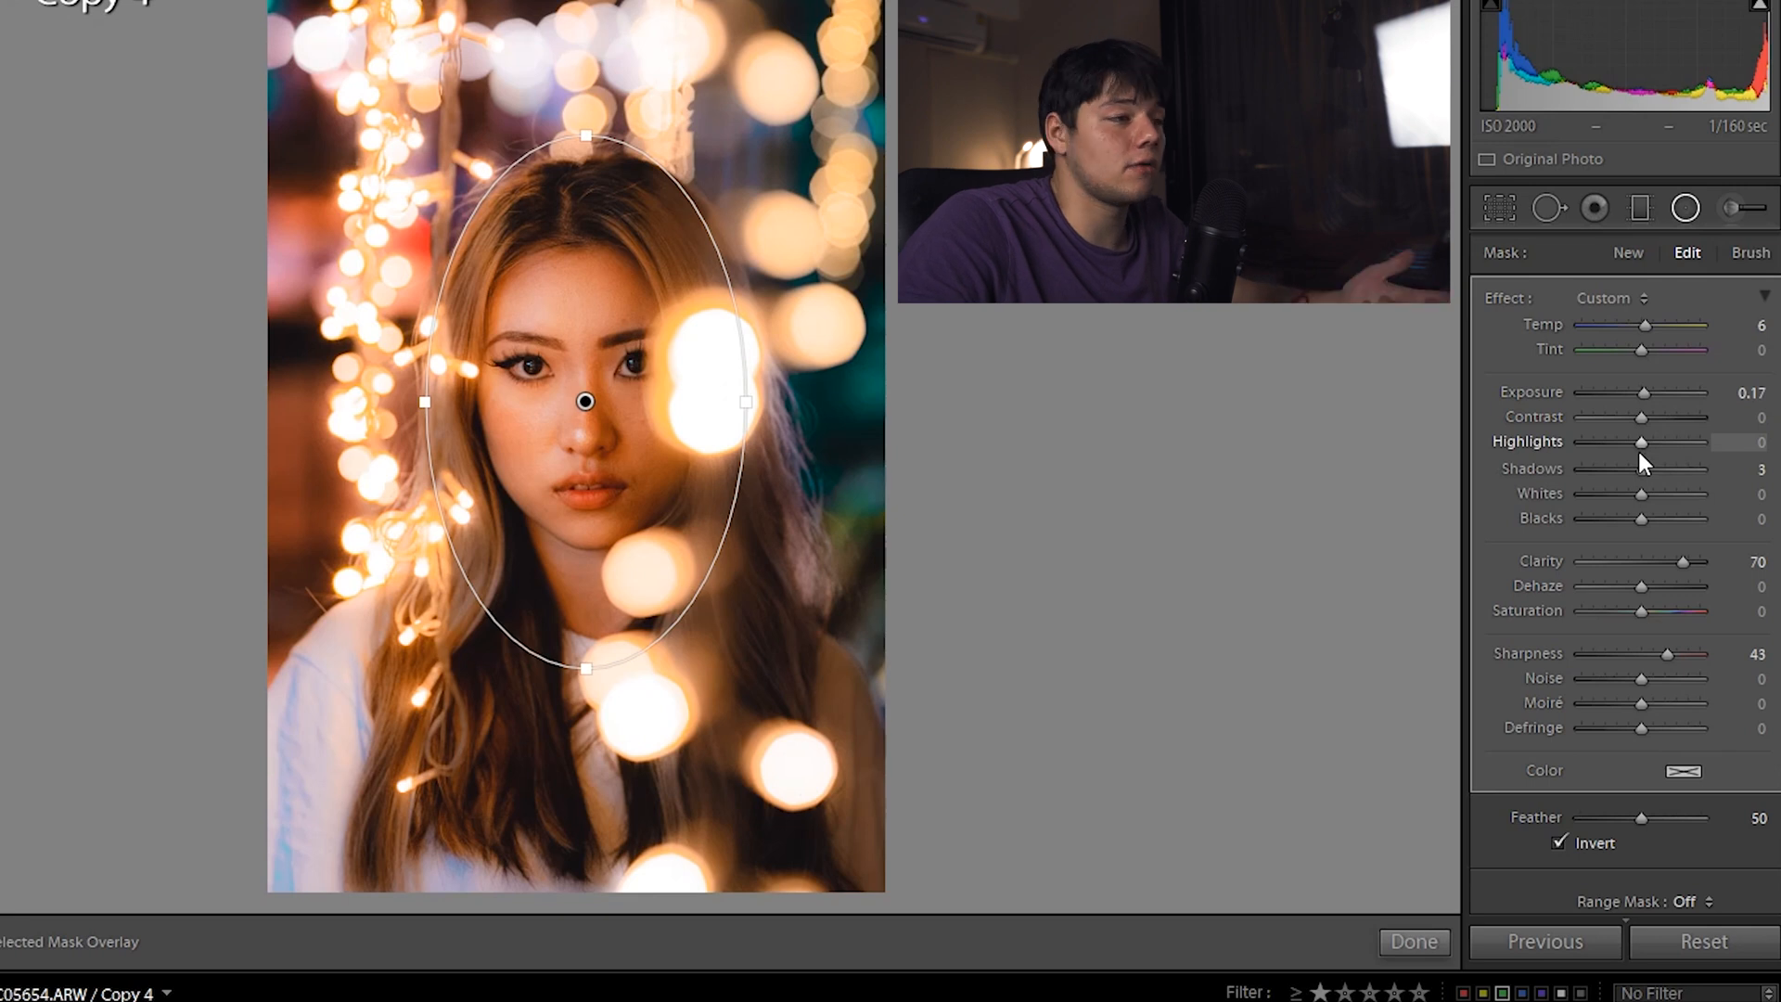
pyautogui.click(1684, 208)
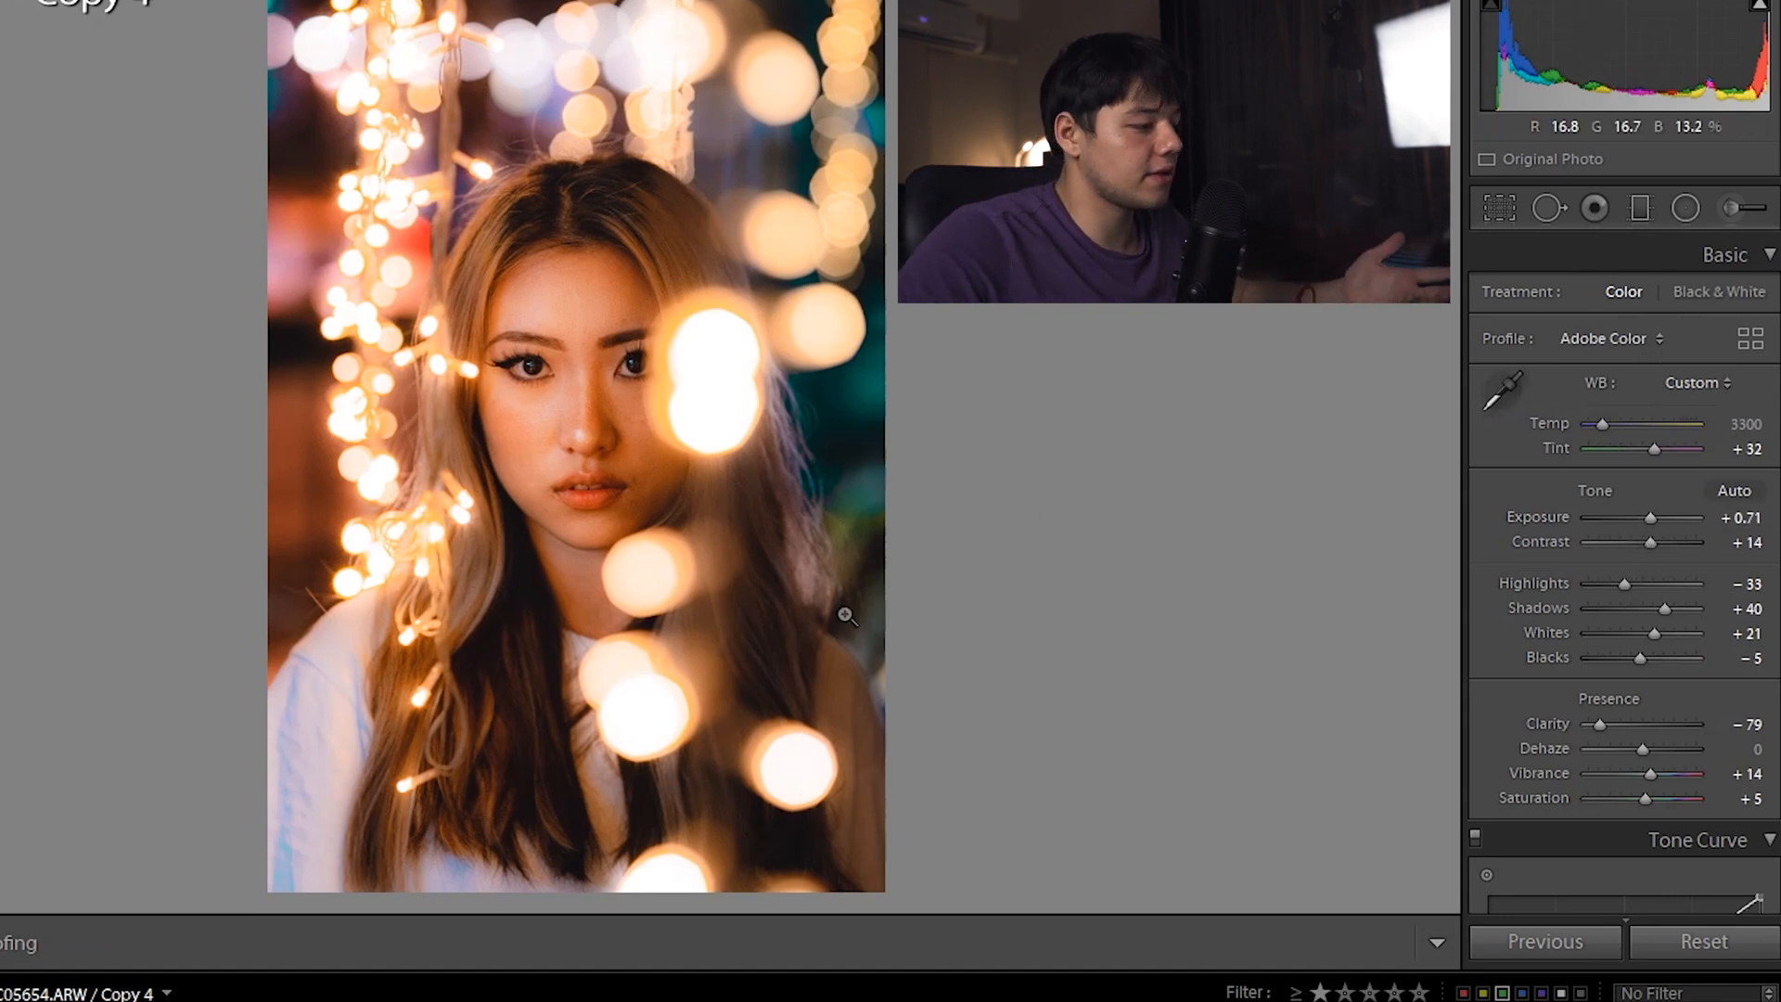
# Flip between virtual copies Copy 3 and Copy 4 to compare the edits
pyautogui.press('Left')
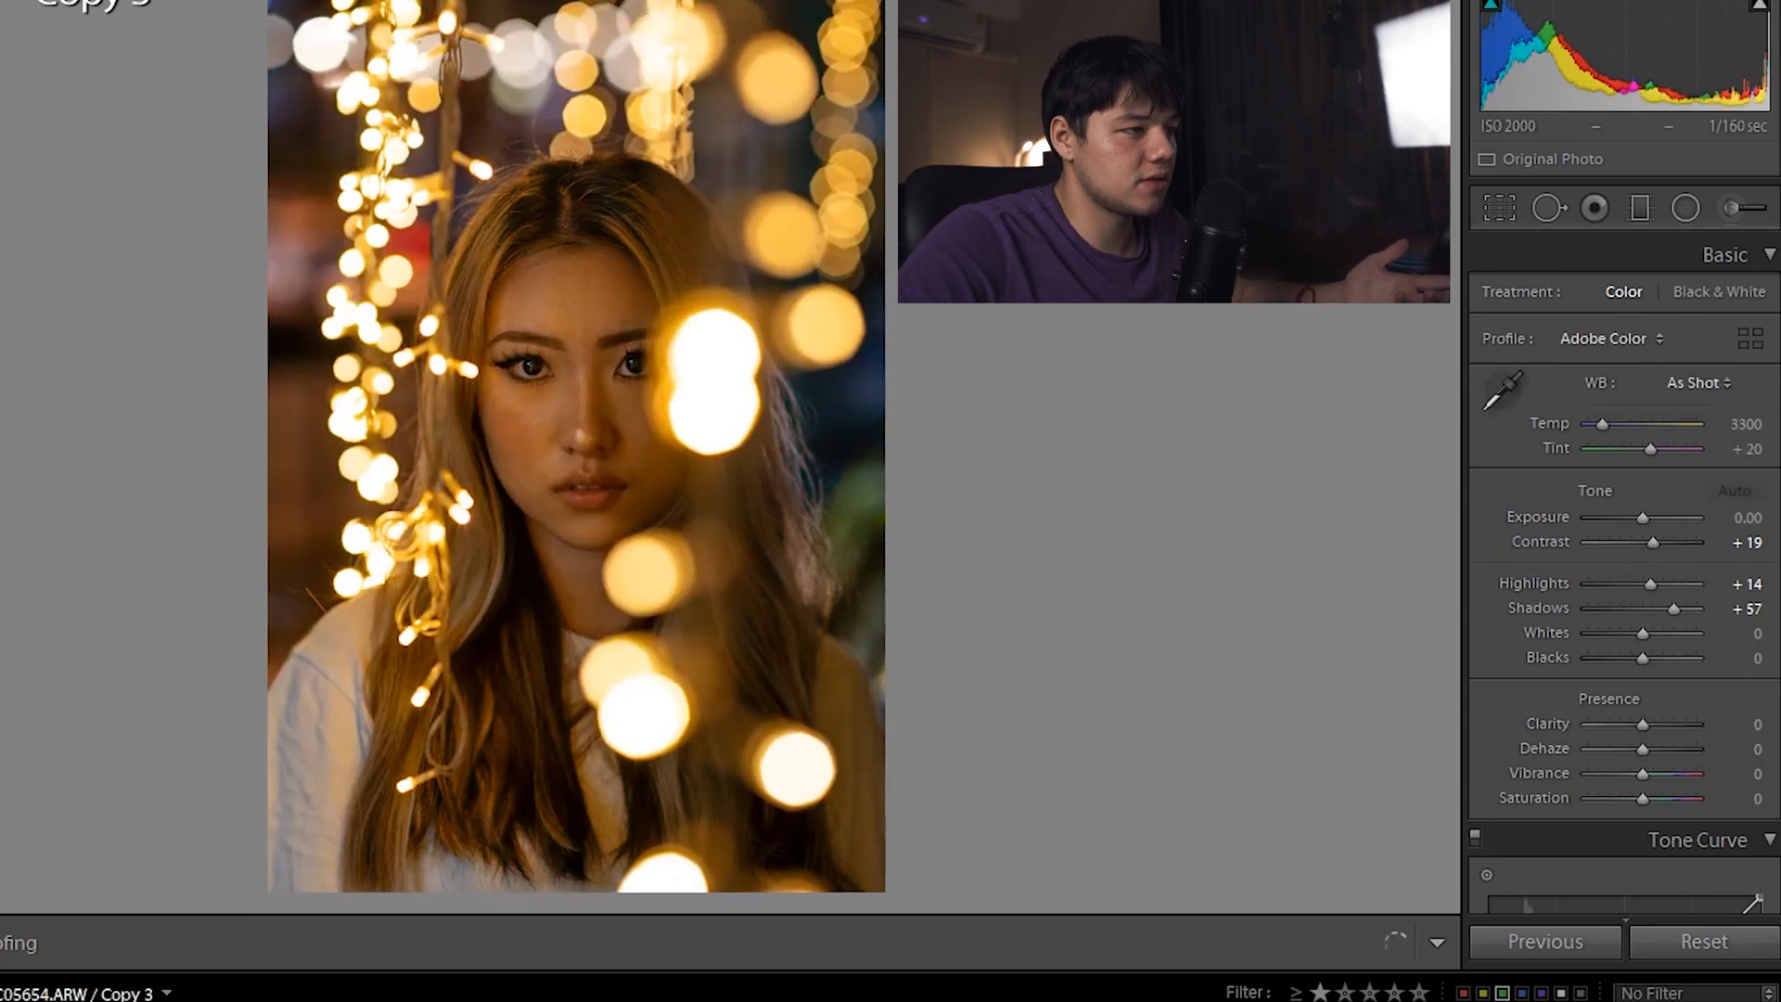
pyautogui.press('Right')
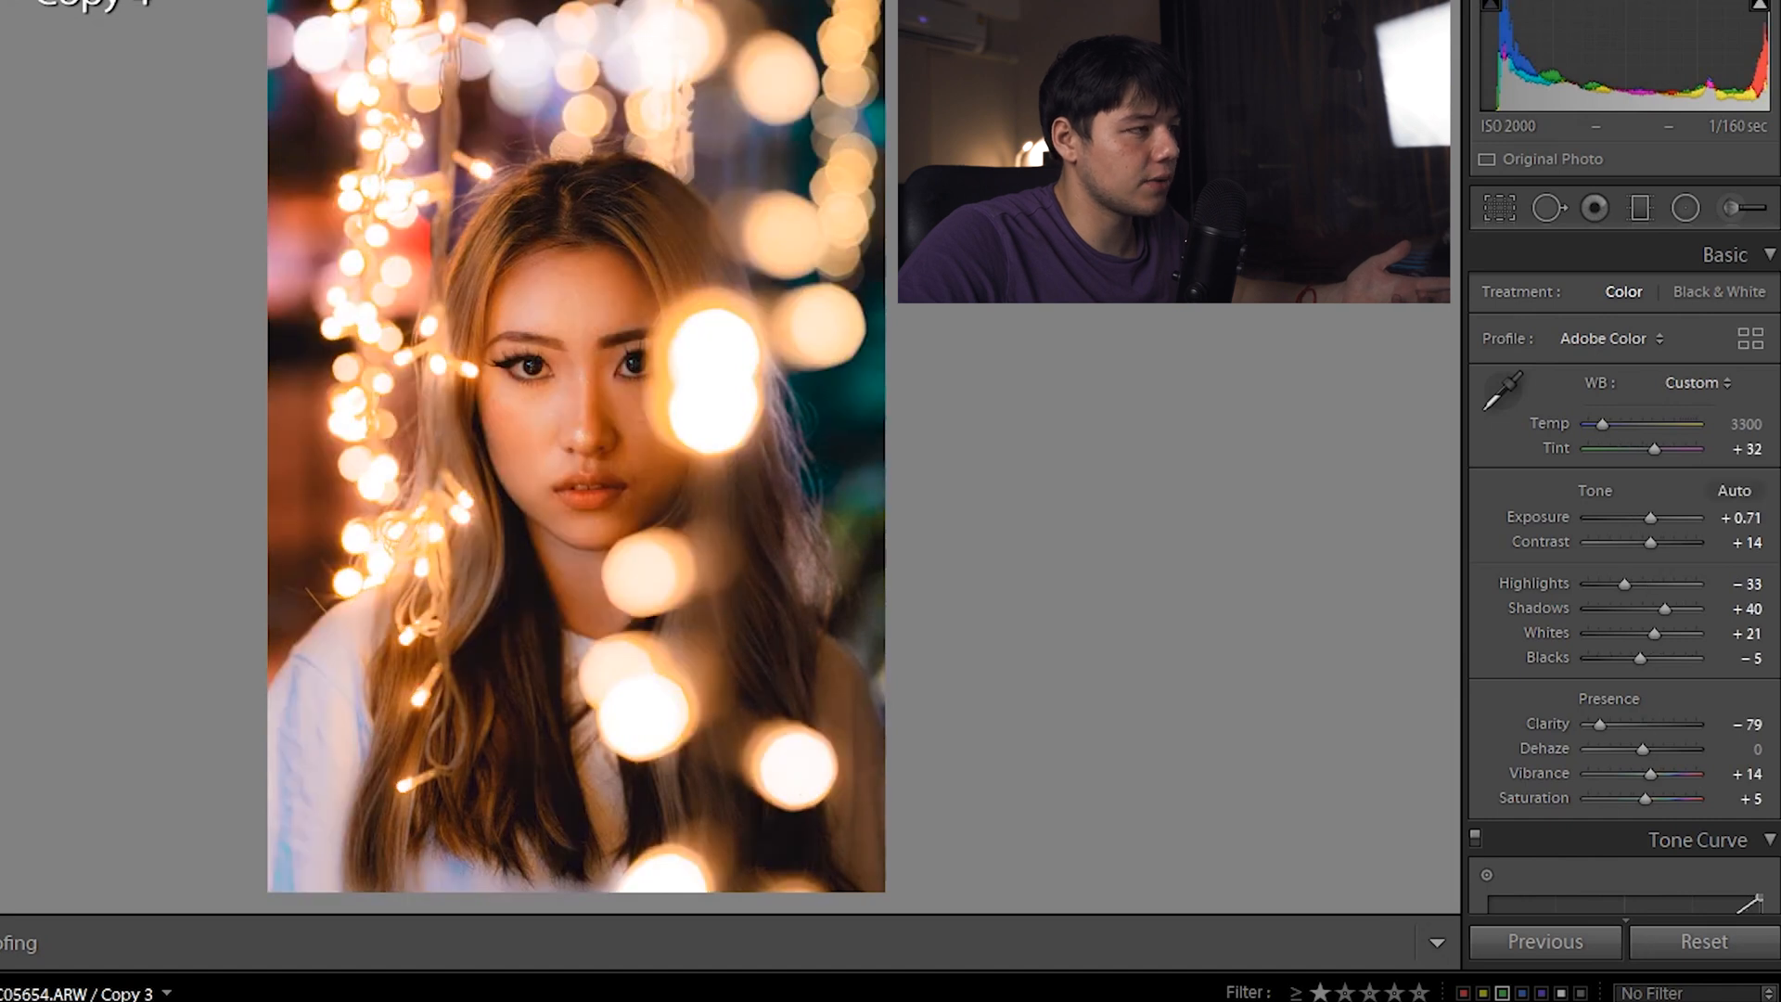
pyautogui.press('Right')
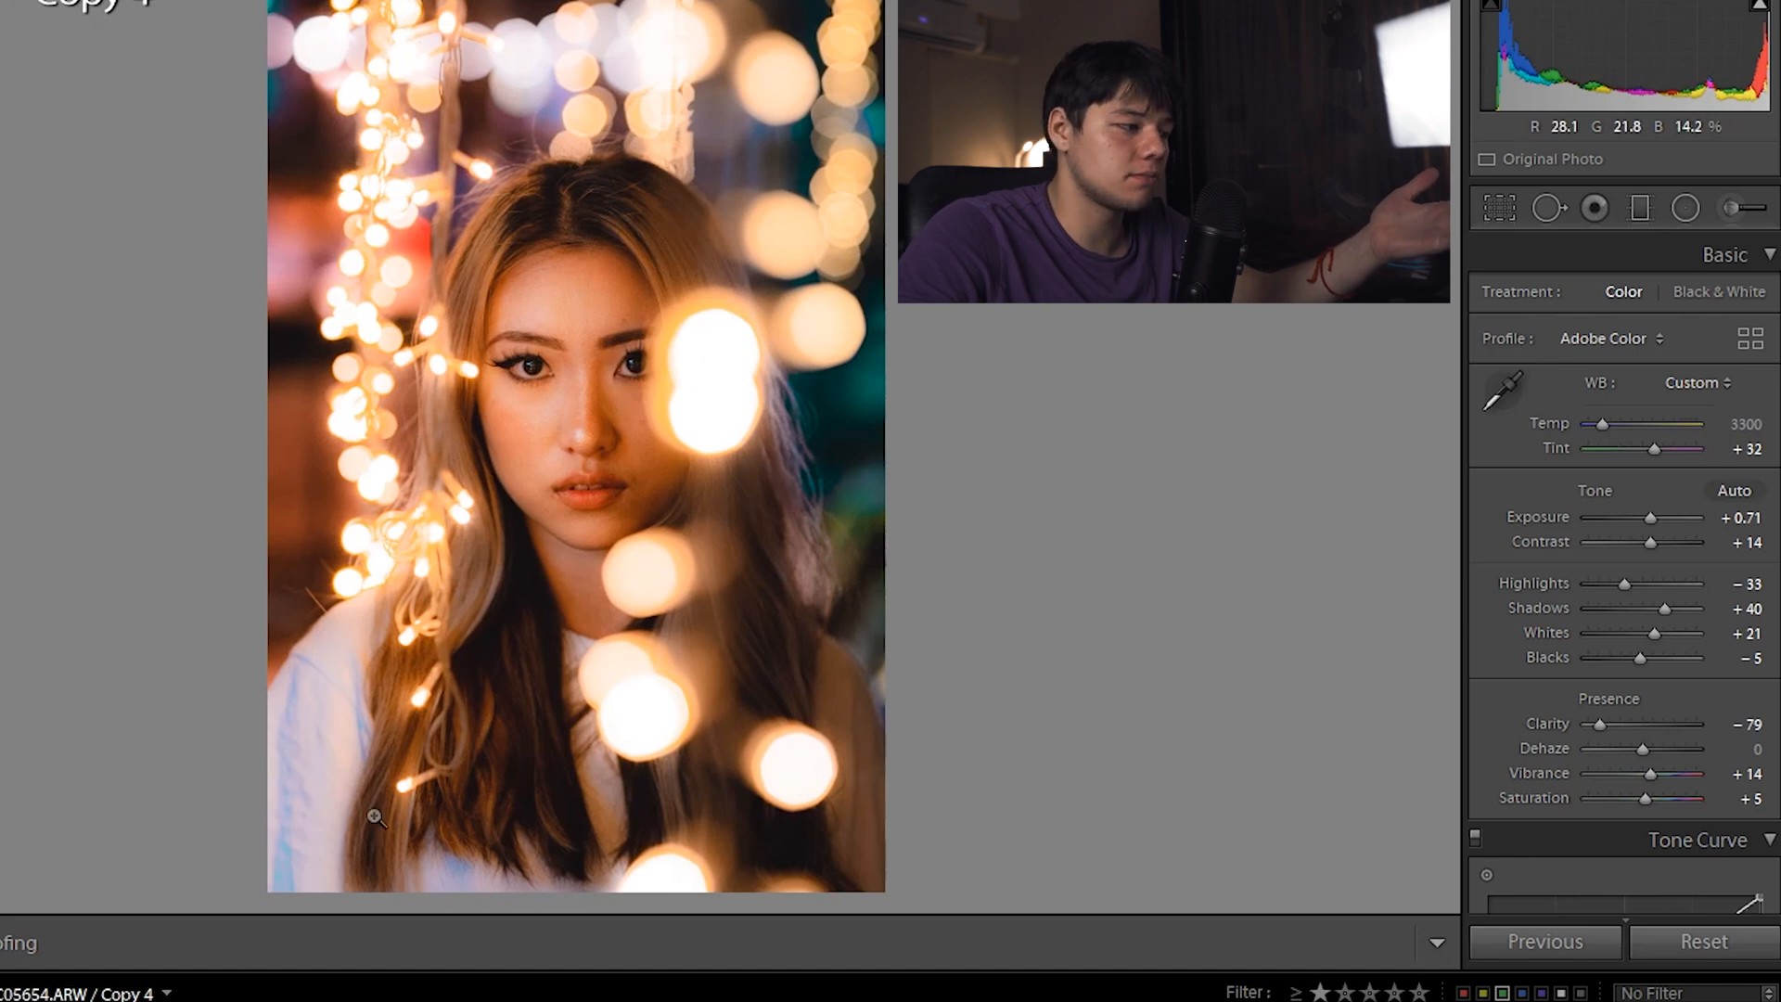
pyautogui.press('Left')
pyautogui.press('Right')
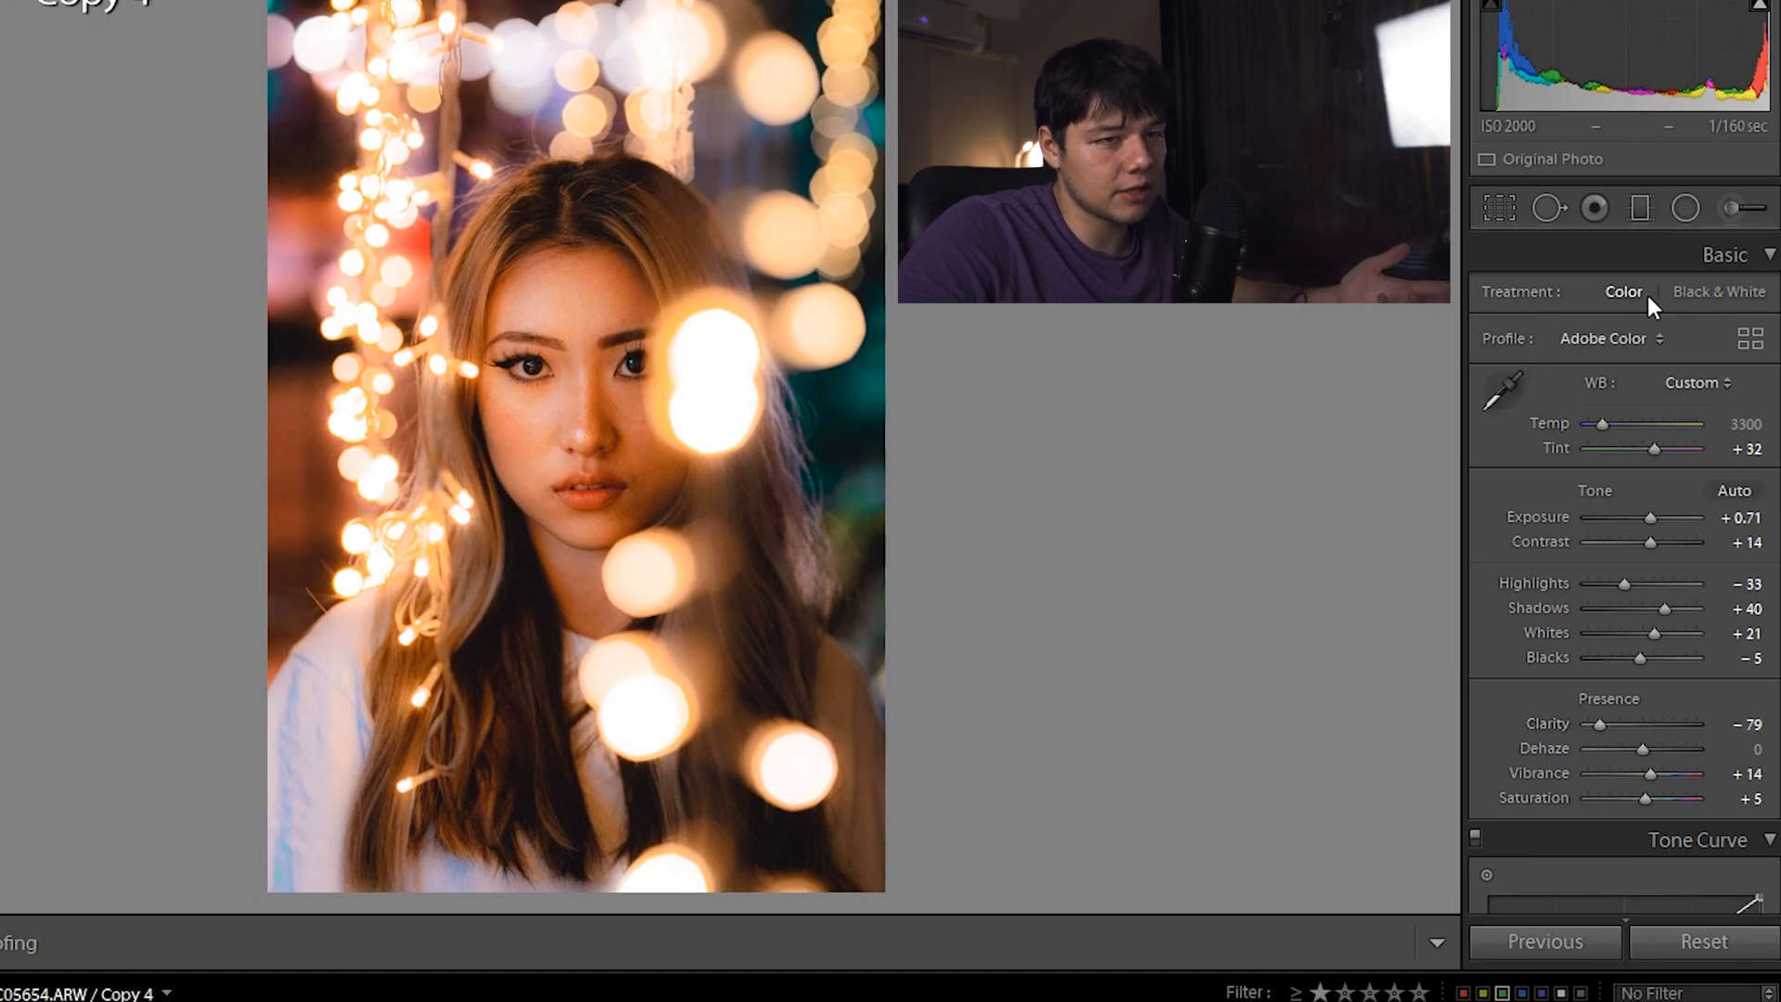
# Raise the Sharpness inside the face mask further and close the mask
pyautogui.click(1684, 208)
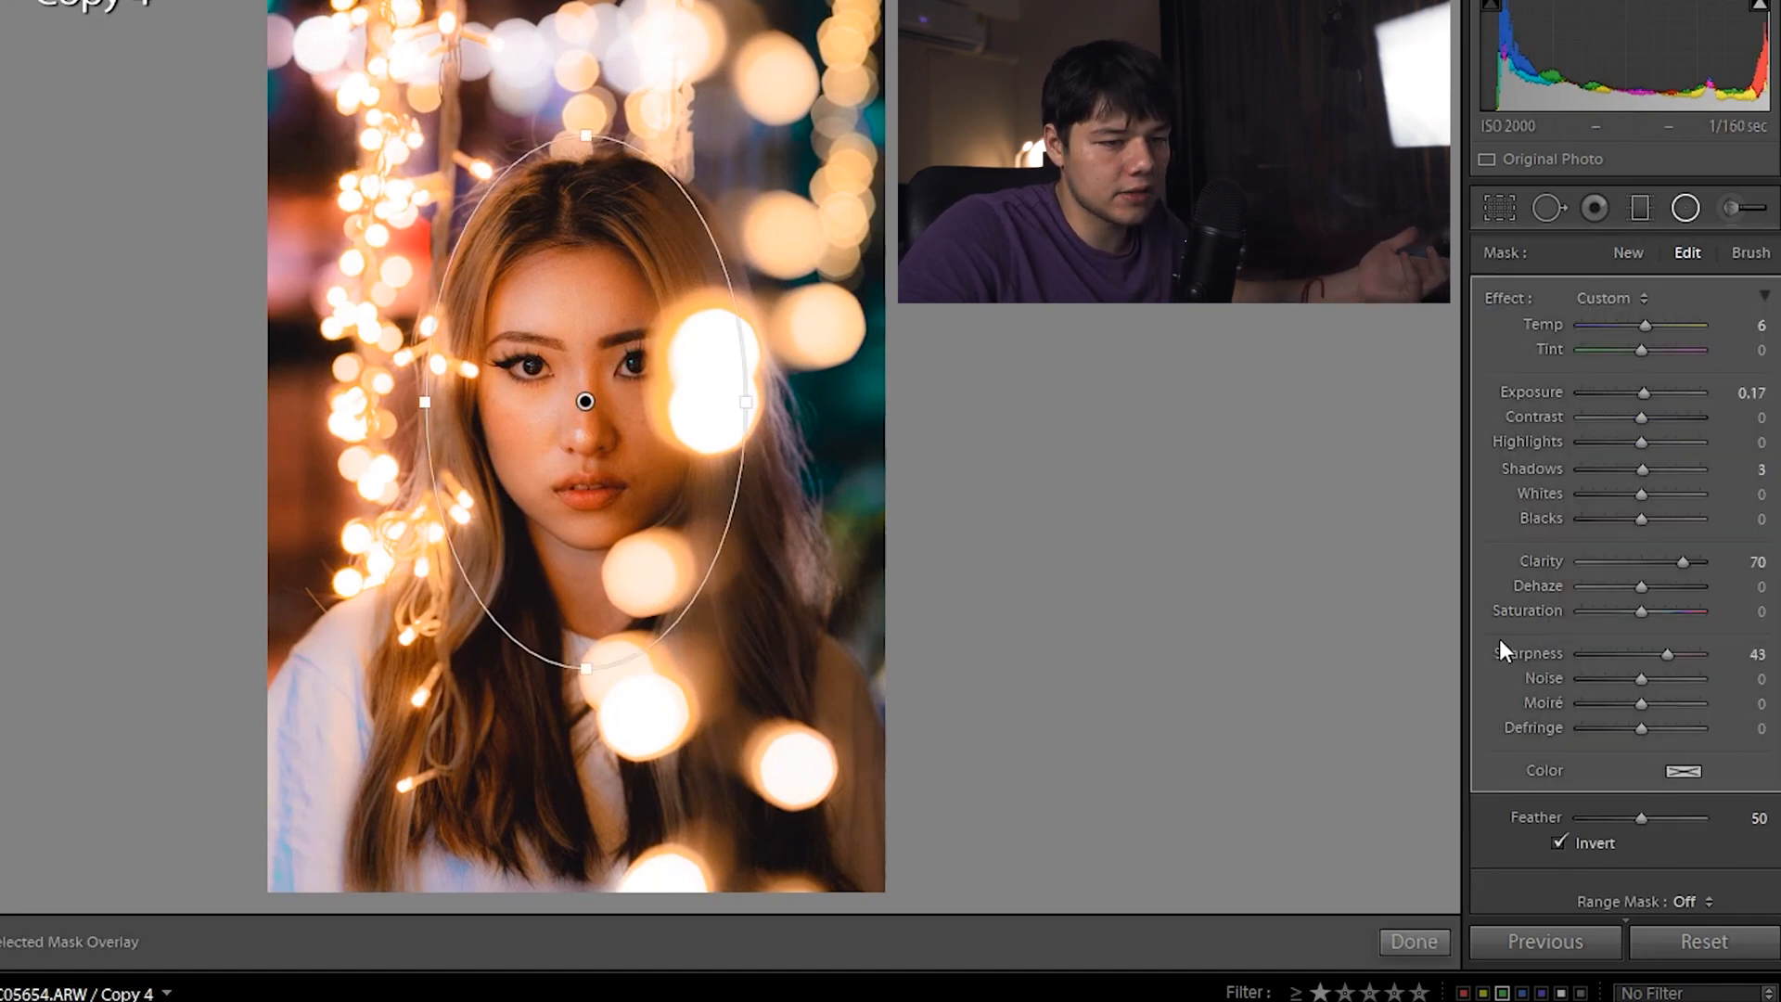
pyautogui.moveTo(1664, 657); pyautogui.dragTo(1685, 661)
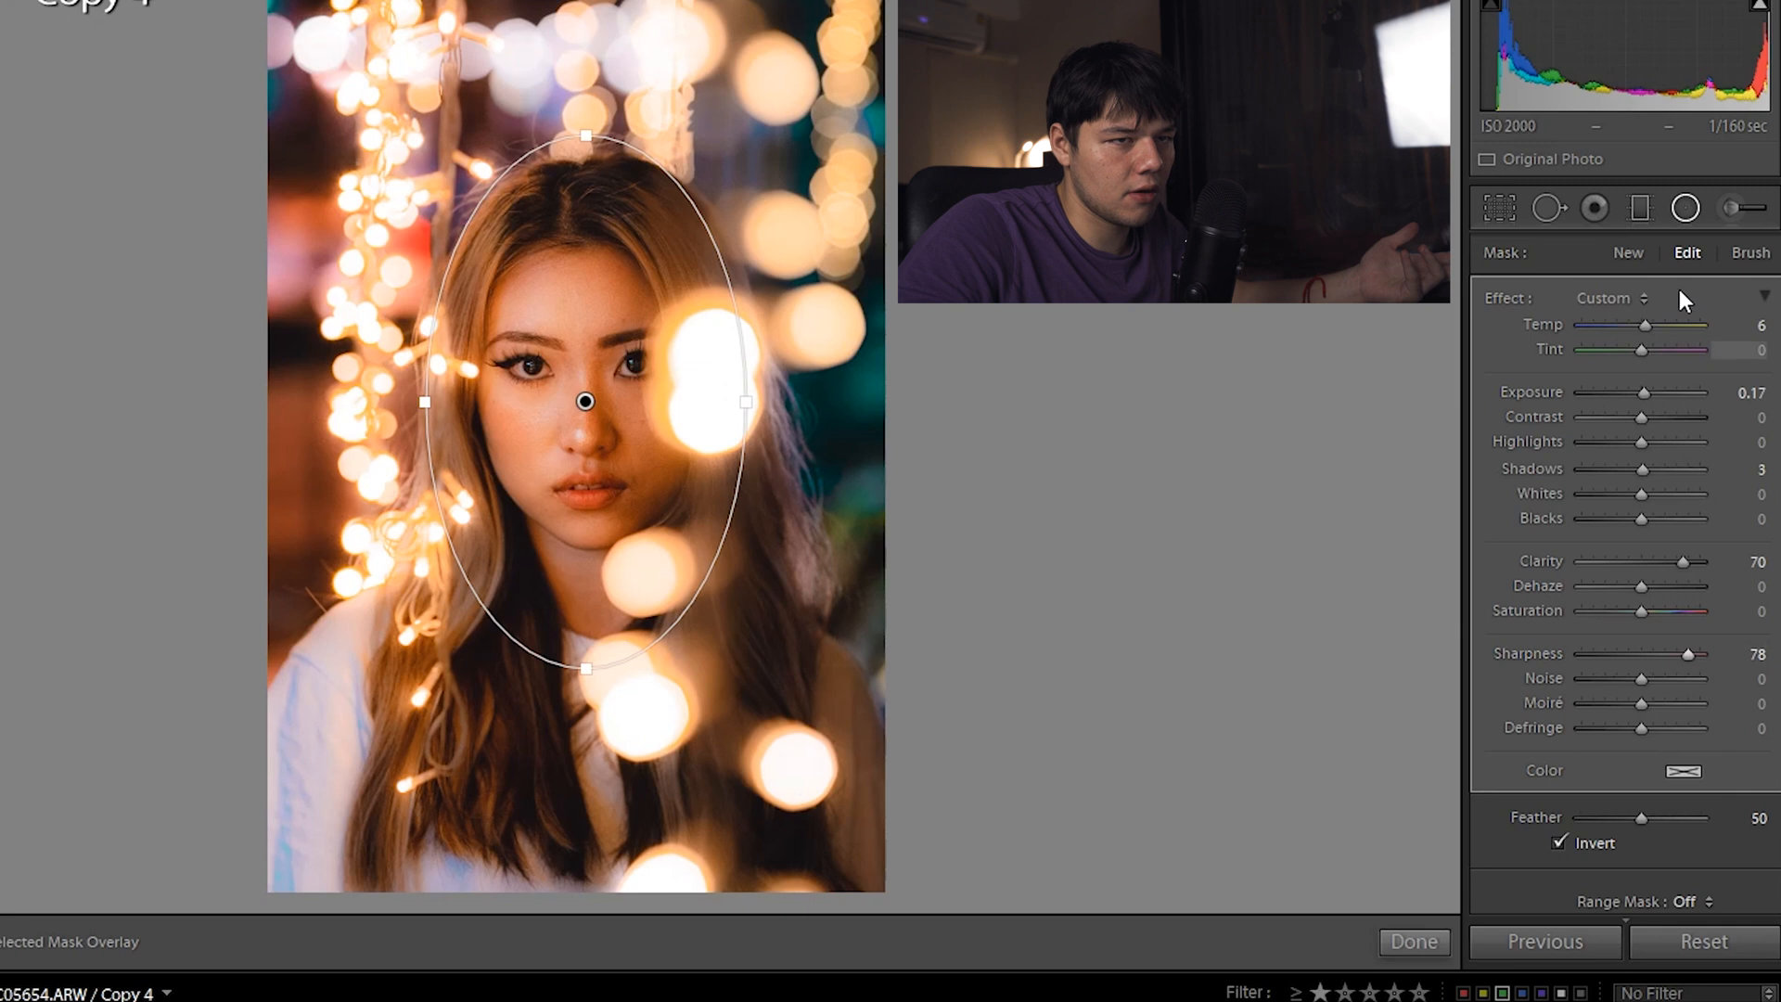
pyautogui.click(1685, 209)
# Compare against Copy 3 again, then lower Copy 4's Exposure to +0.48
pyautogui.press('Left')
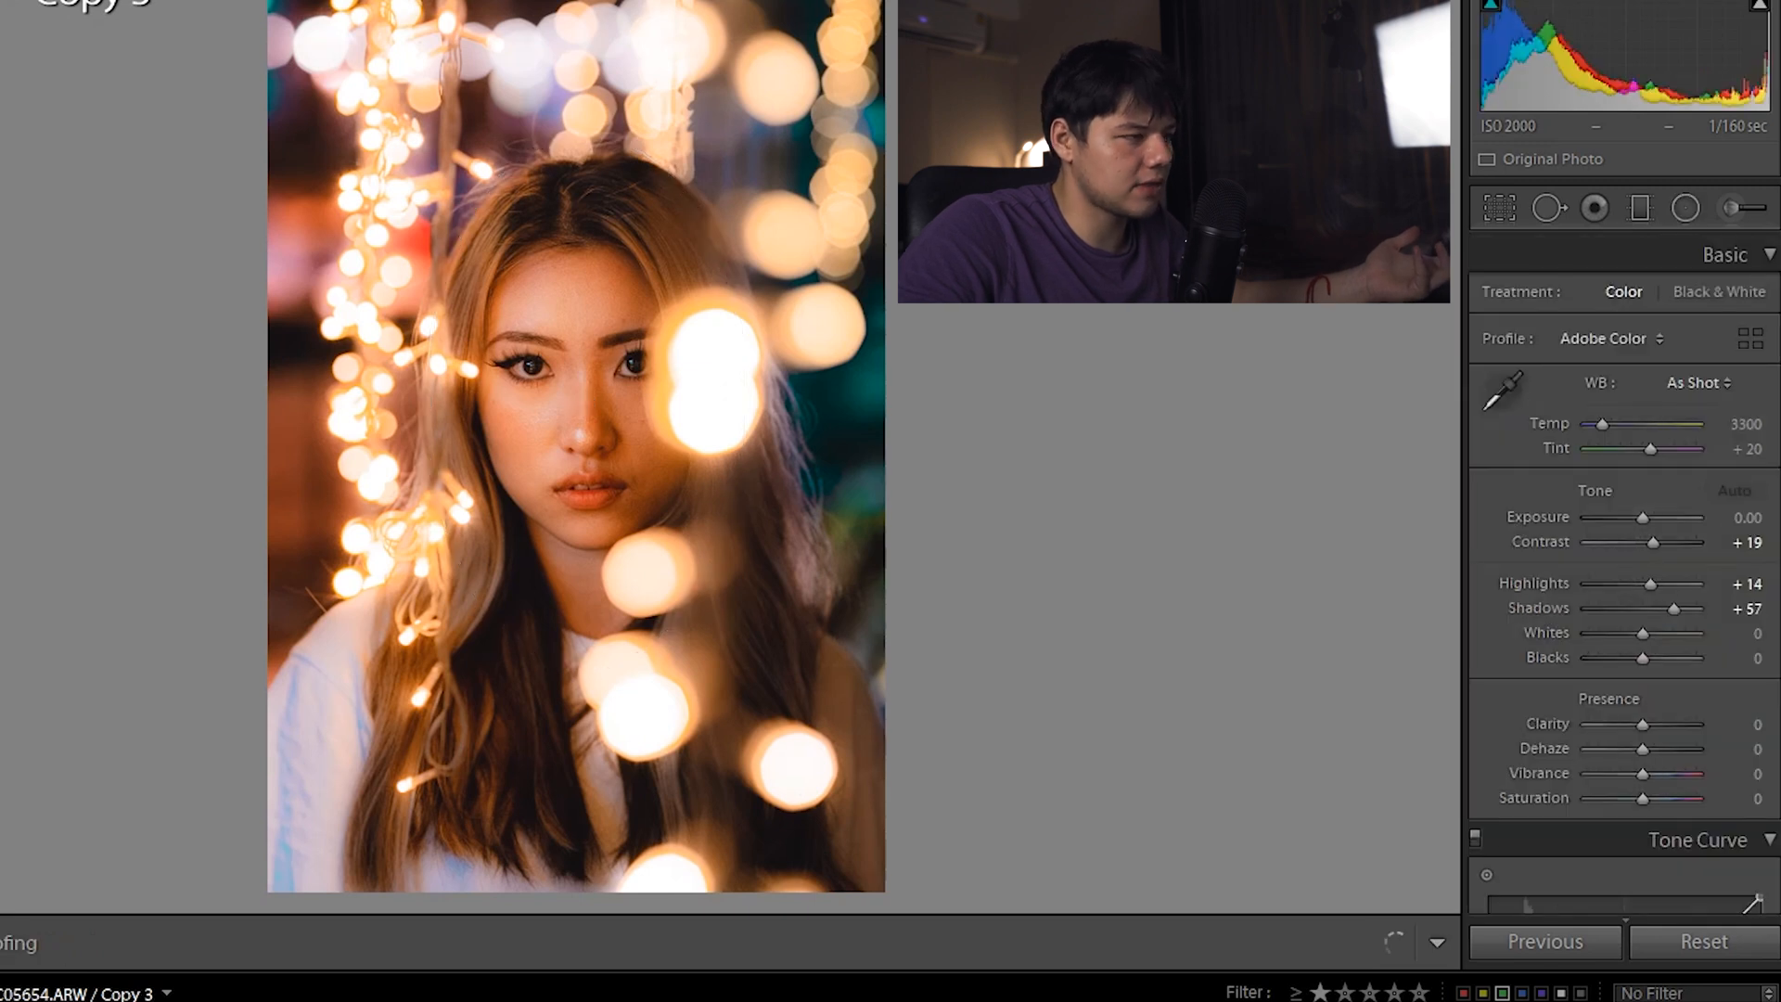
pyautogui.press('Right')
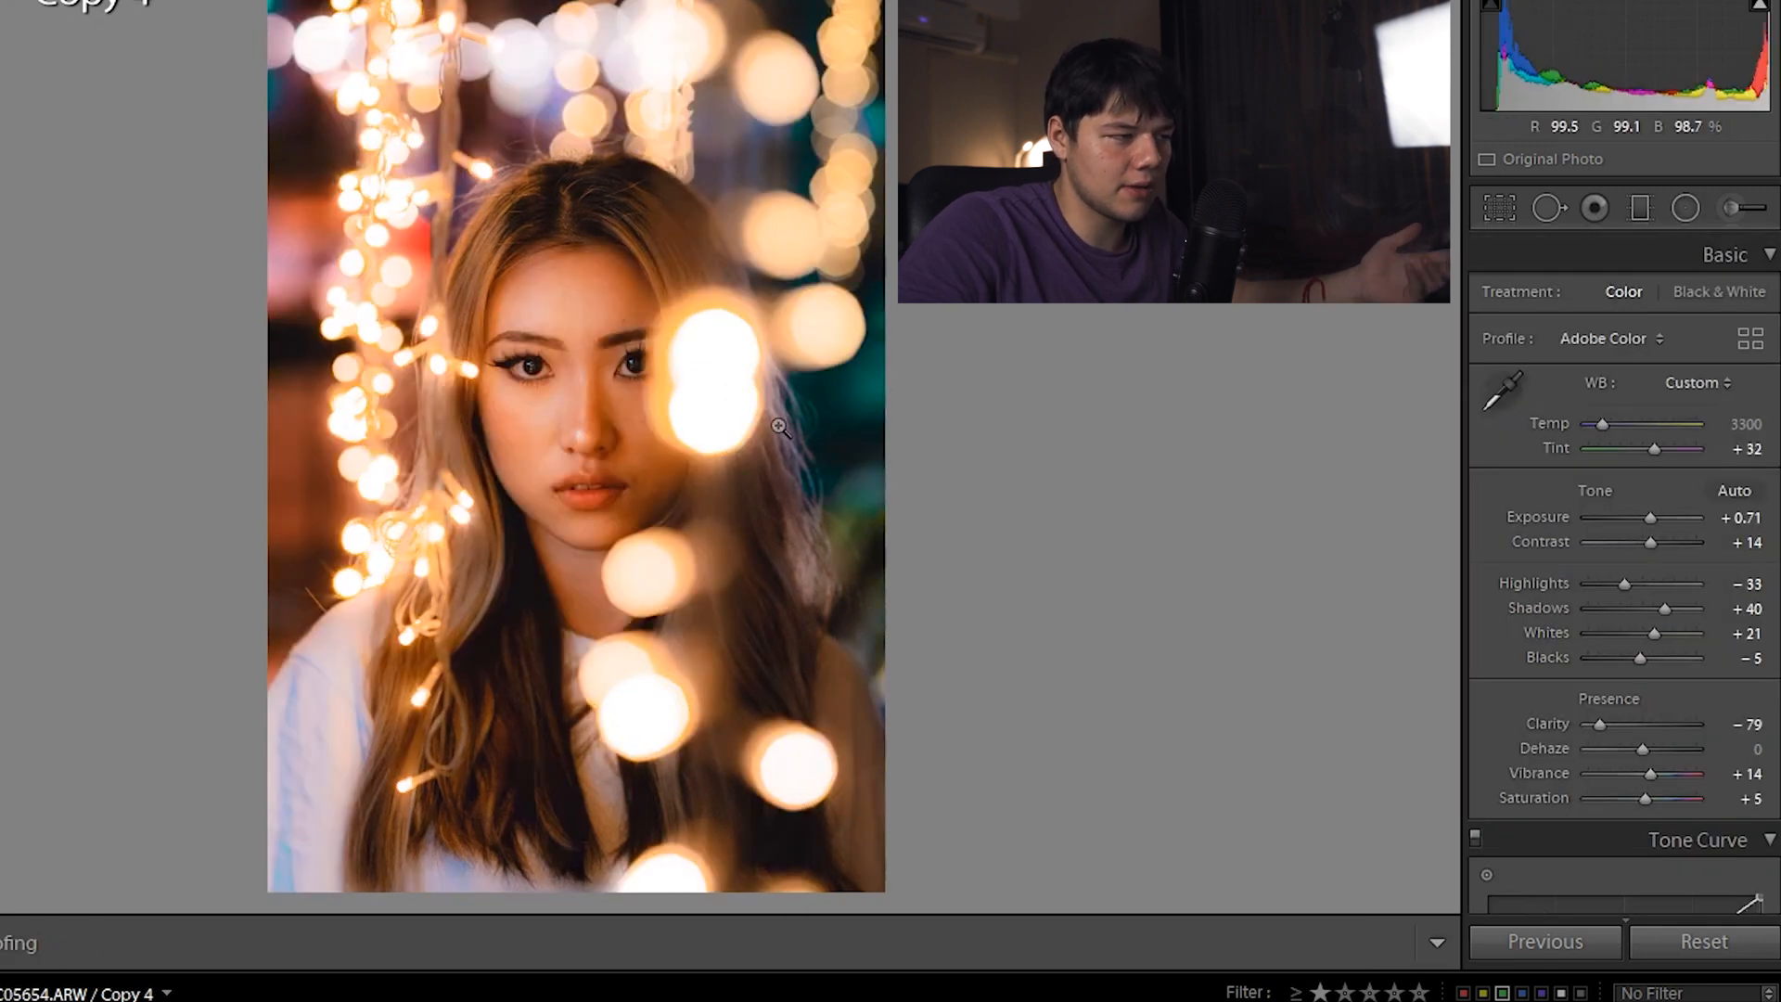
pyautogui.moveTo(1659, 519); pyautogui.dragTo(1651, 515)
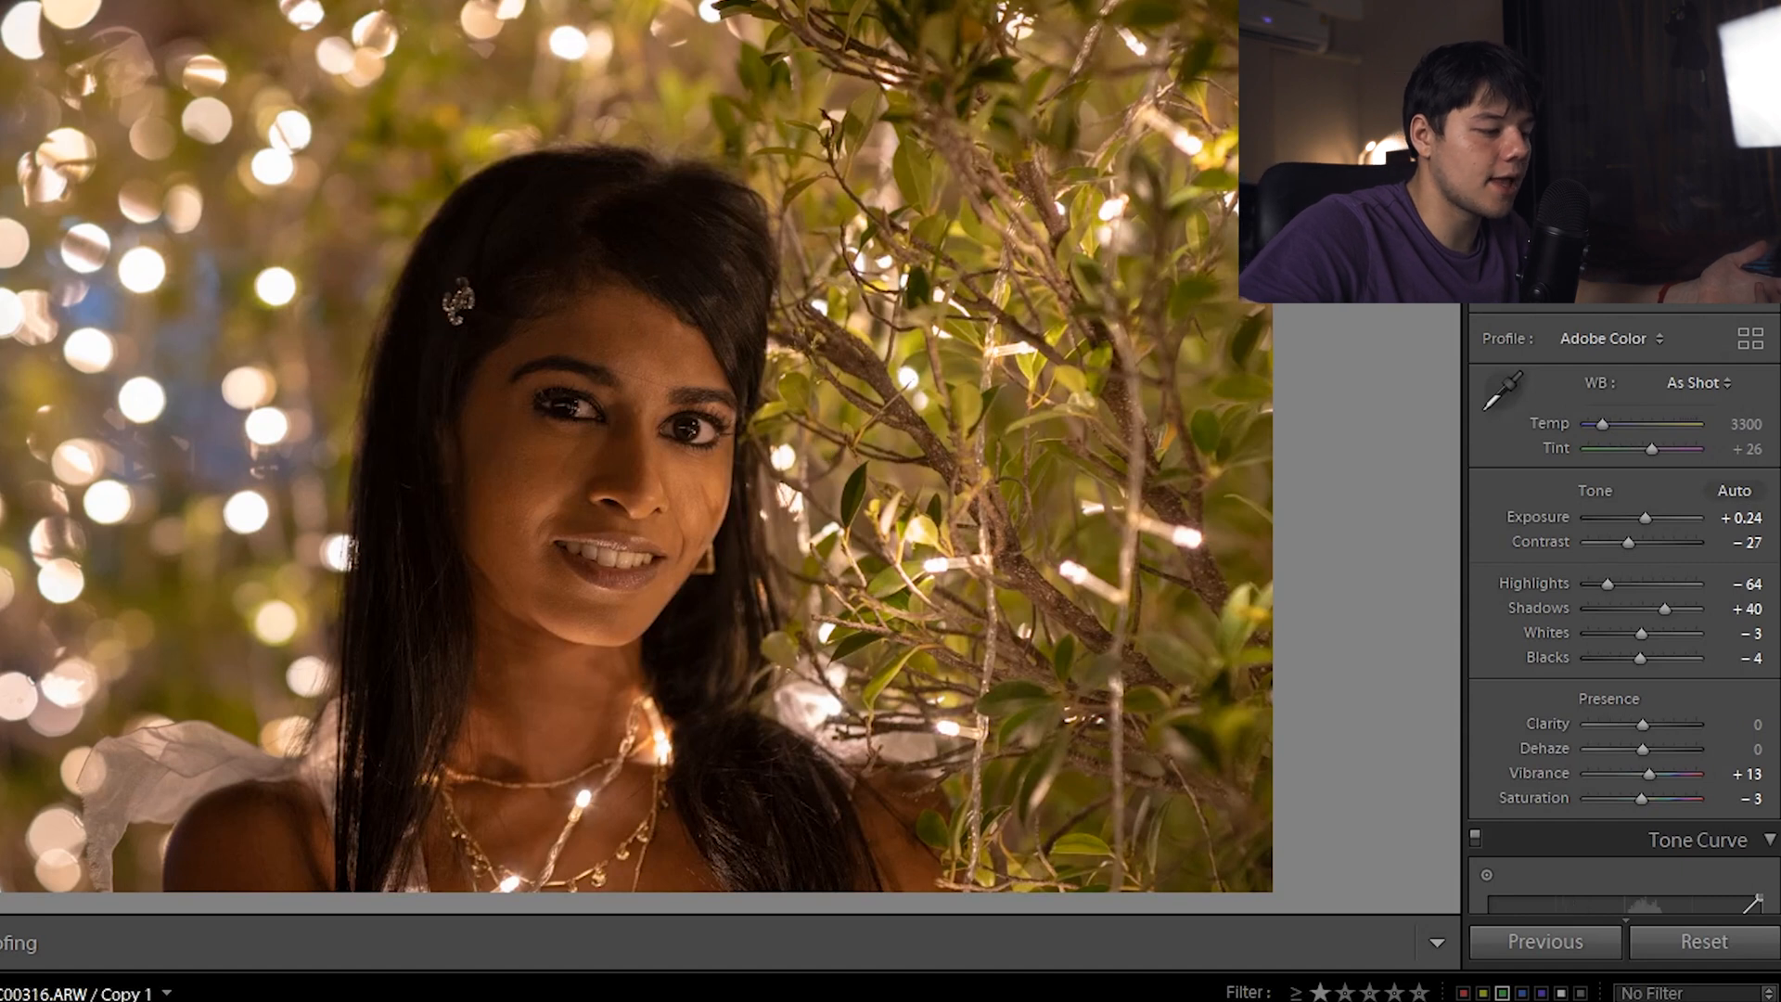
# On the fairy-lights tree portrait, reset global Clarity and zero the face mask's Sharpness and Clarity
pyautogui.press('Right')
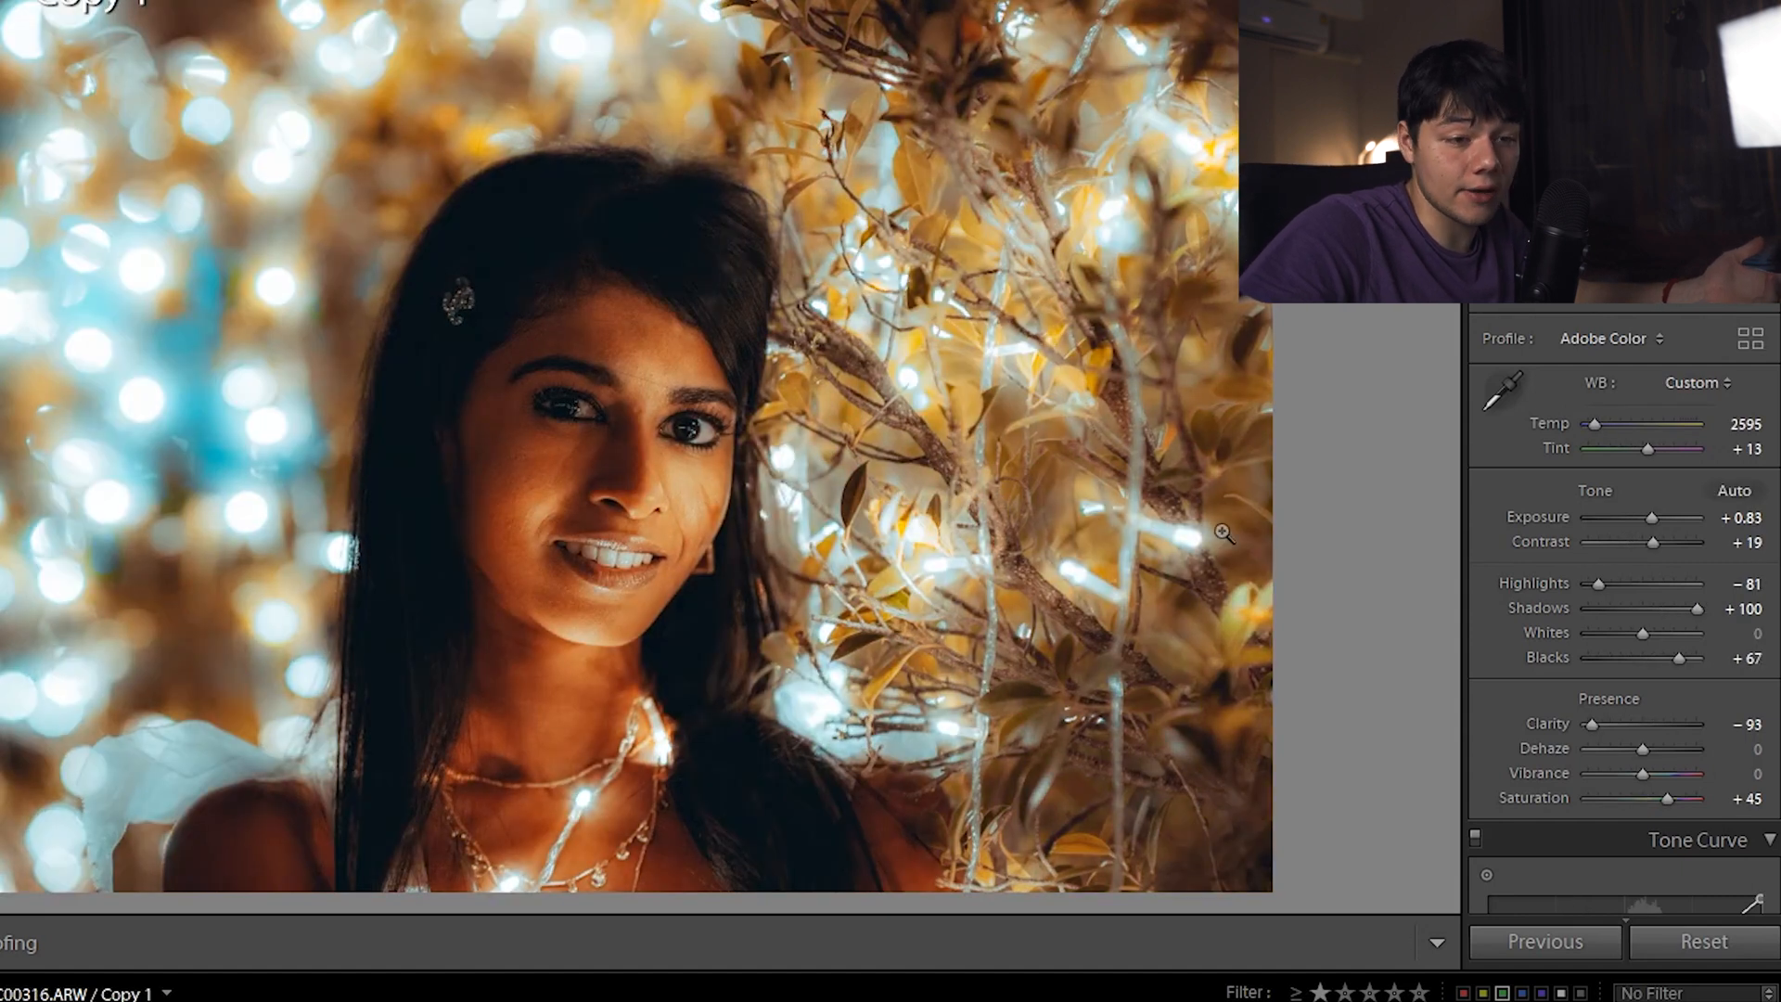
pyautogui.doubleClick(1587, 726)
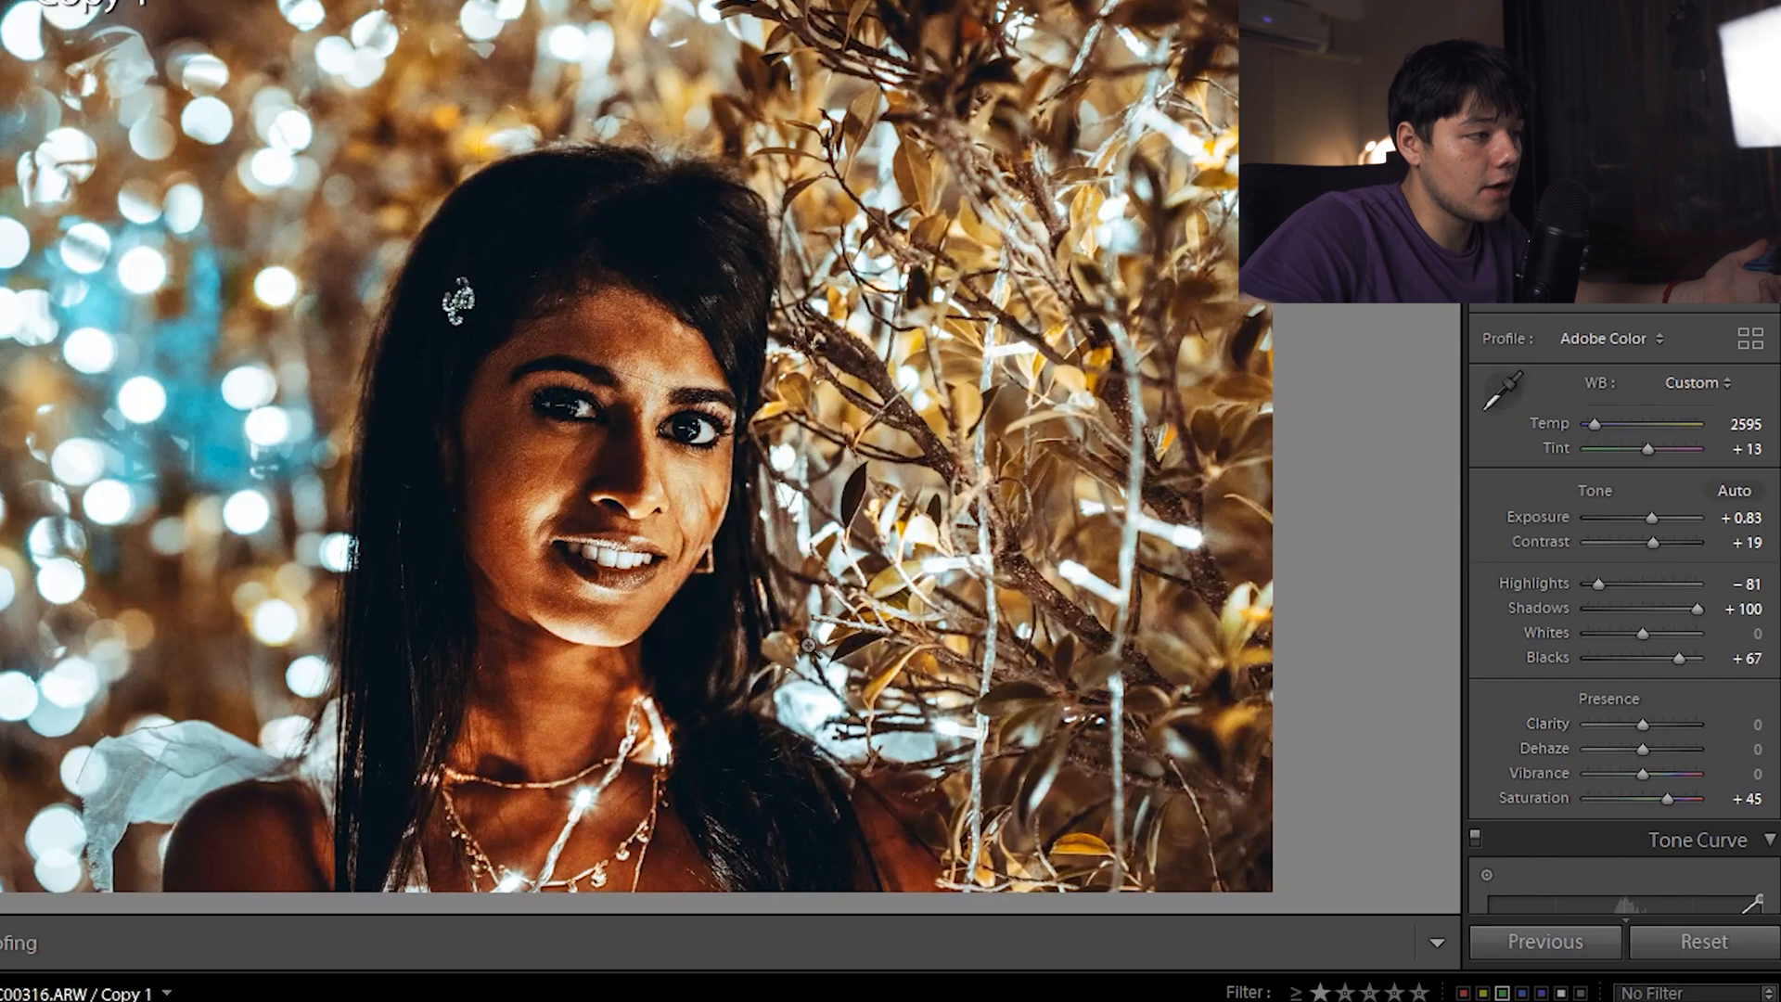
pyautogui.hotkey('shift', 'm')
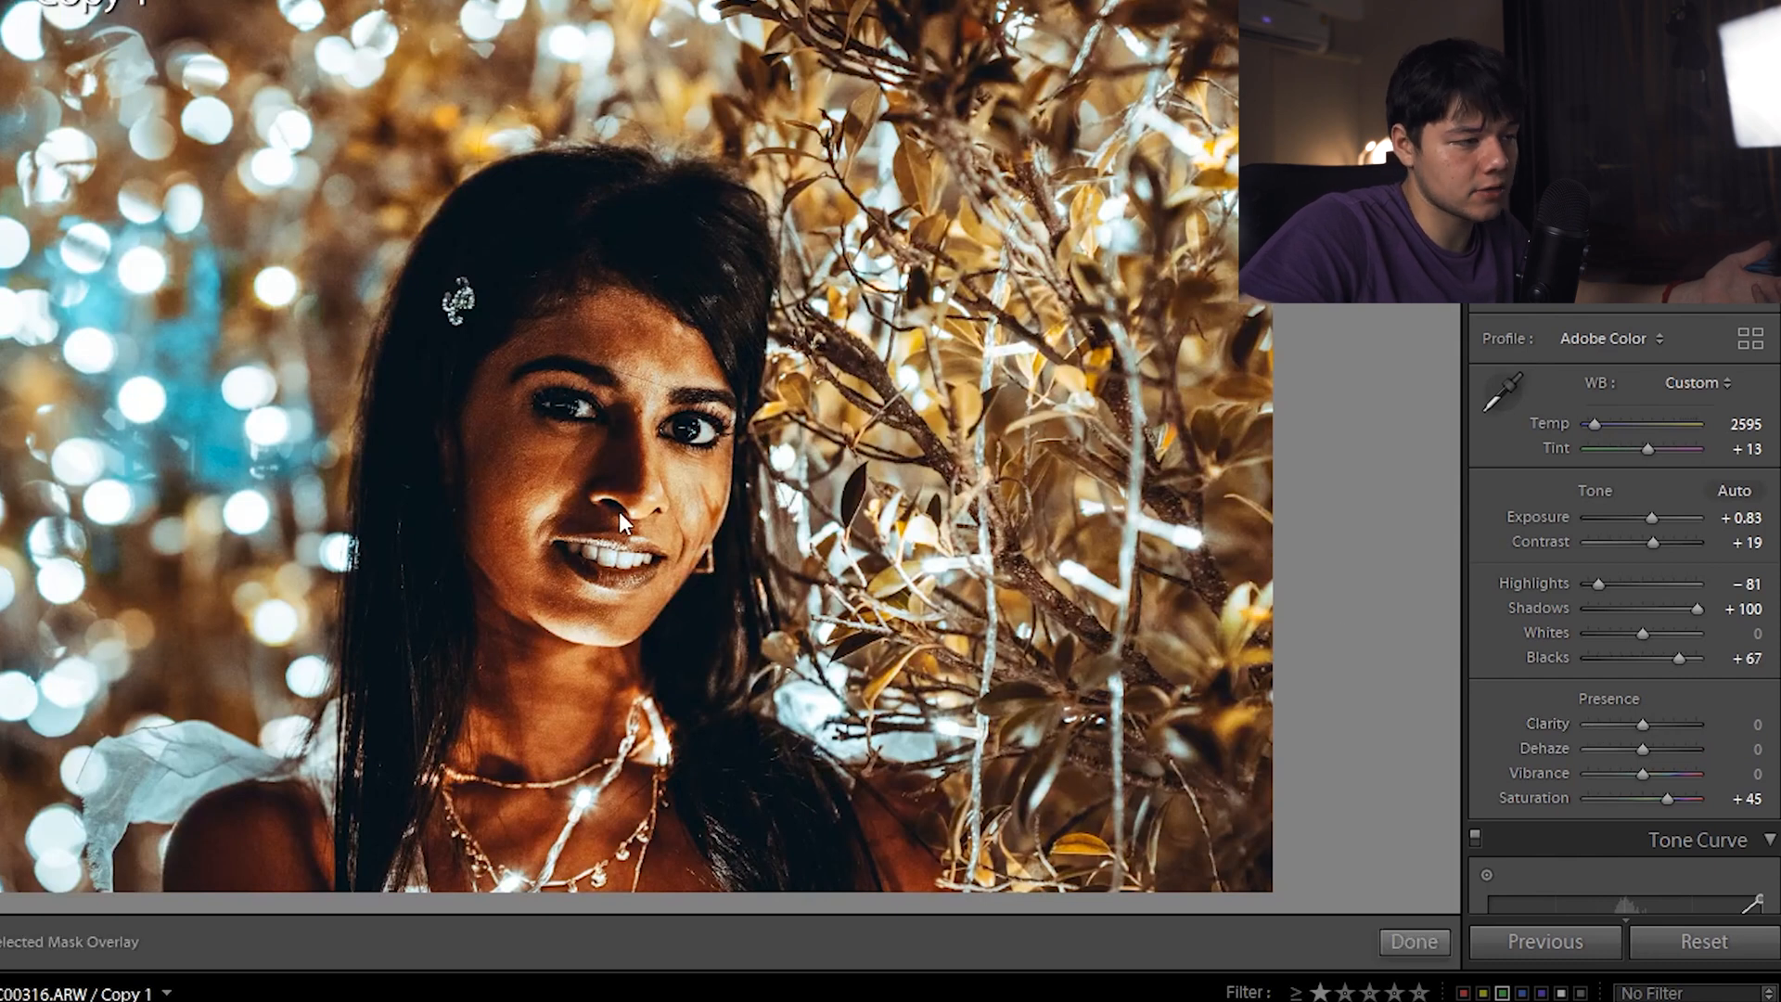
pyautogui.doubleClick(1667, 654)
pyautogui.doubleClick(1676, 562)
pyautogui.hotkey('shift', 'm')
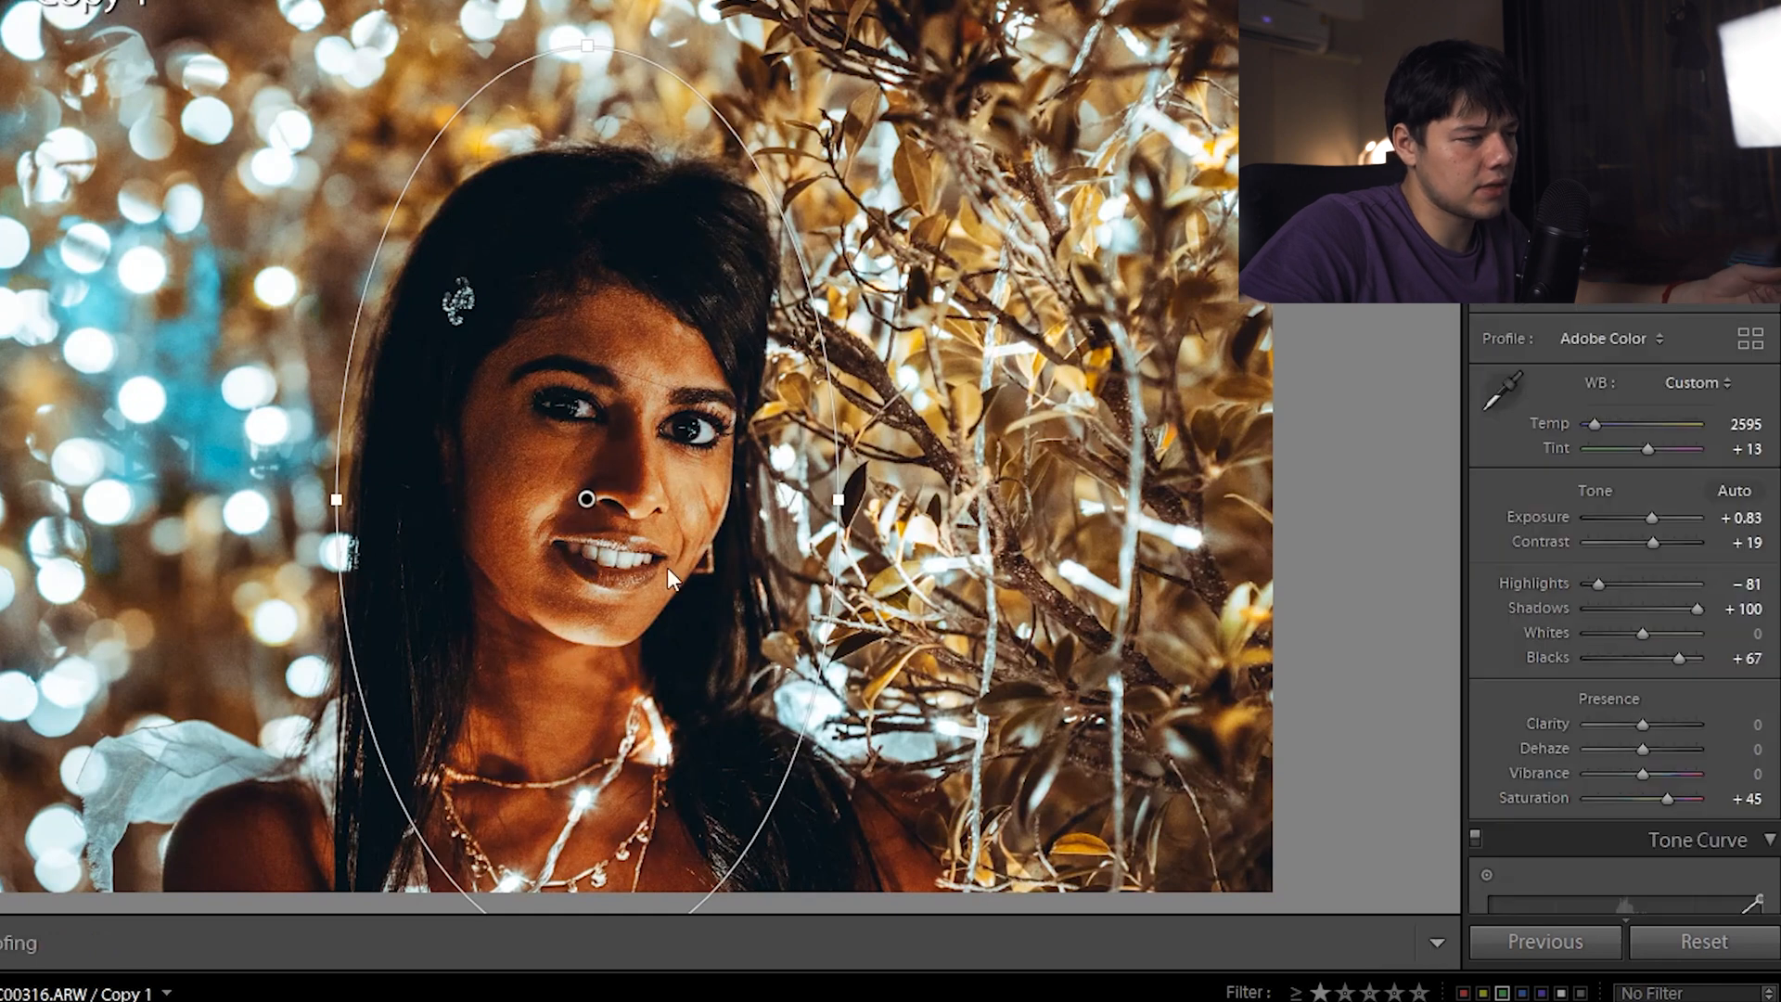
# Set global Clarity to -86, comparing before and after, then open the seated street portrait
pyautogui.click(1593, 724)
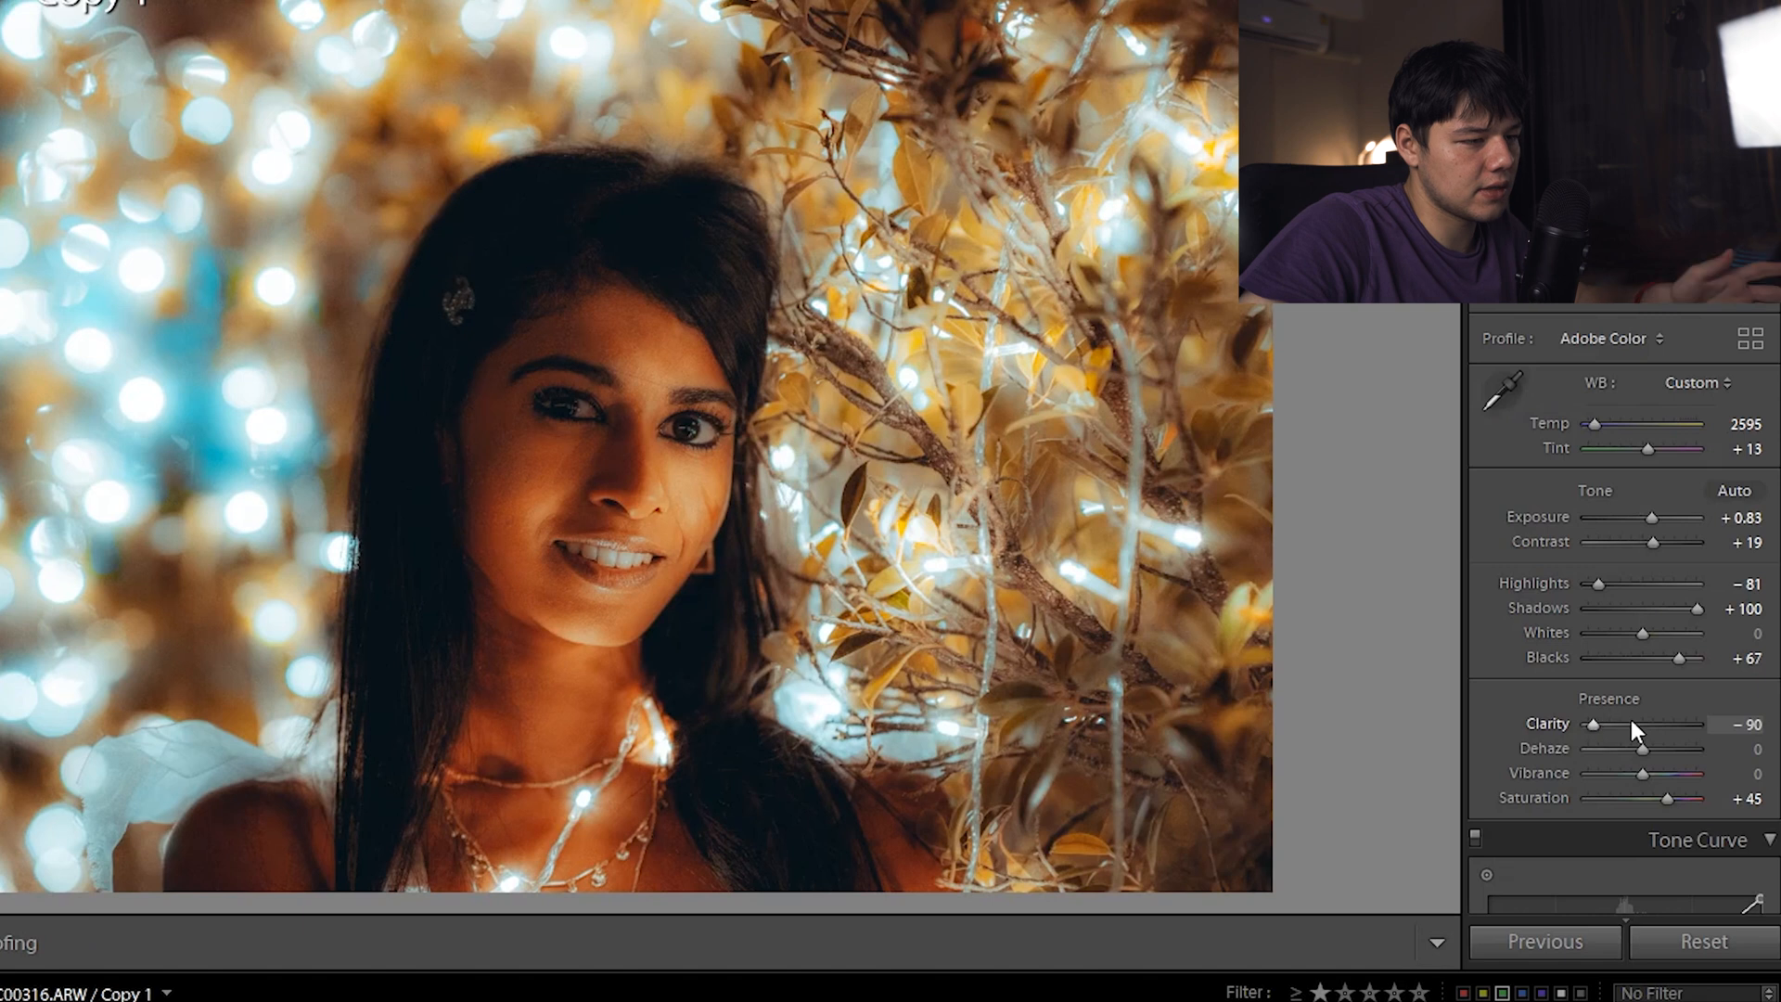
pyautogui.hotkey('ctrl', 'z')
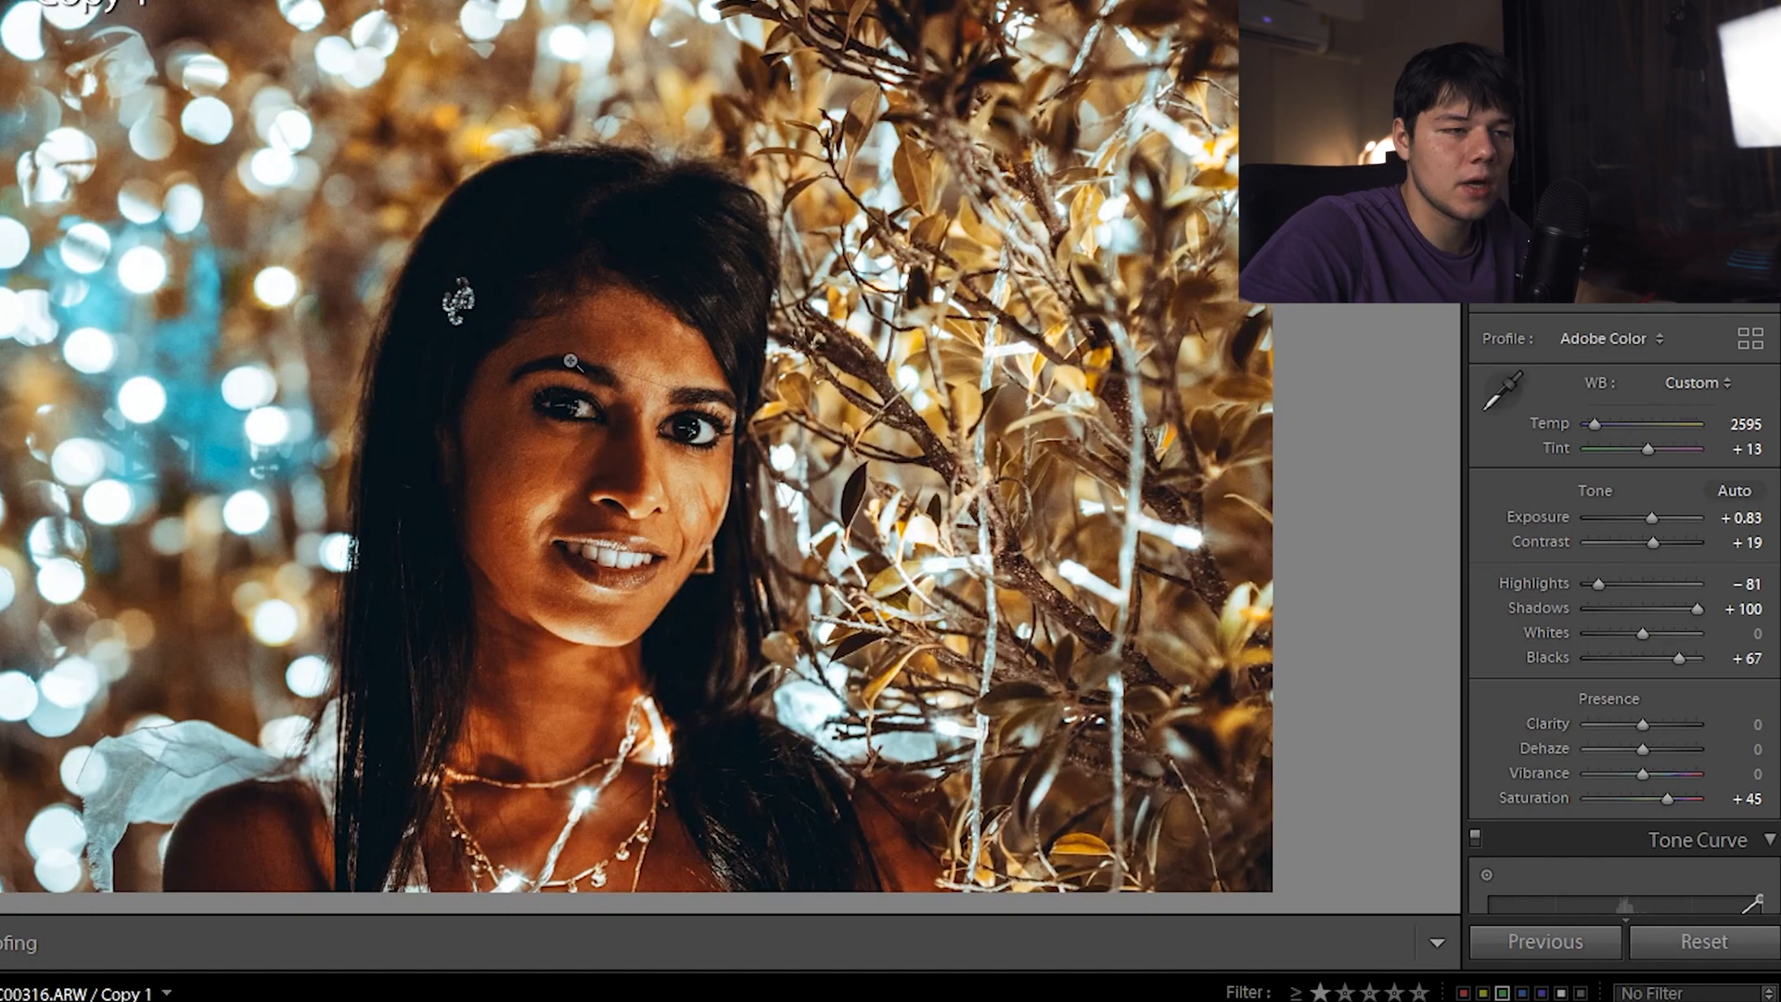
pyautogui.hotkey('ctrl', 'y')
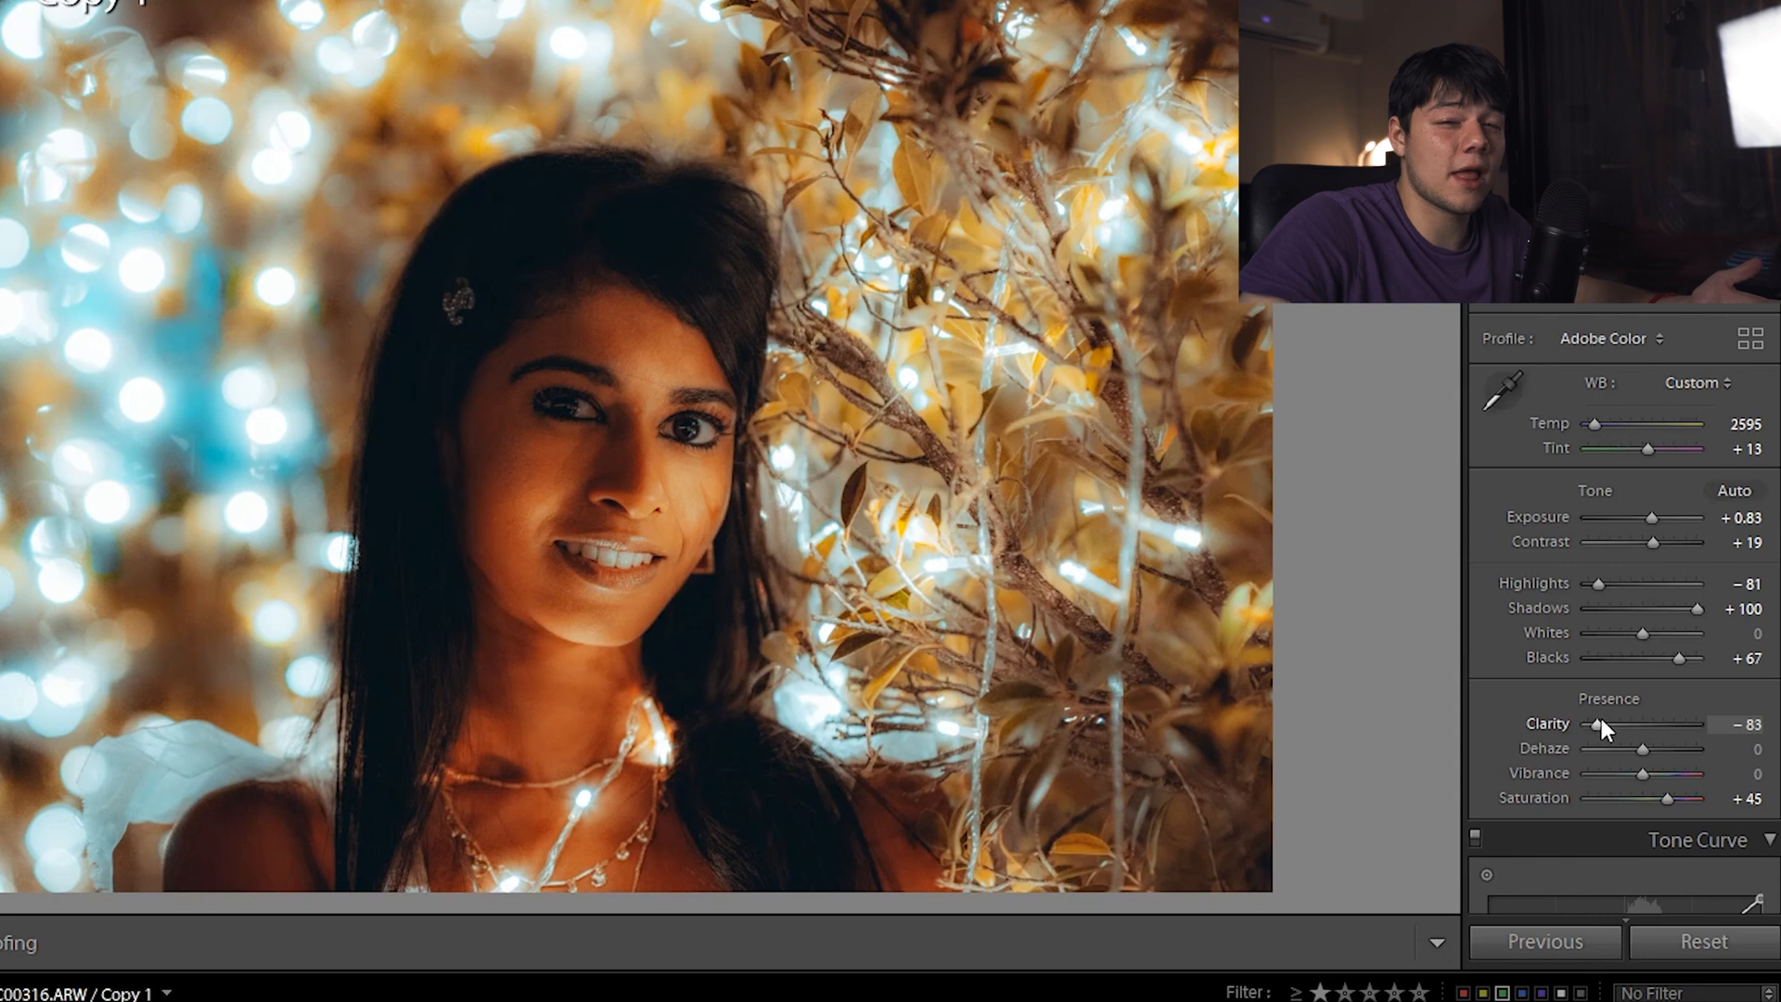
pyautogui.moveTo(1601, 720); pyautogui.dragTo(1599, 722)
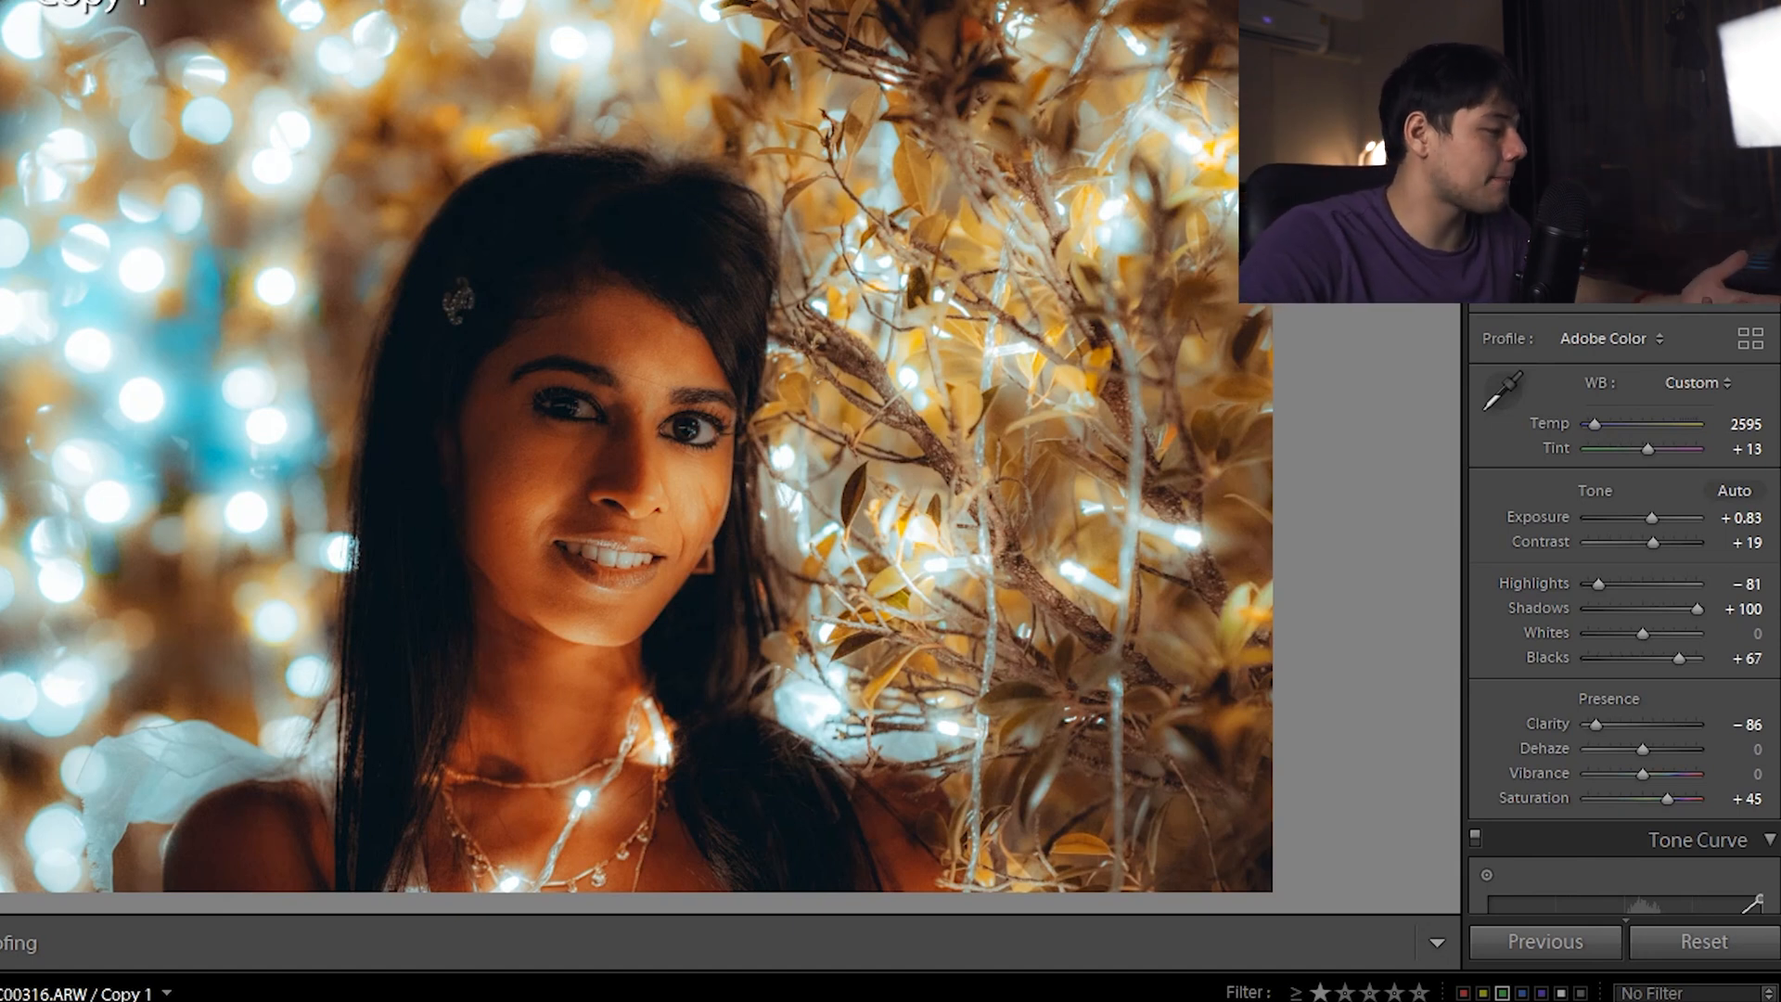
pyautogui.click(423, 1000)
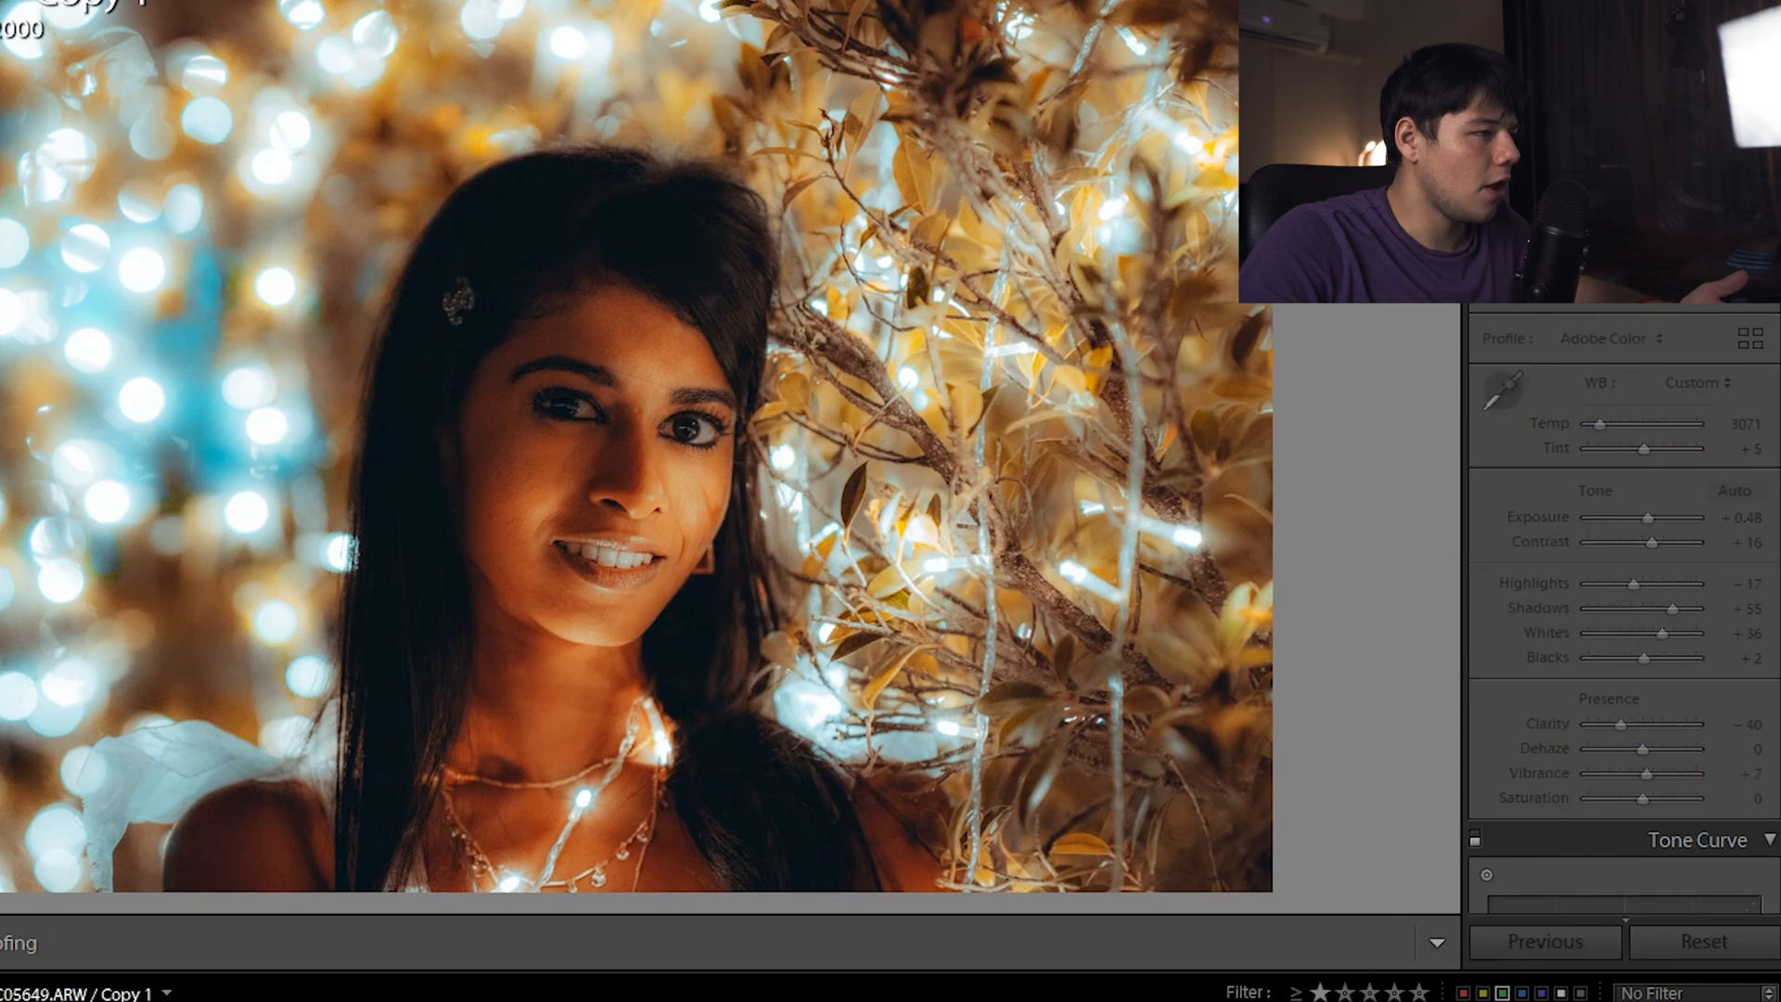
# Inspect the seated street portrait zoomed in, set Clarity to -36, then open the close-up fairy-light portrait
pyautogui.doubleClick(1617, 723)
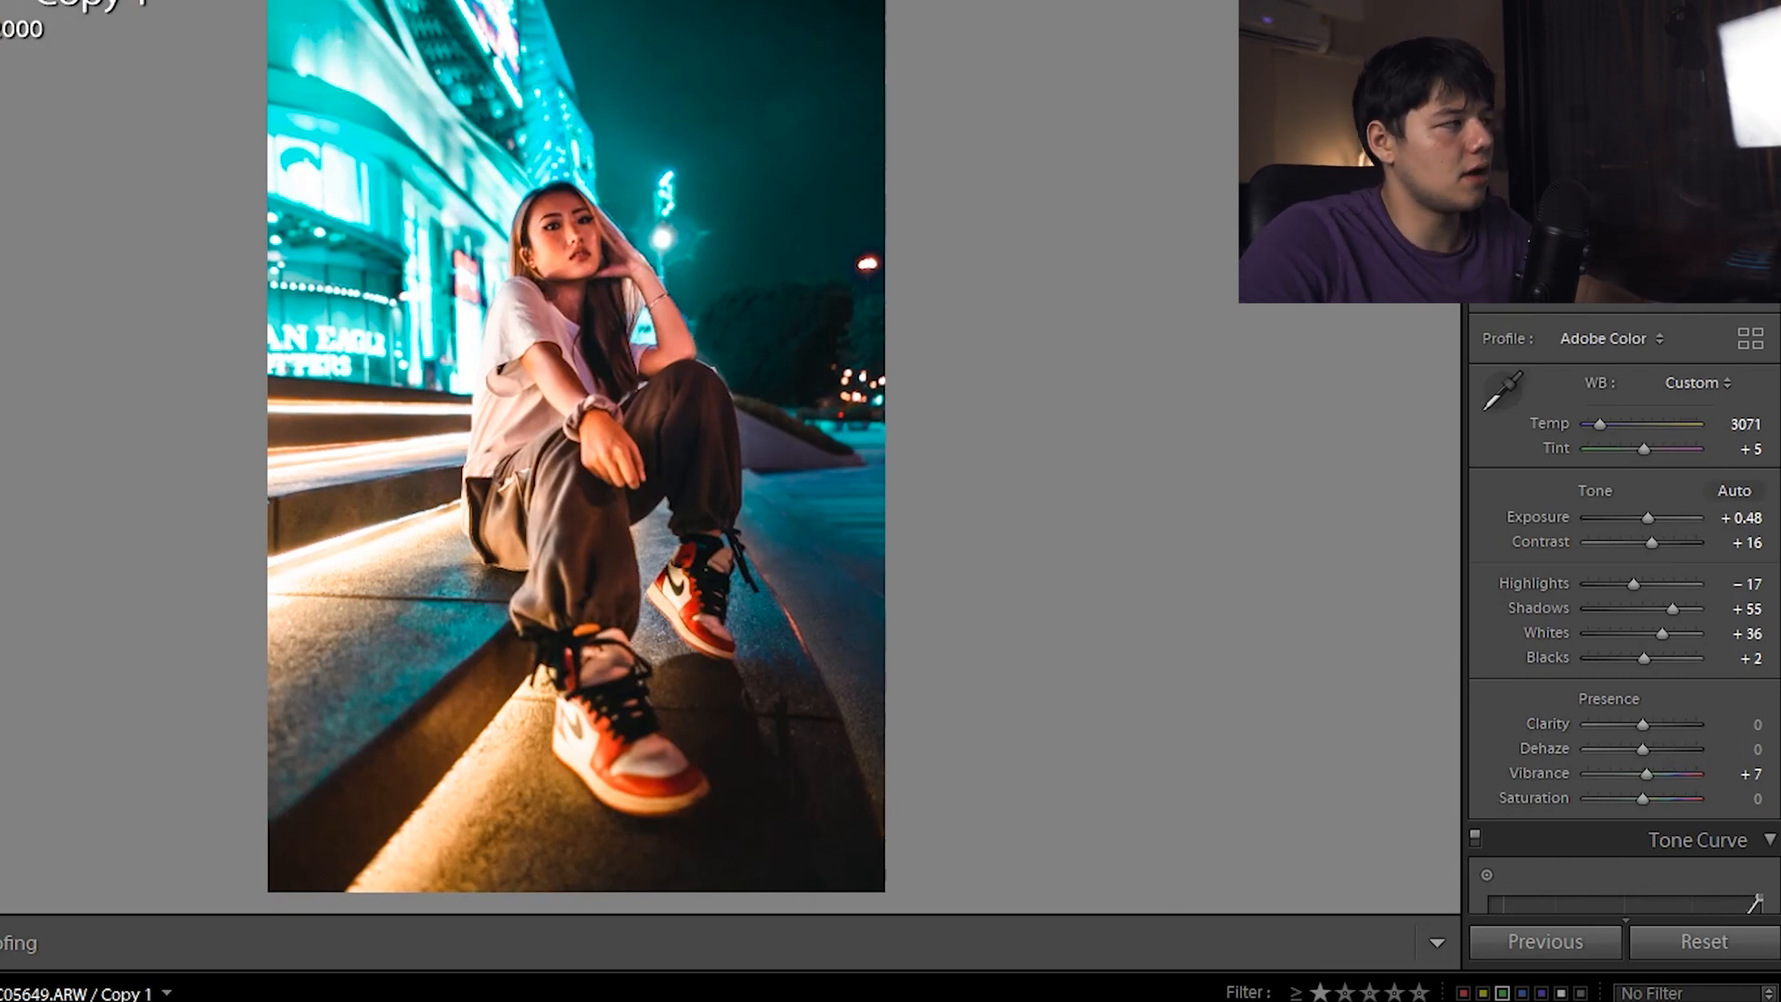
pyautogui.click(863, 83)
pyautogui.moveTo(890, 247); pyautogui.dragTo(890, 75)
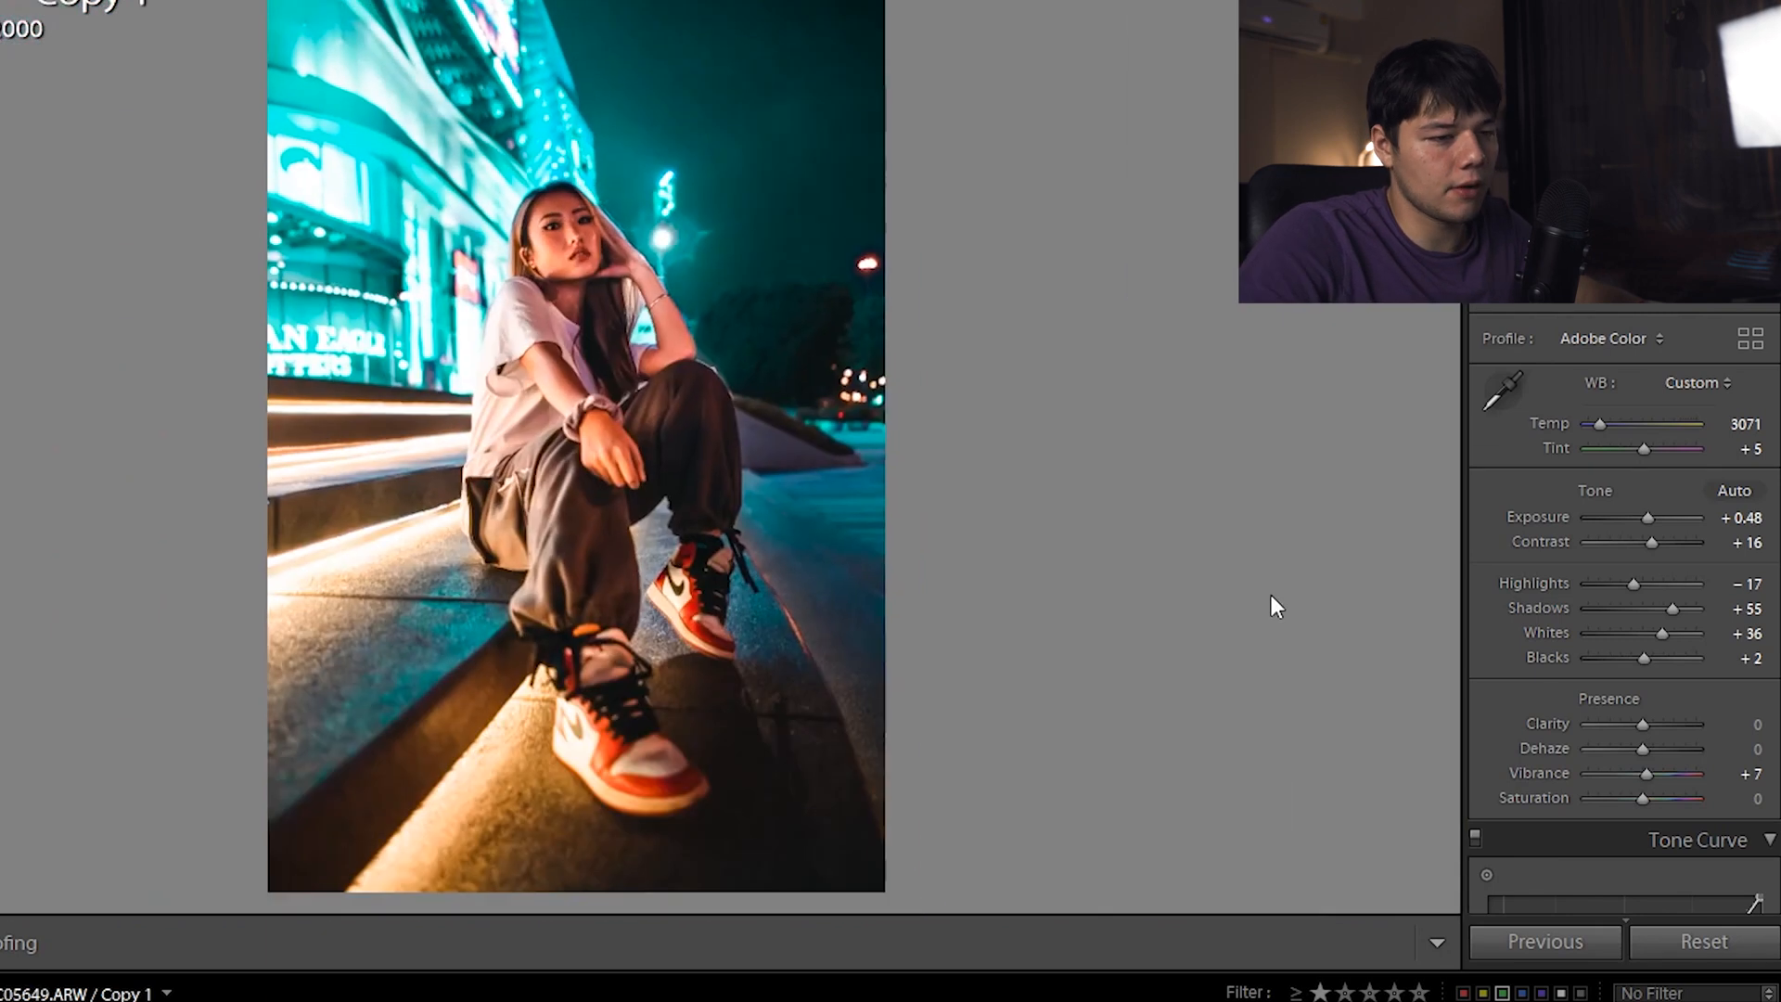
pyautogui.click(1608, 723)
pyautogui.moveTo(1610, 725)
pyautogui.mouseDown()
pyautogui.moveTo(1588, 727)
pyautogui.moveTo(1634, 732)
pyautogui.moveTo(1621, 720)
pyautogui.mouseUp()
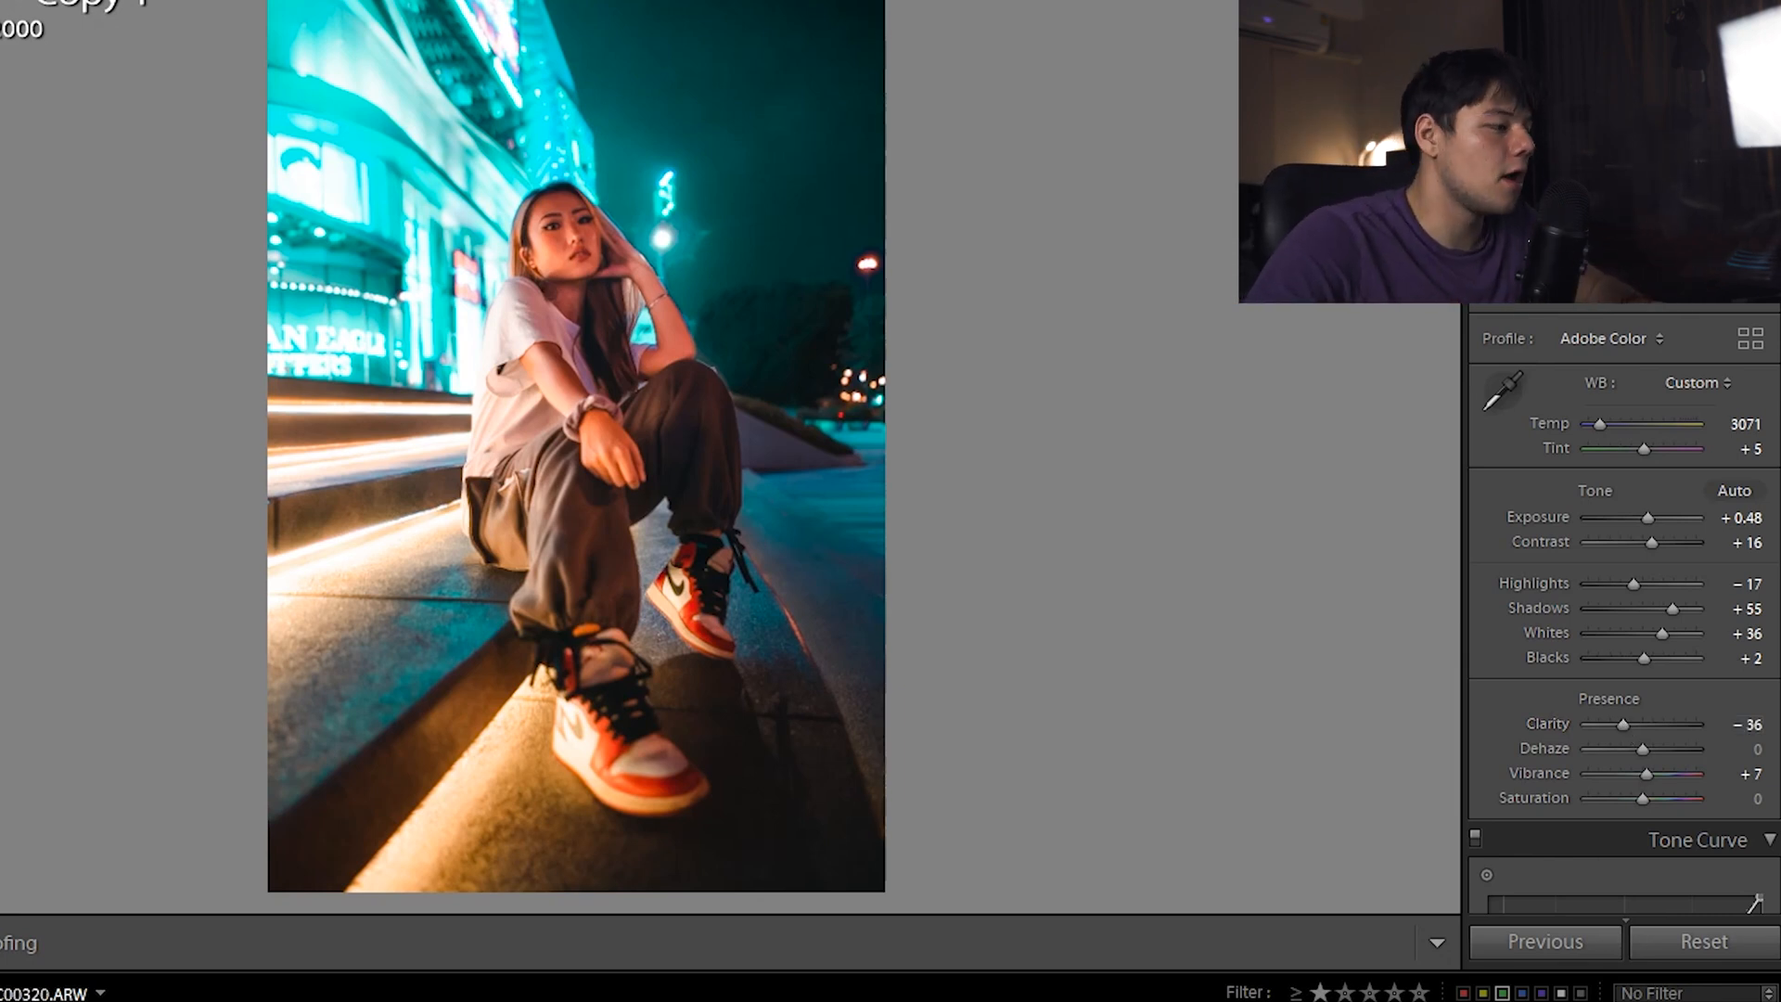
pyautogui.click(1298, 1000)
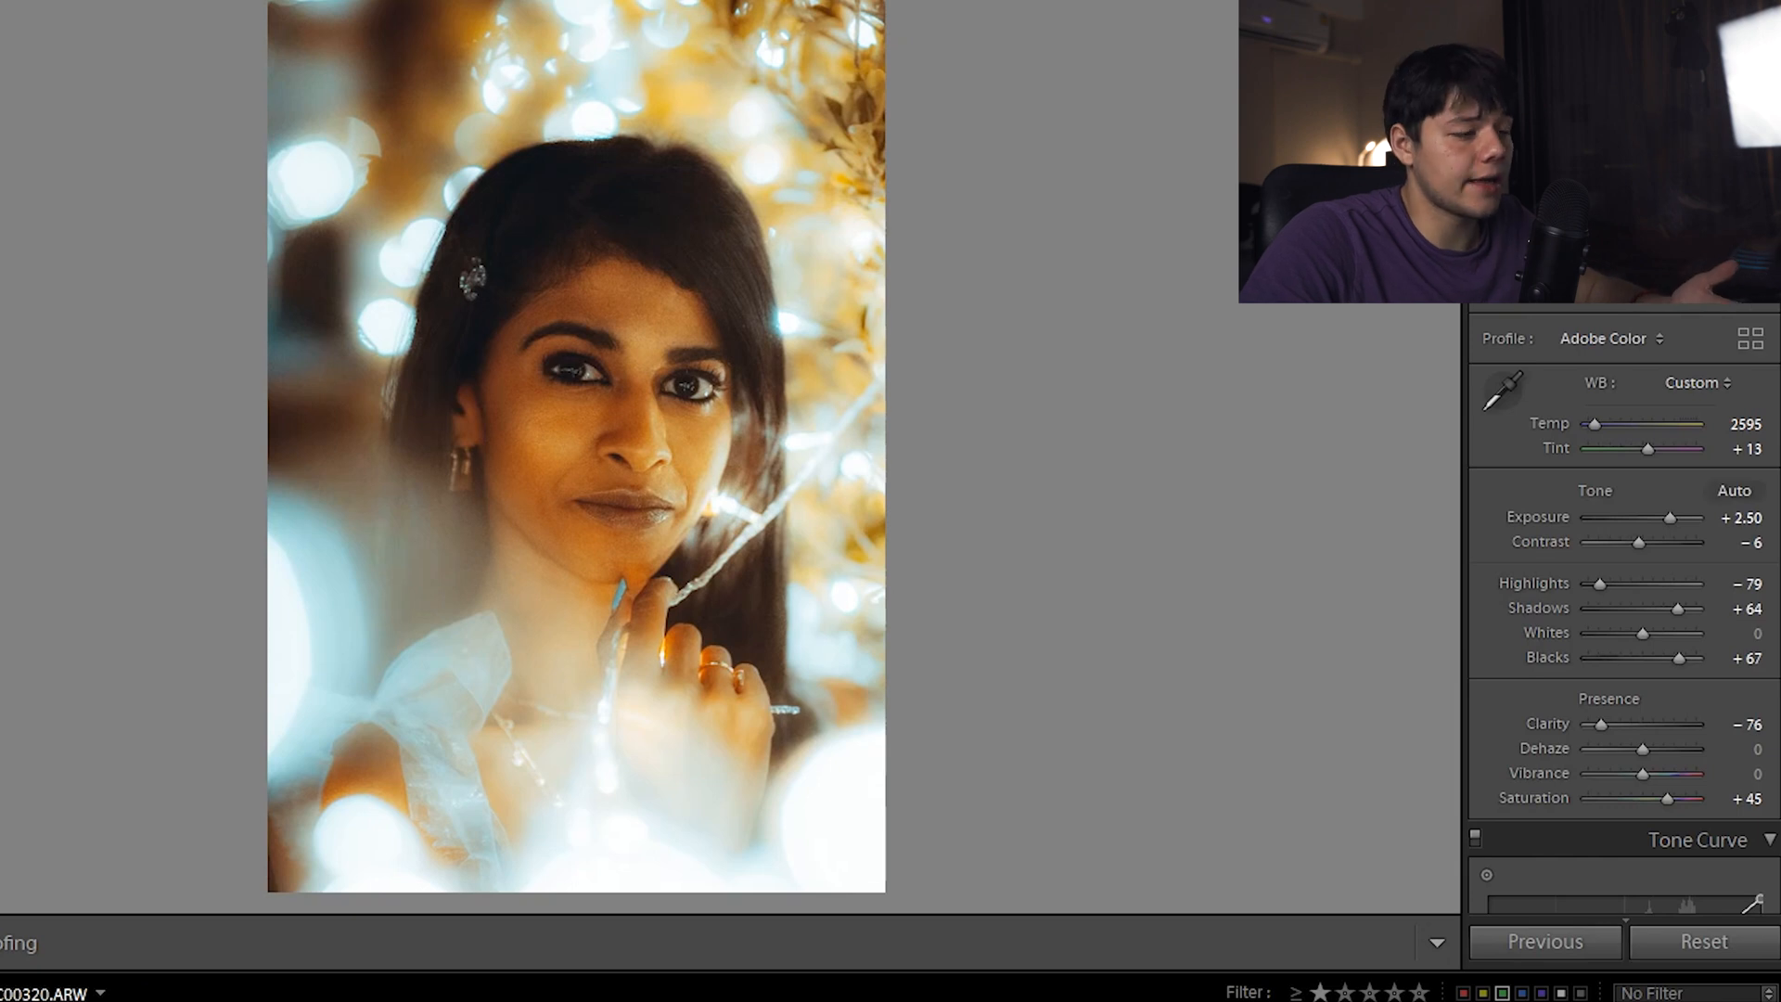
# Reset global Clarity and zero the existing face mask's Clarity and Sharpness
pyautogui.doubleClick(1596, 726)
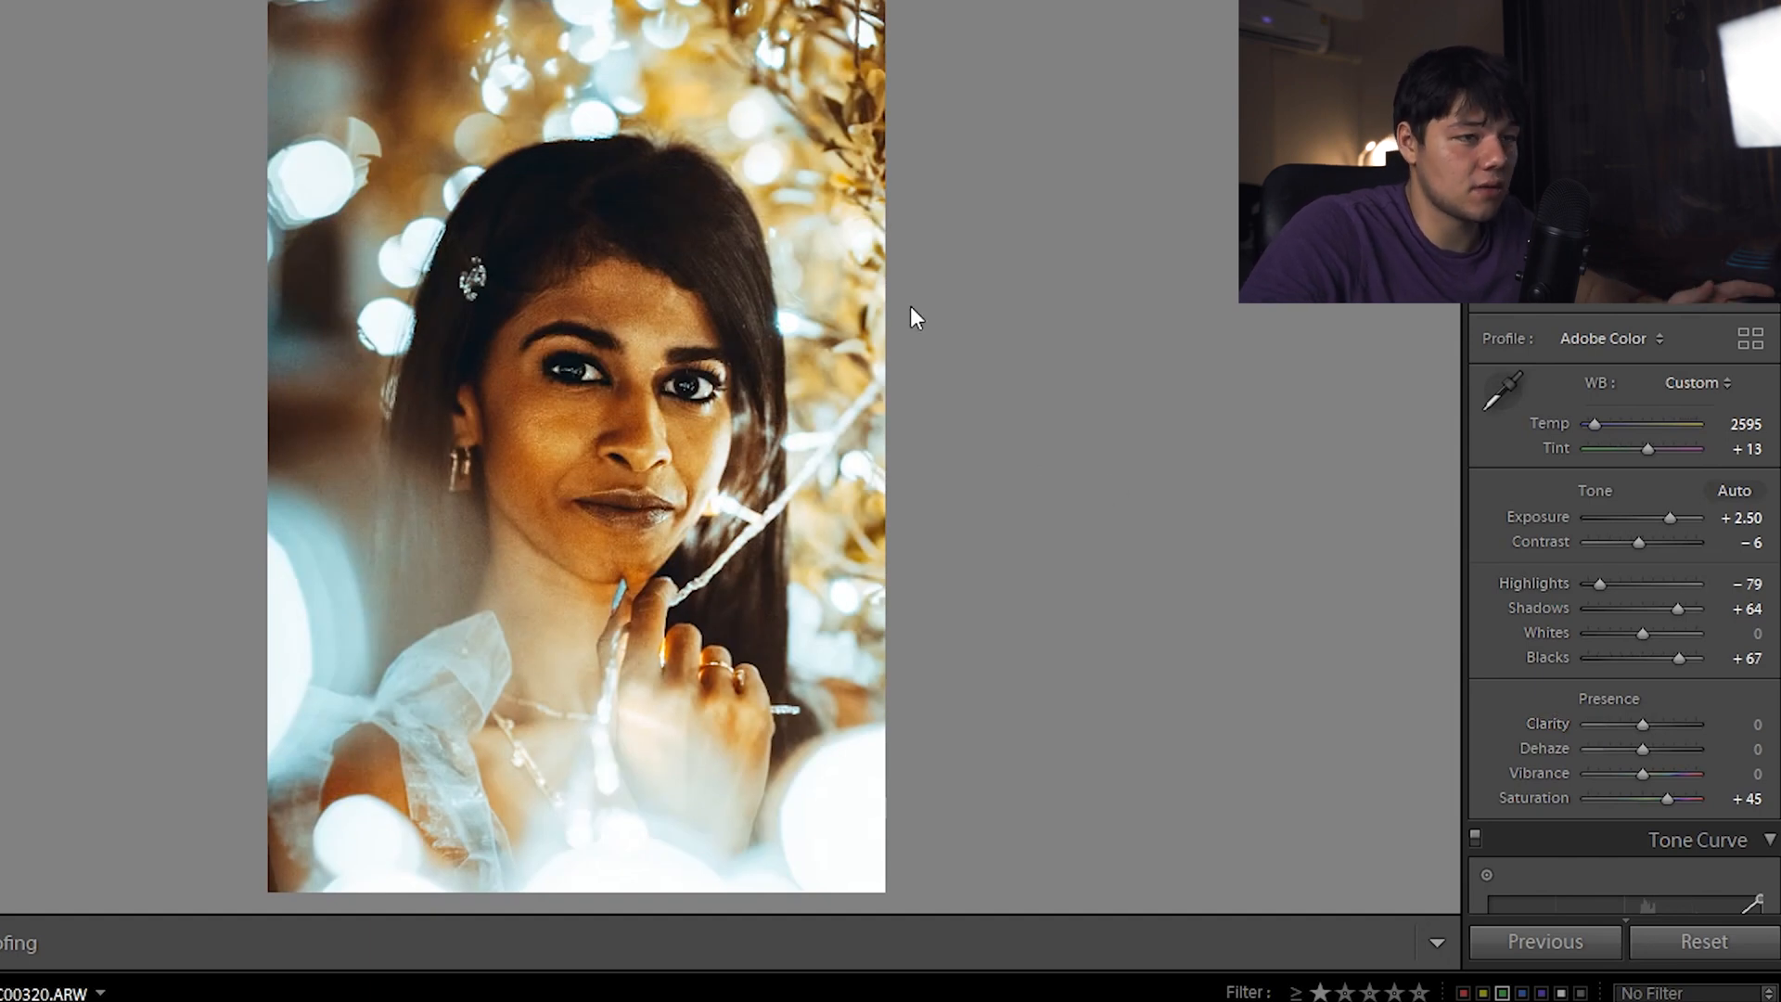
pyautogui.hotkey('shift', 'm')
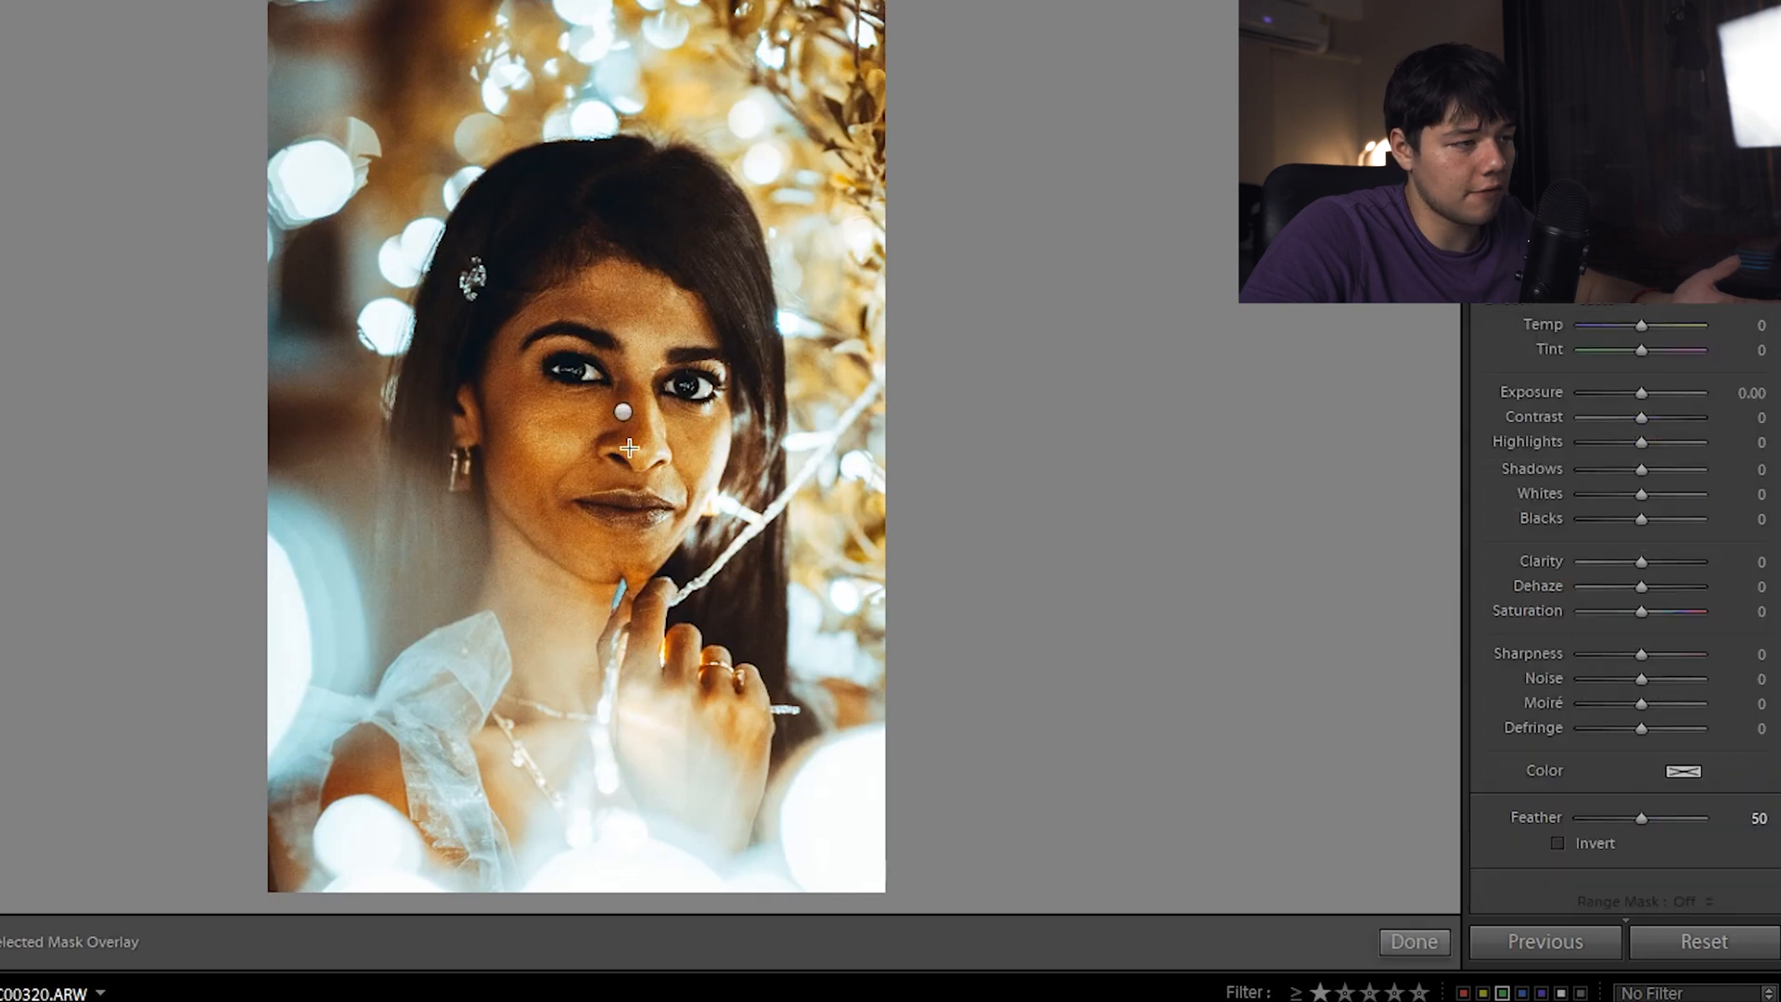
pyautogui.click(624, 411)
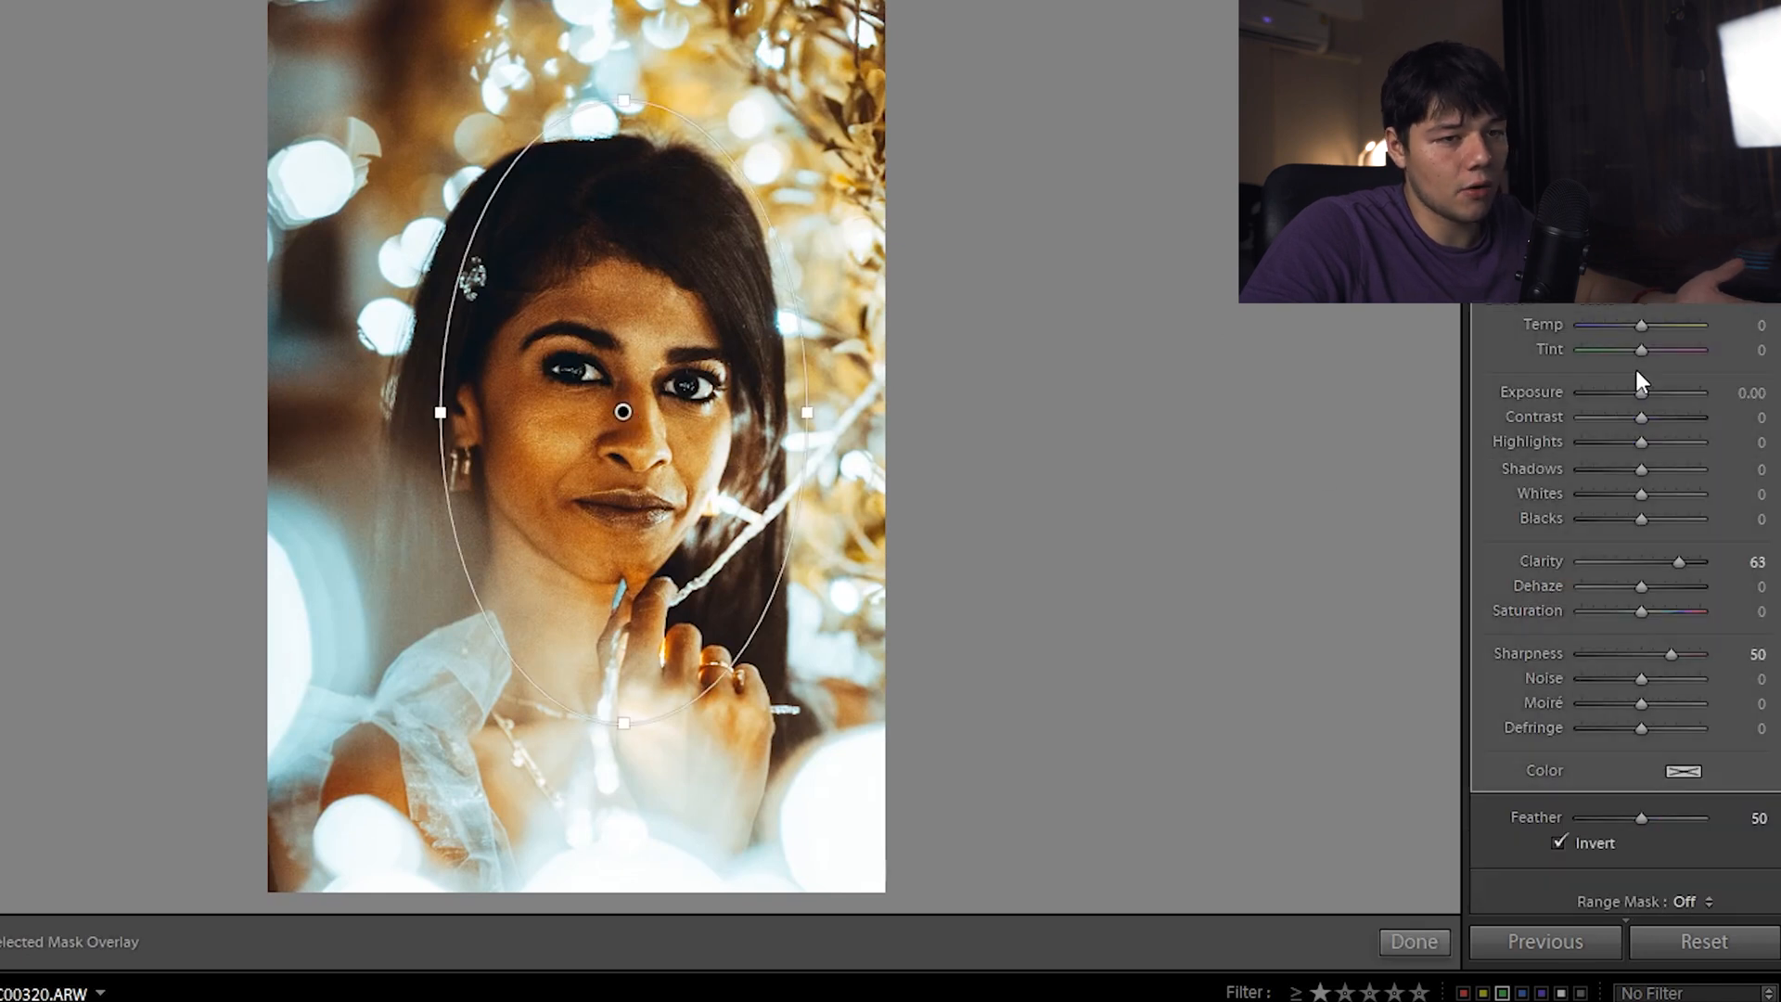
pyautogui.doubleClick(1673, 568)
pyautogui.doubleClick(1672, 654)
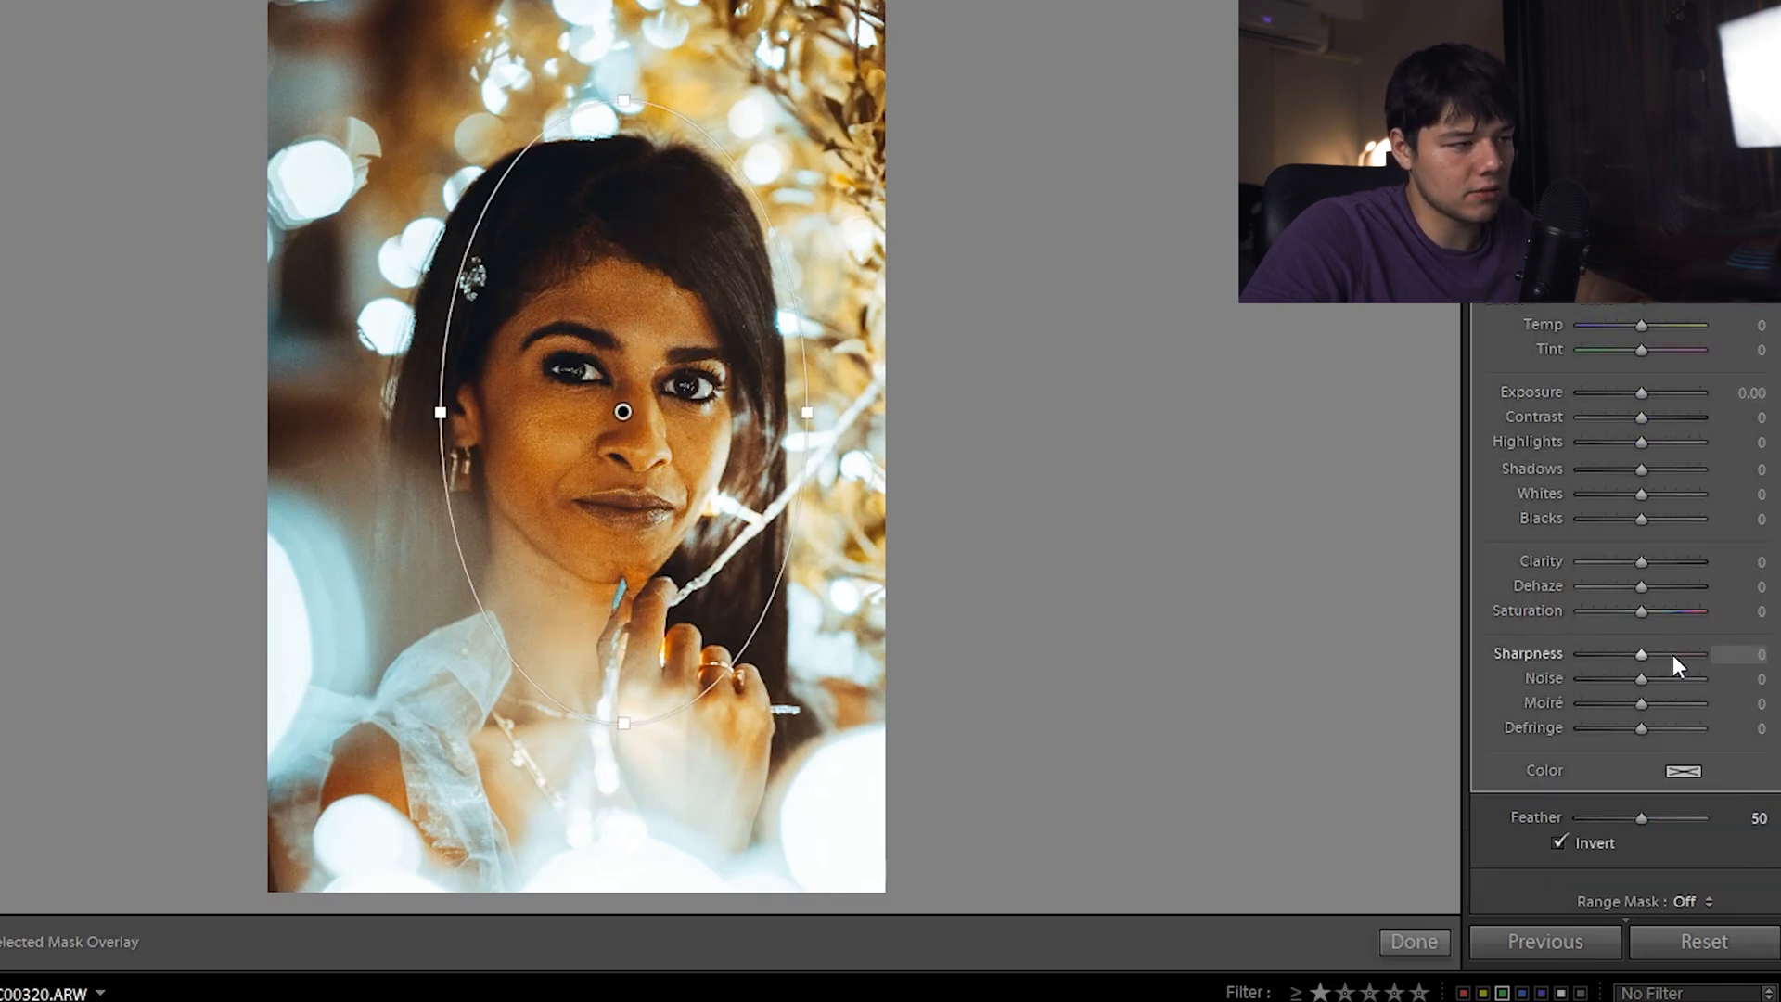
pyautogui.hotkey('shift', 'm')
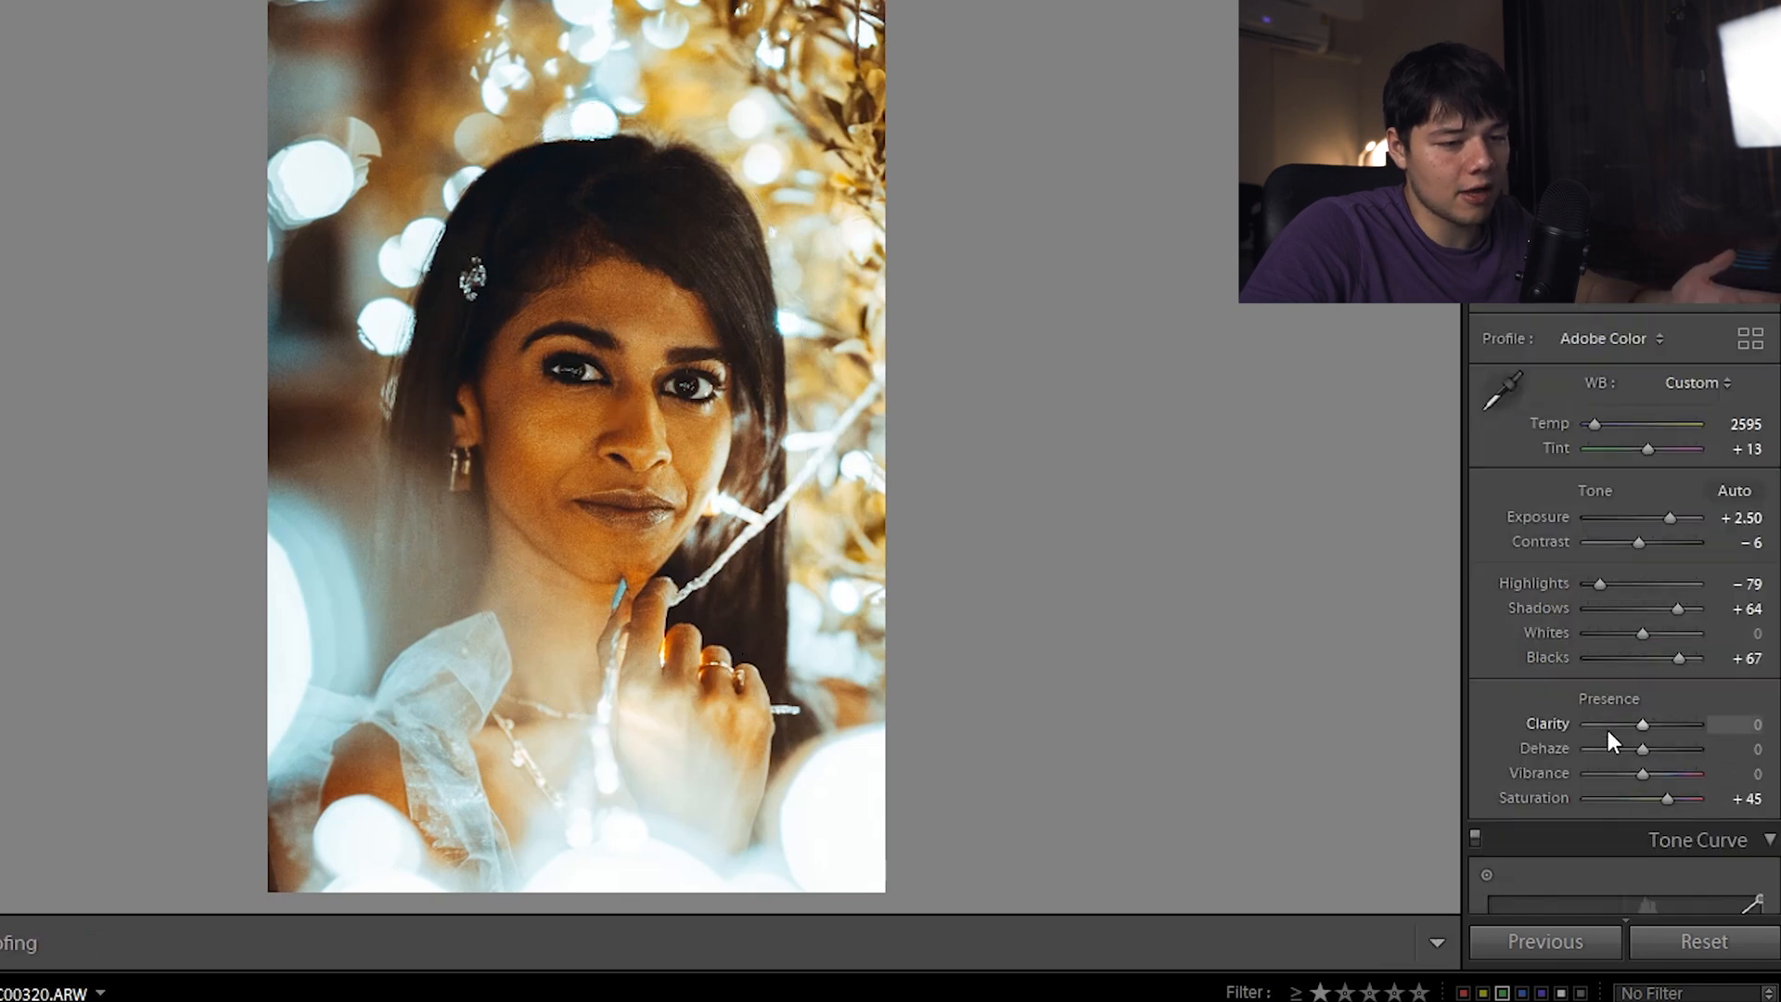
# Set global Clarity to -79, compare before and after, then return to the blonde portrait's Copy 4
pyautogui.click(1599, 722)
pyautogui.hotkey('ctrl', 'z')
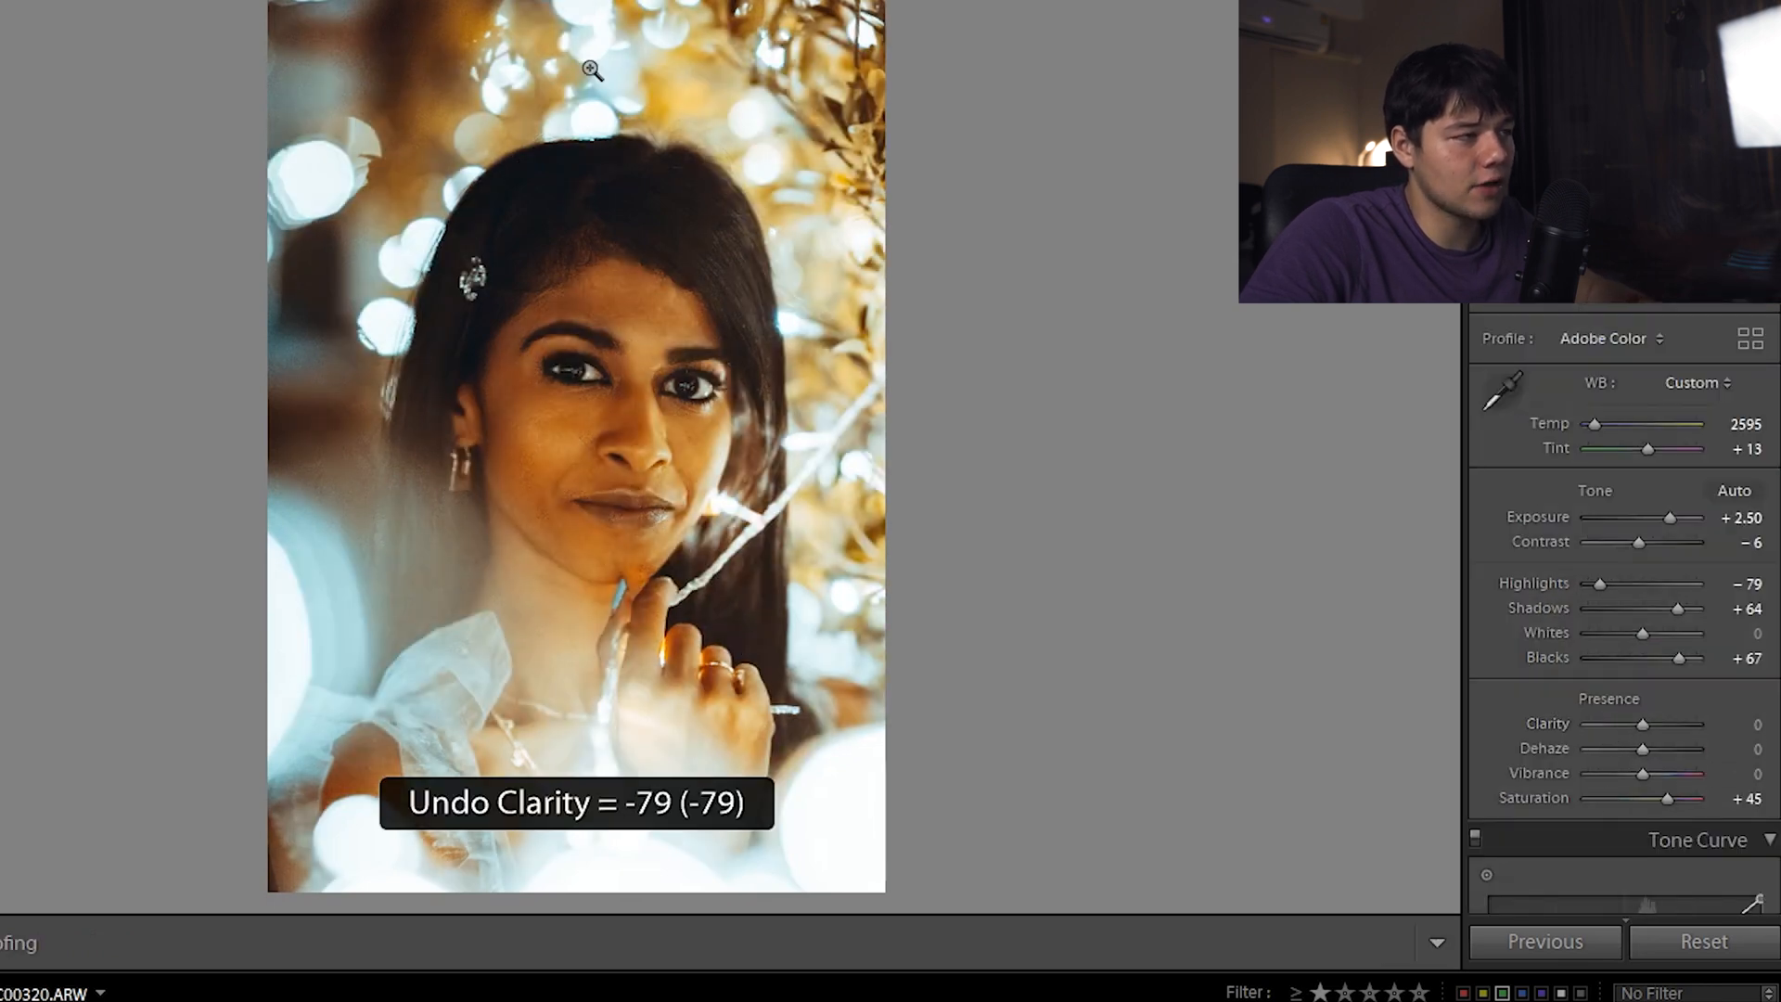
pyautogui.hotkey('ctrl', 'y')
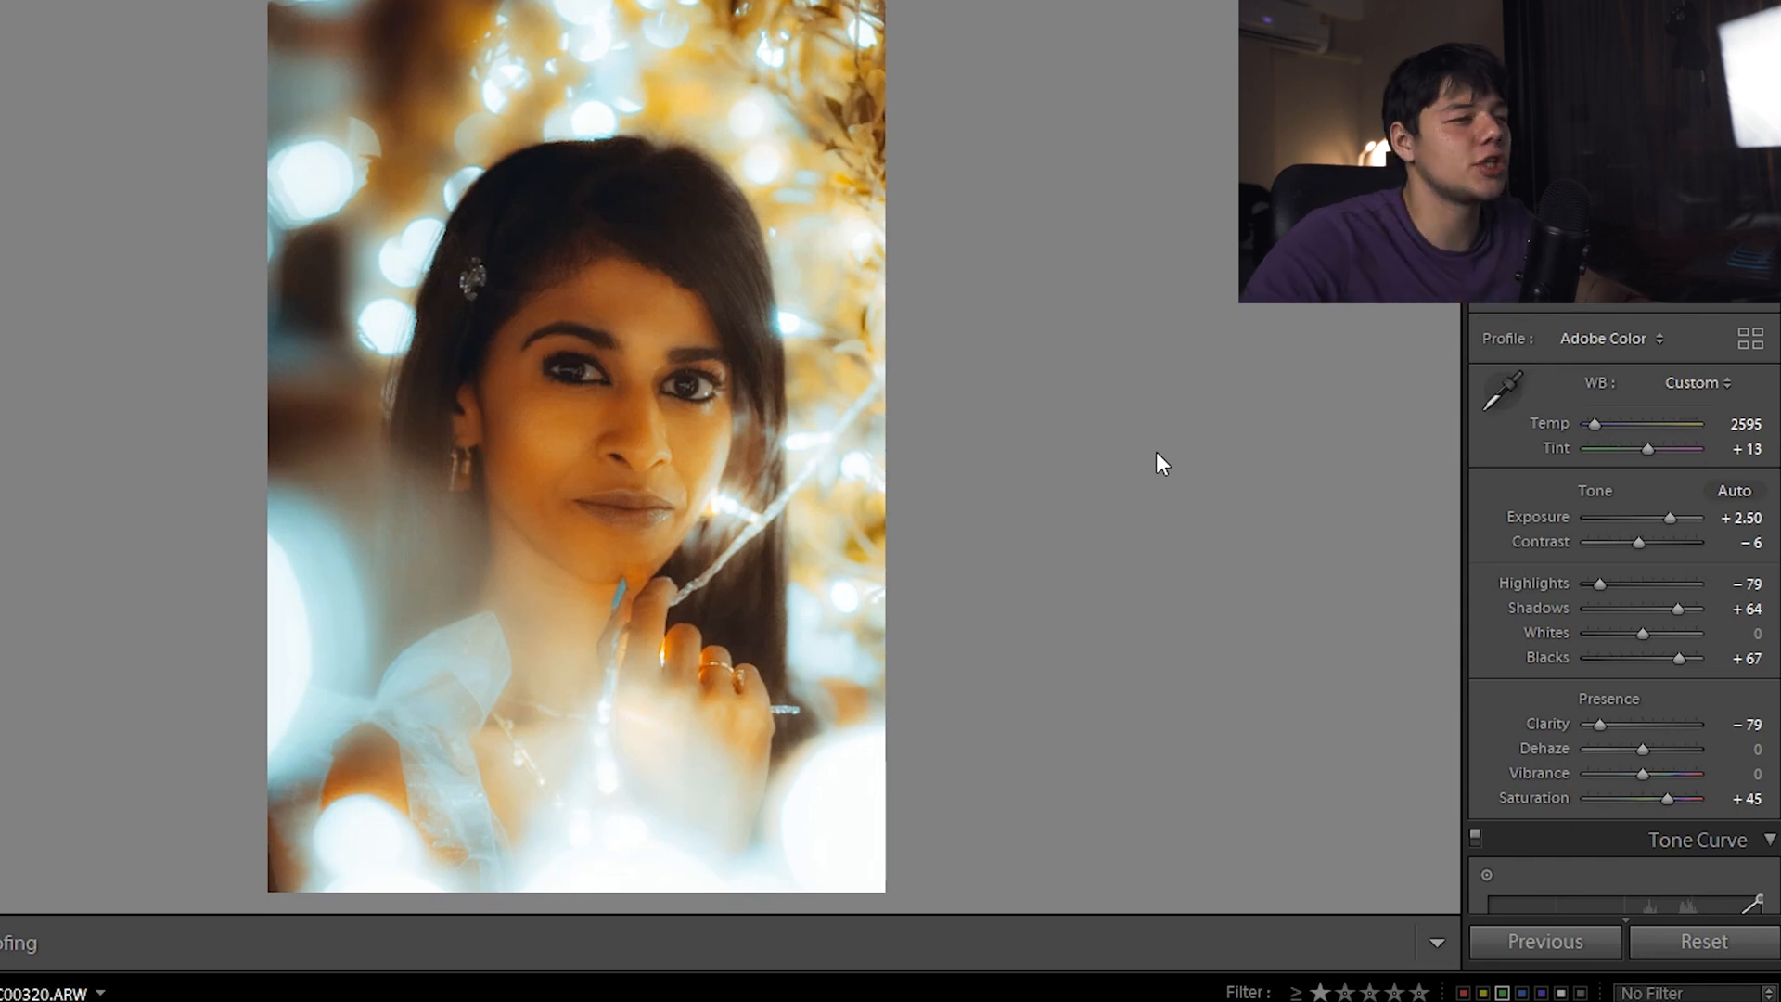
pyautogui.hotkey('ctrl', 'z')
pyautogui.click(55, 1000)
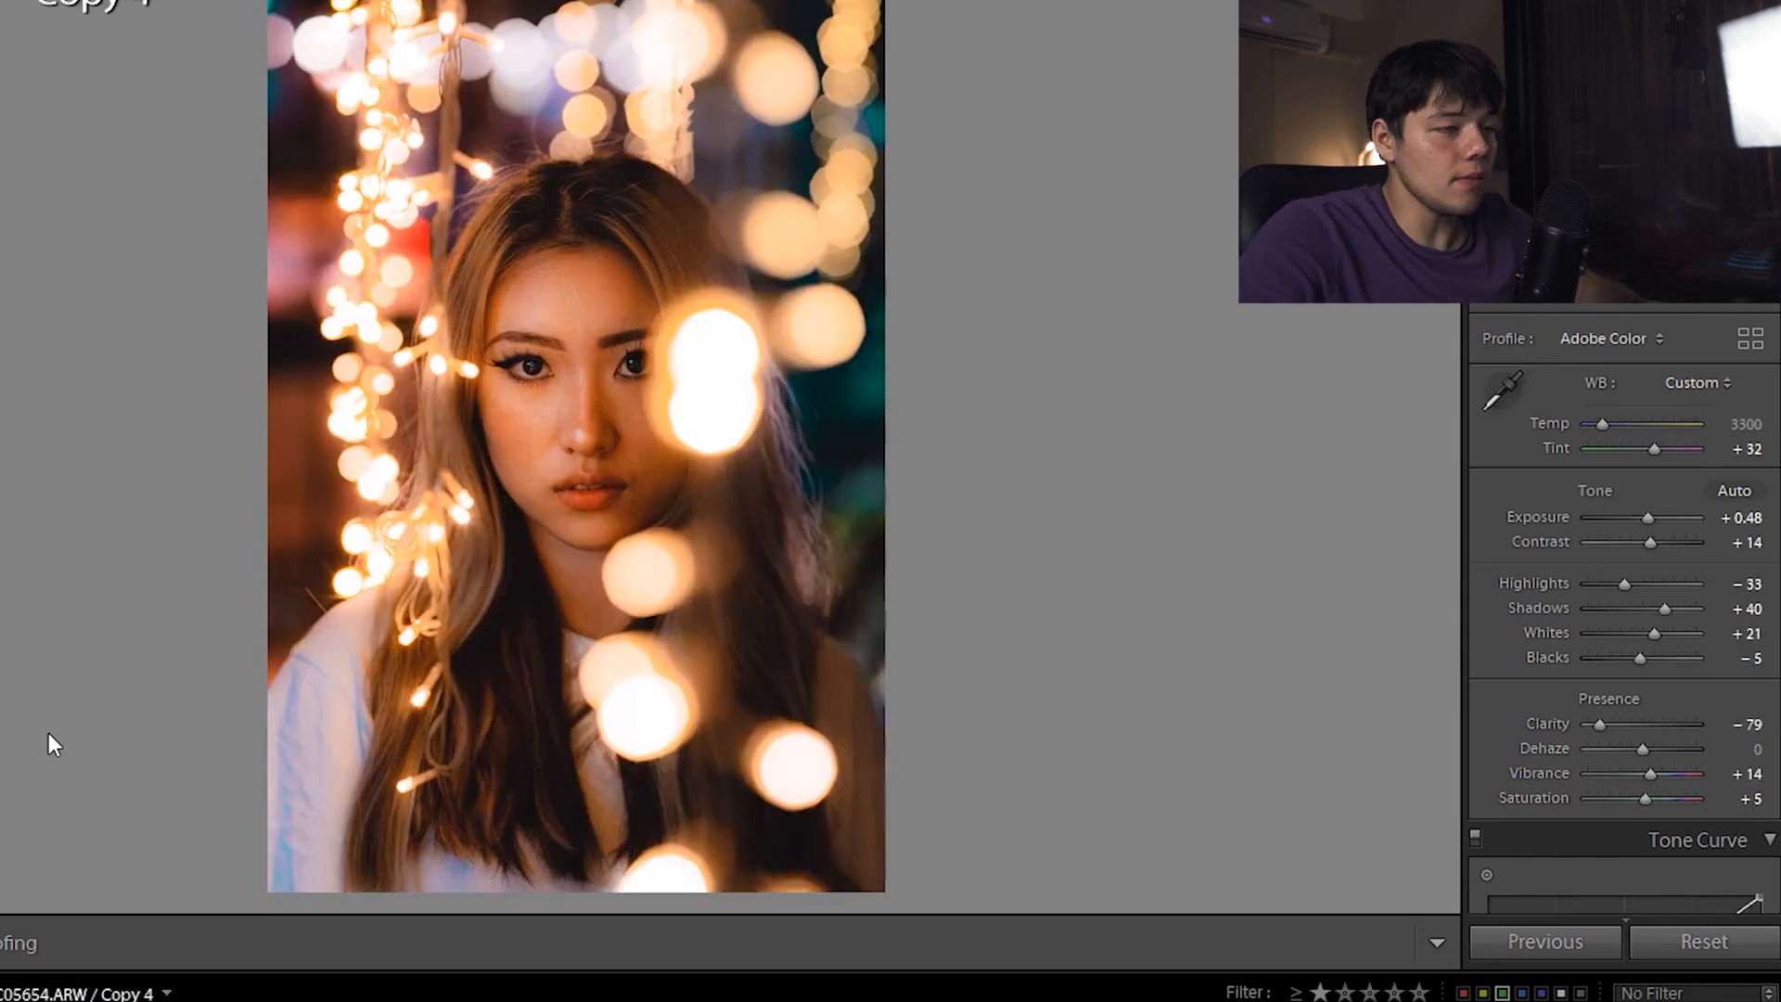